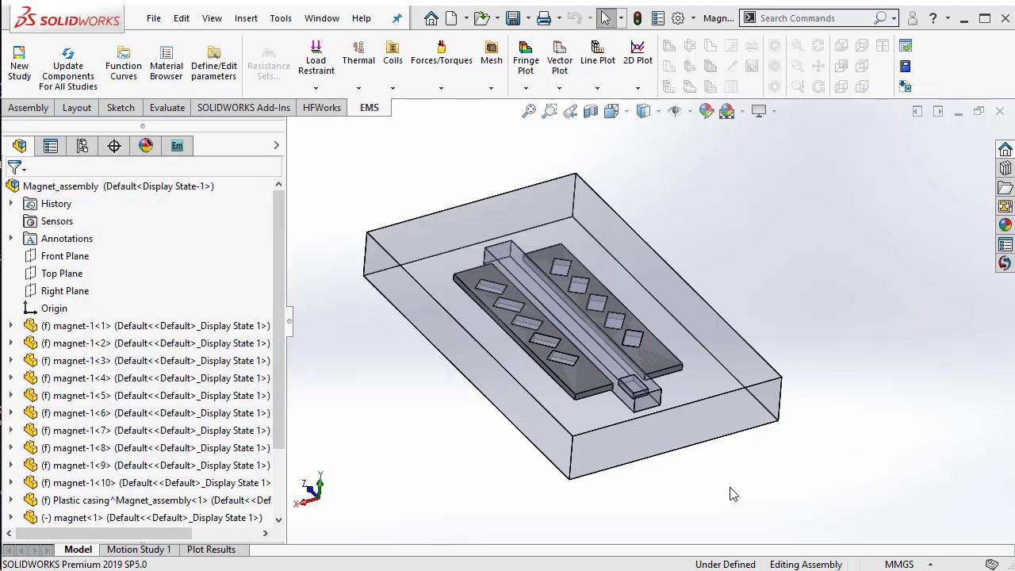
Hide the air_outer box to expose the magnet plates.
middle_click_drag(726, 484, 718, 479)
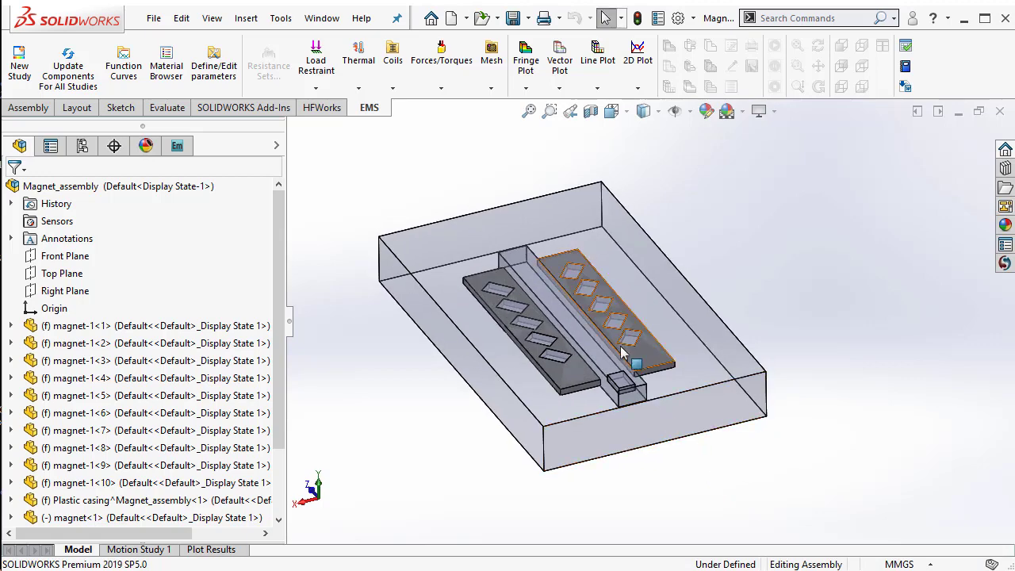
scroll(599, 317, "down", 6)
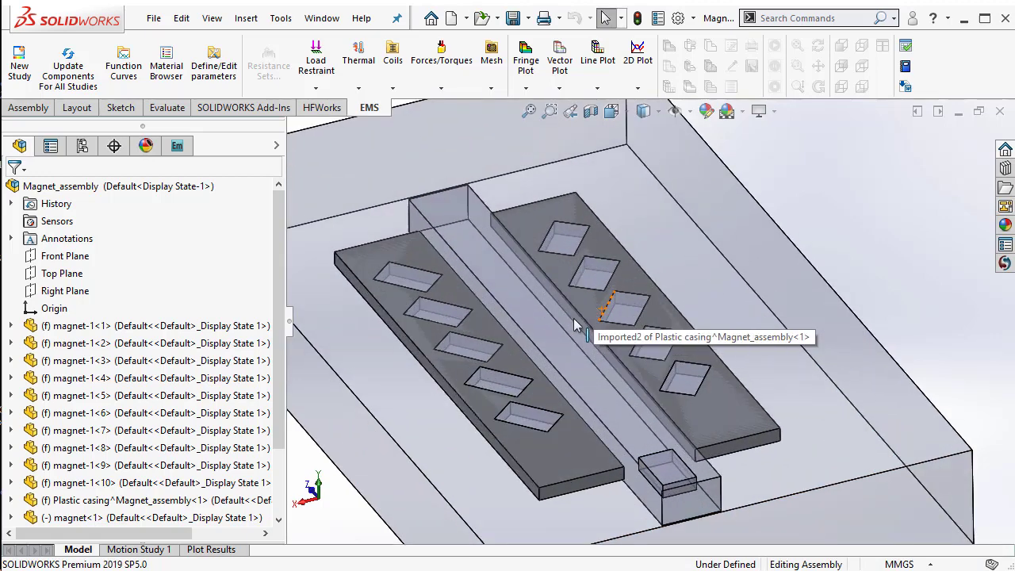
middle_click_drag(579, 378, 587, 432)
scroll(587, 435, "up", 3)
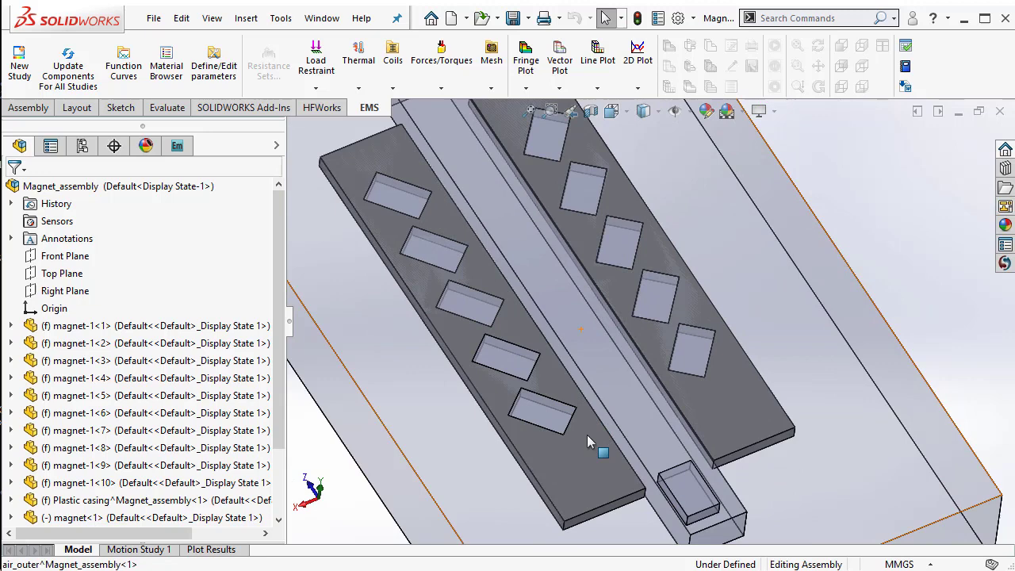
scroll(587, 435, "up", 2)
scroll(637, 381, "down", 4)
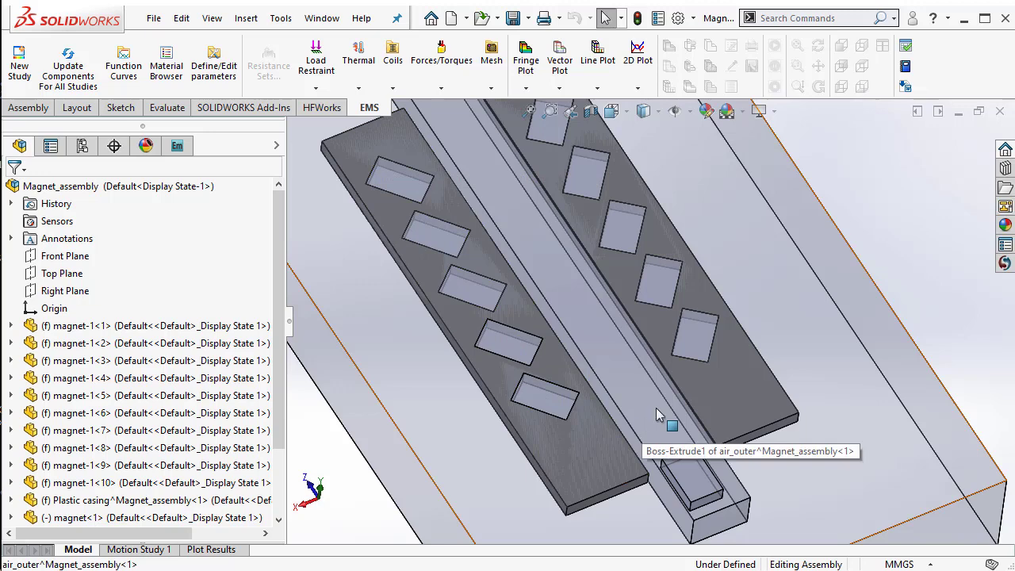
scroll(806, 318, "up", 5)
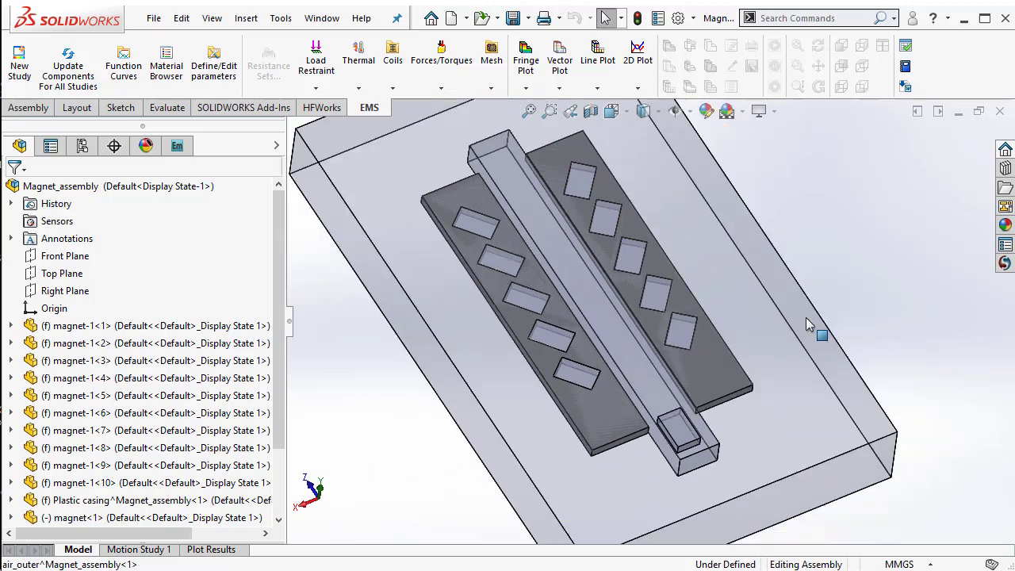
right_click(688, 265)
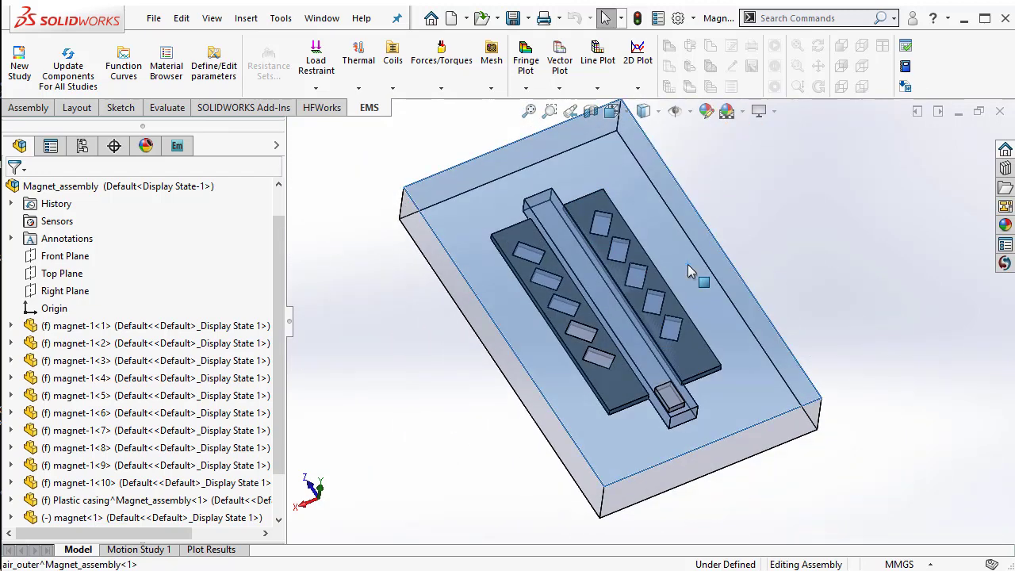
left_click(806, 196)
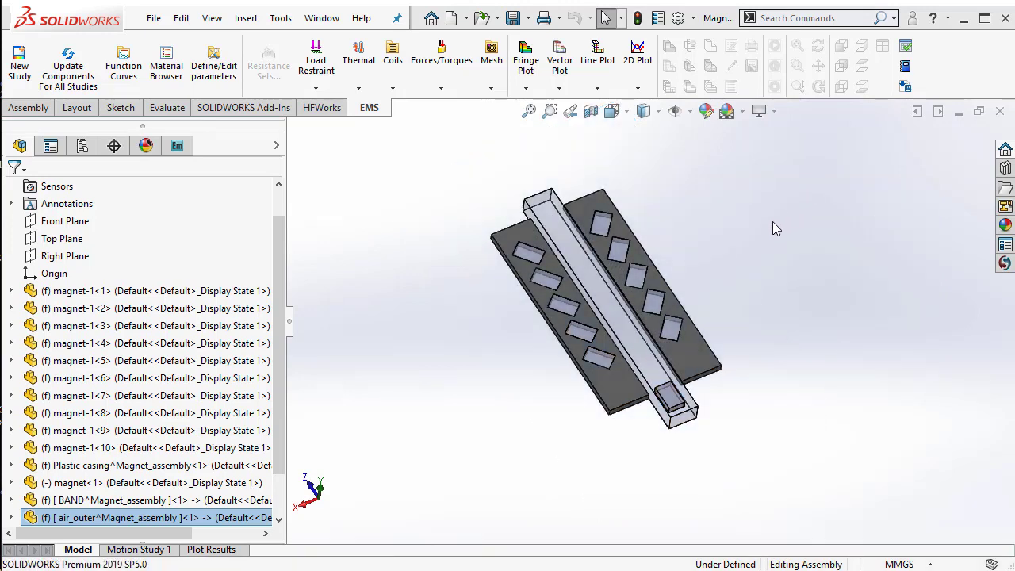
Locate the magnets in the FeatureManager, including the moving magnet inside the channel.
scroll(642, 335, "down", 3)
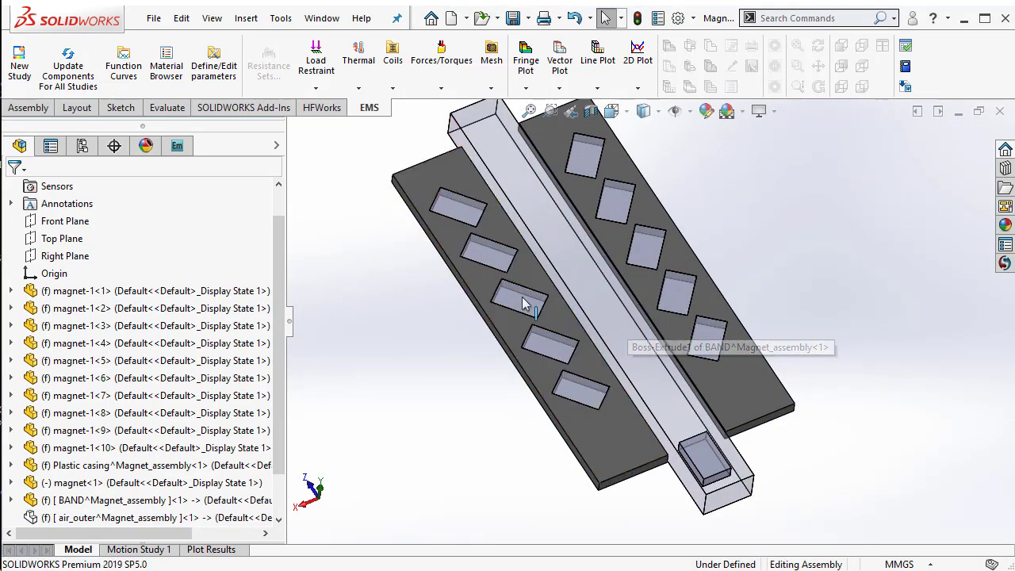
left_click(85, 293)
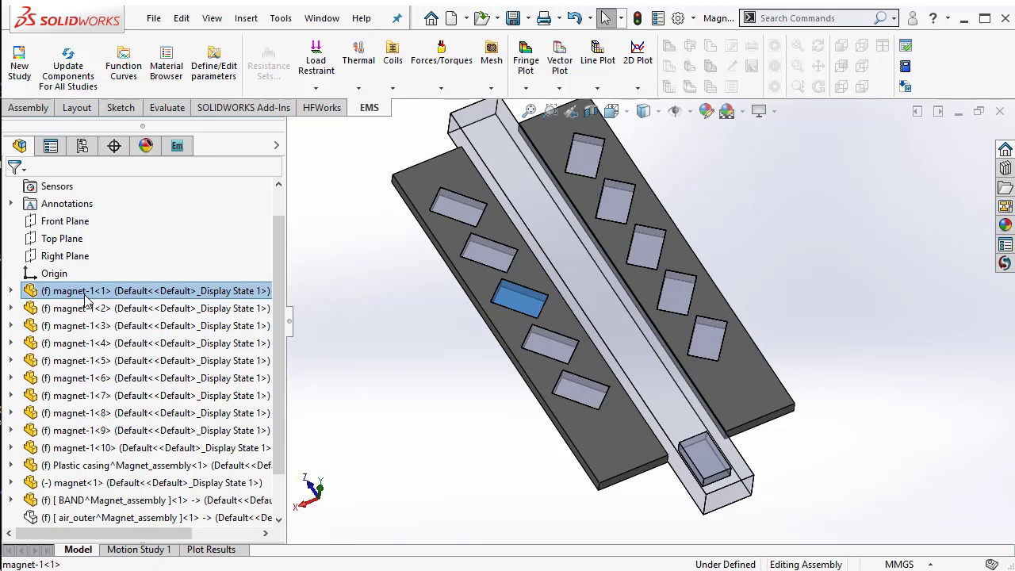
left_click(94, 309)
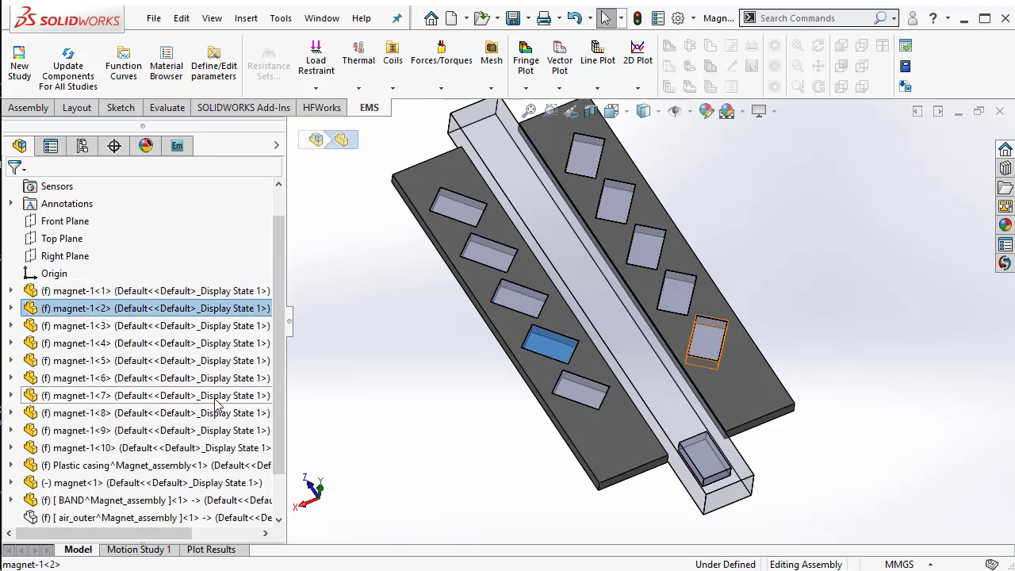
left_click(464, 422)
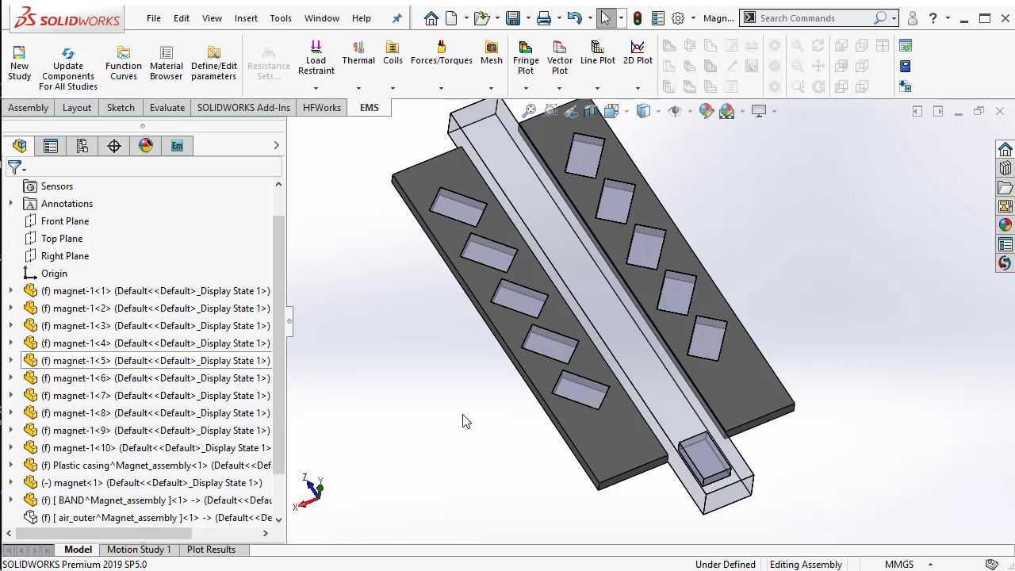
scroll(631, 423, "down", 2)
scroll(735, 354, "down", 2)
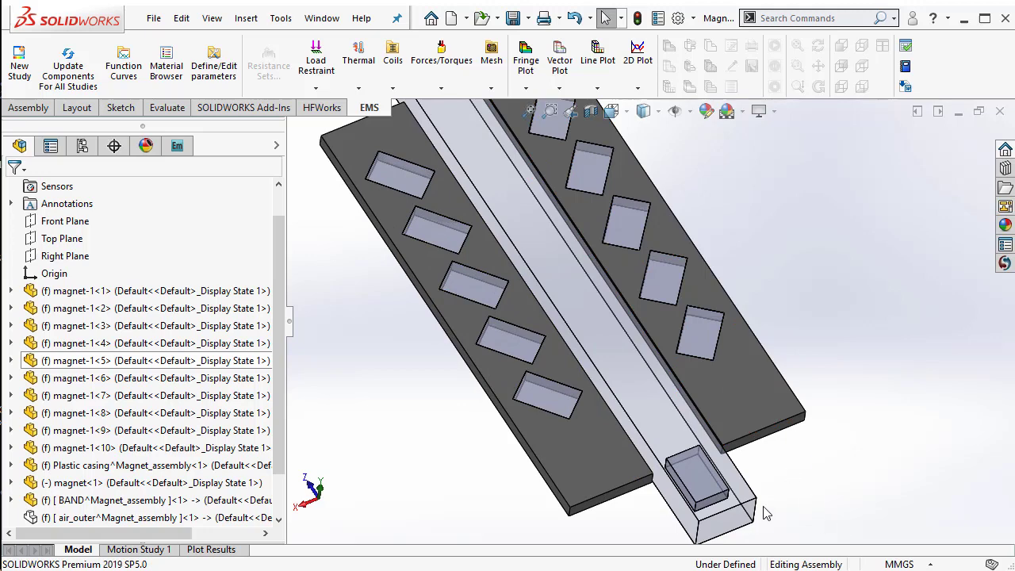
left_click(188, 486)
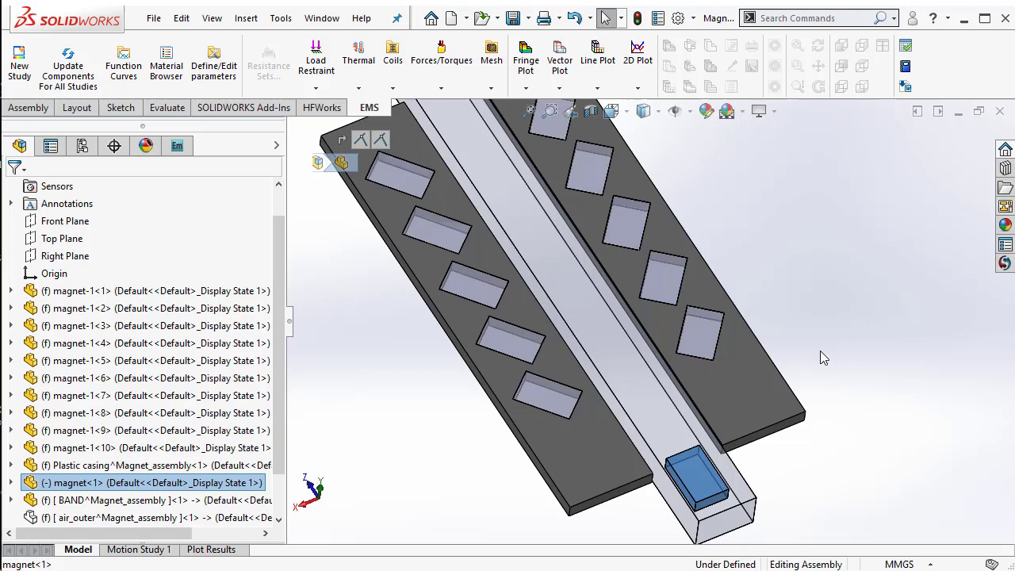
Orbit to the channel's top end and switch to the EMS Manager study tree.
mouse_move(822, 357)
middle_mouse_down()
mouse_move(815, 421)
mouse_move(808, 368)
middle_mouse_up()
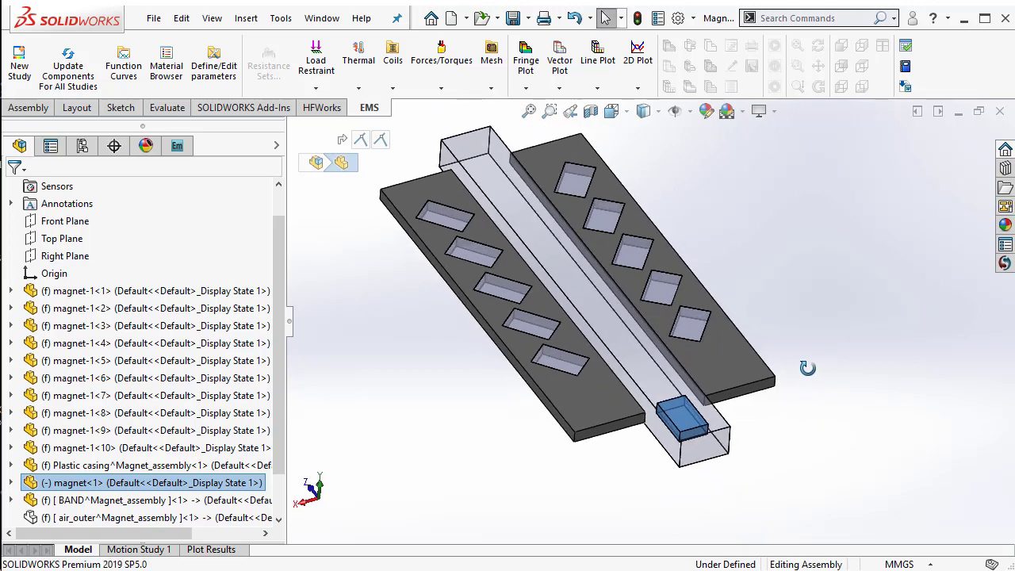
scroll(667, 147, "down", 2)
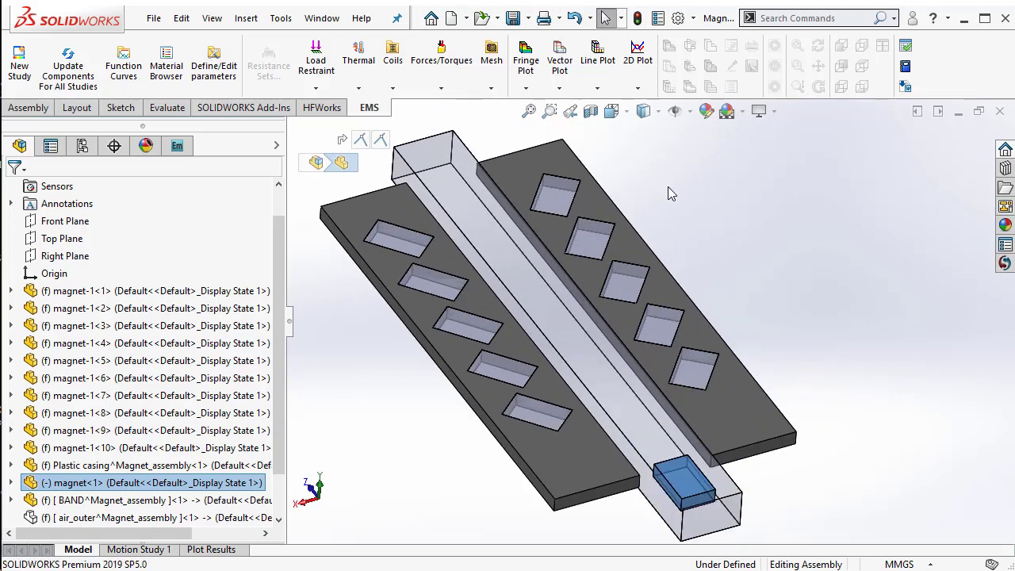
left_click(177, 145)
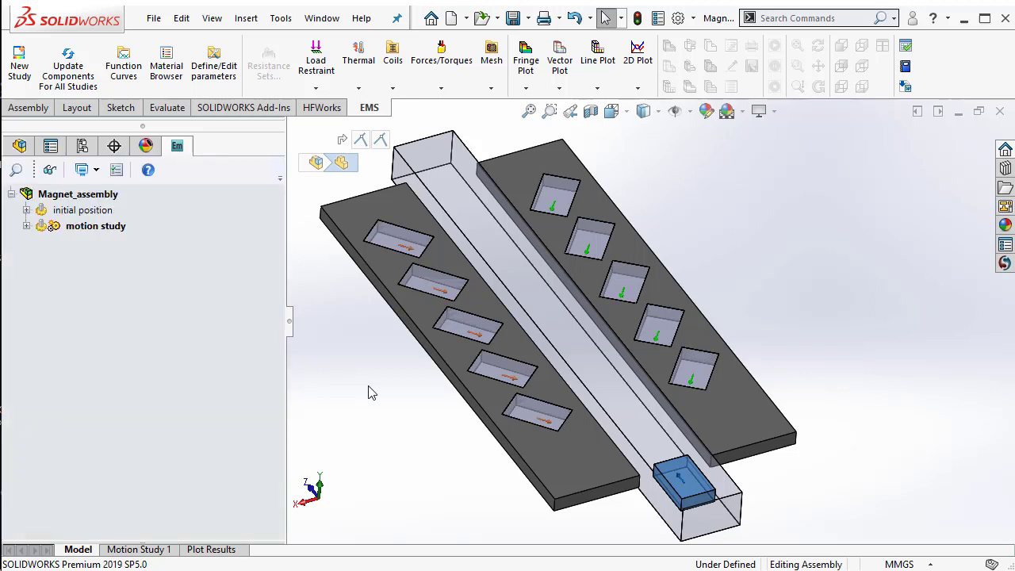
Expand the initial position study and check its study type.
middle_click_drag(370, 388, 329, 403)
scroll(376, 423, "up", 3)
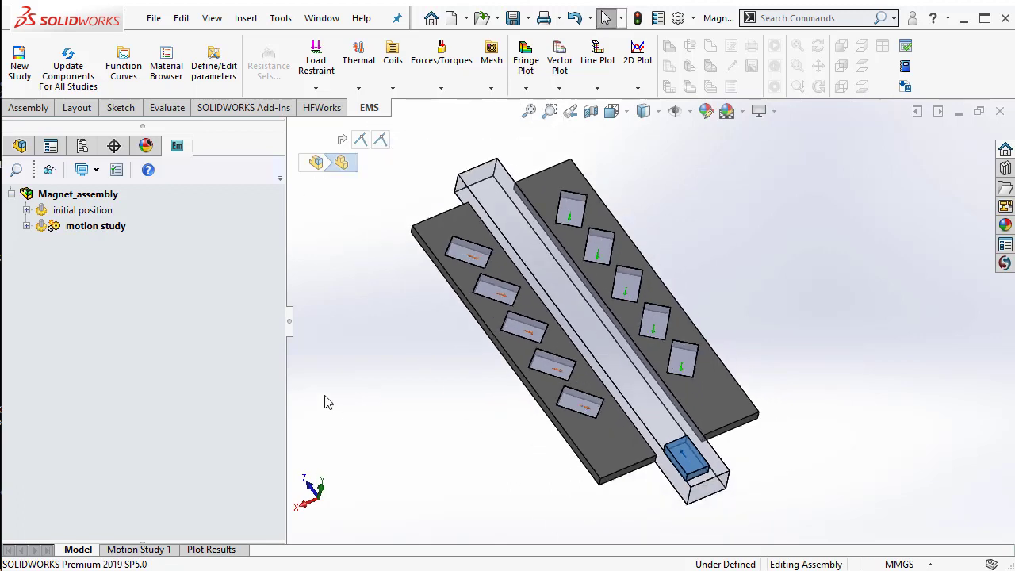
left_click(26, 210)
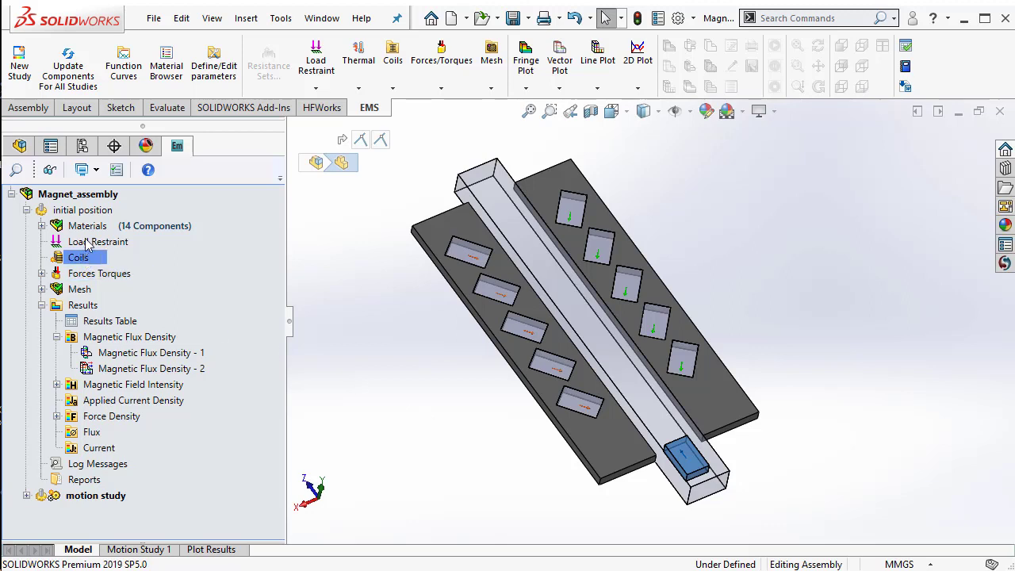
left_click(83, 211)
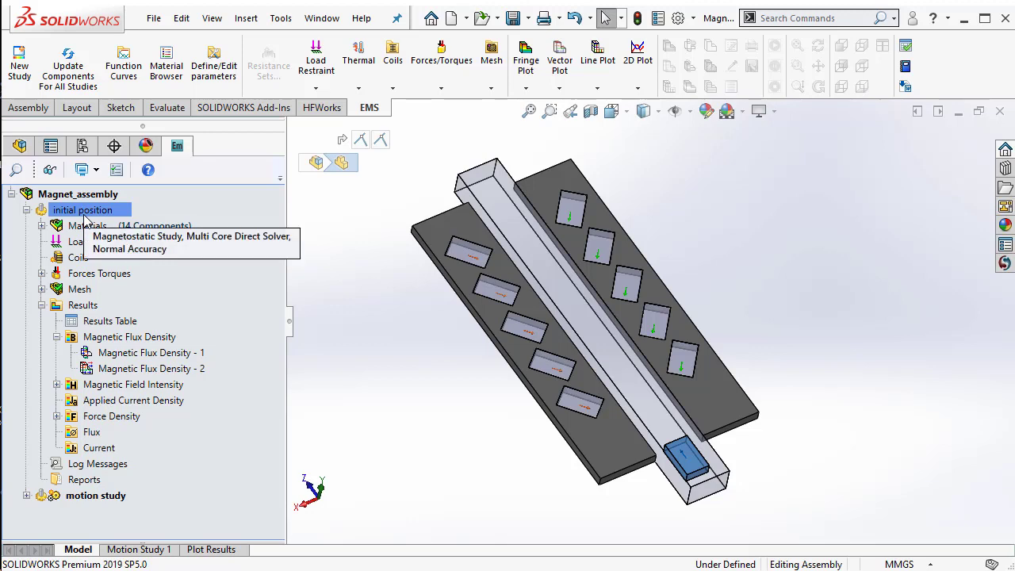
left_click(437, 428)
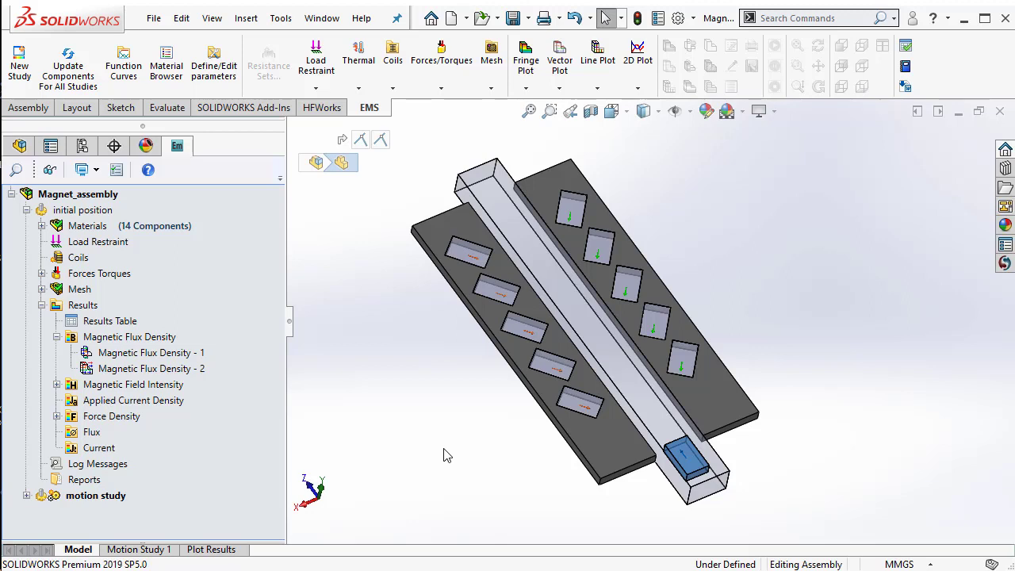
Review the study's nodes and expand its Materials folder.
scroll(694, 476, "down", 2)
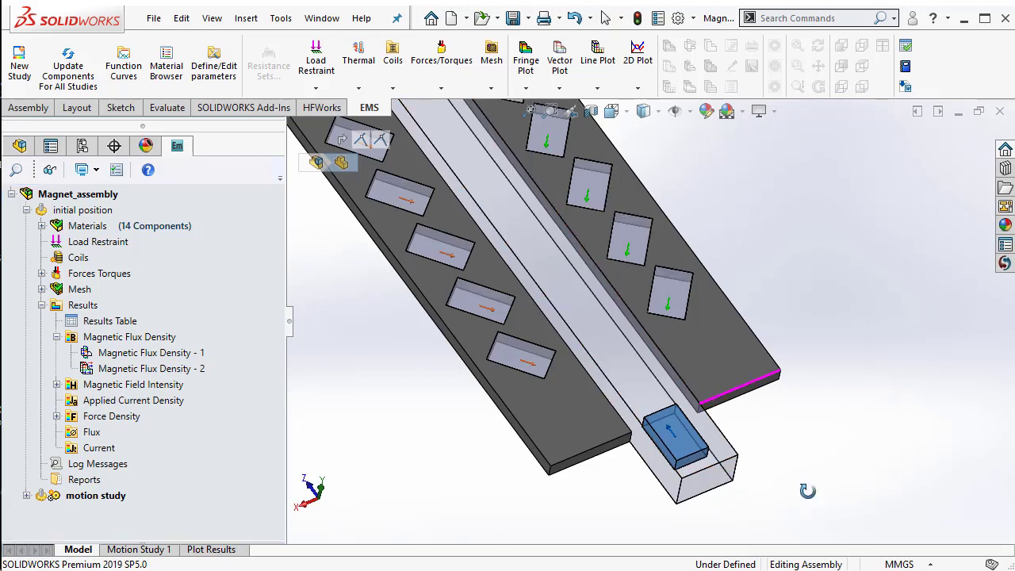
scroll(666, 252, "down", 3)
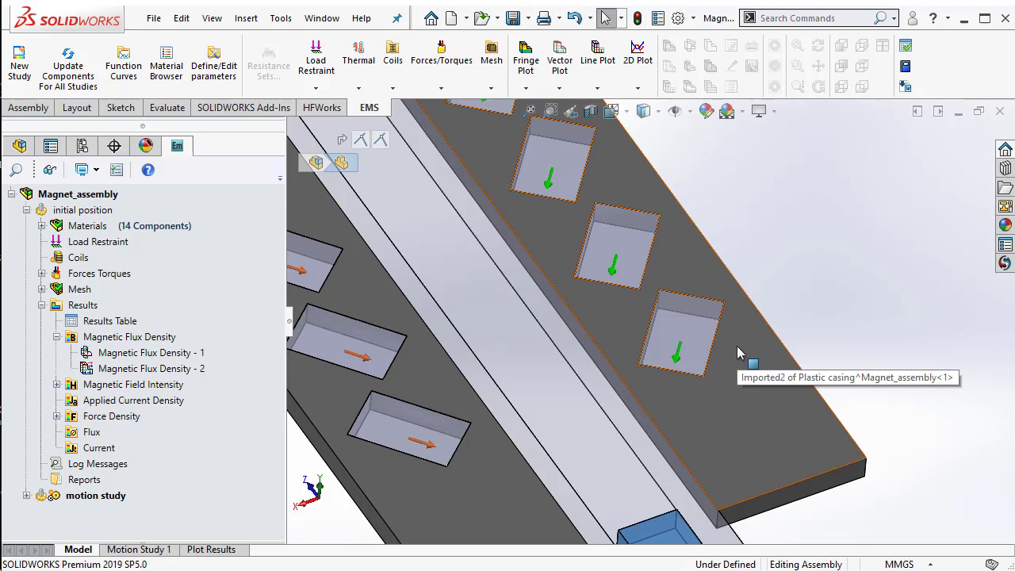
scroll(737, 346, "up", 3)
scroll(452, 426, "up", 1)
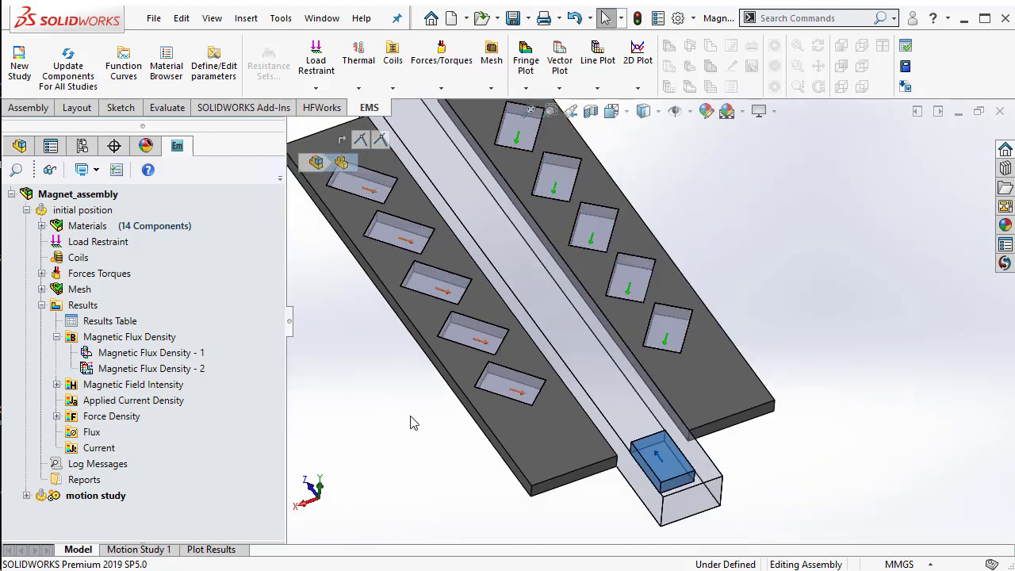
left_click(42, 226)
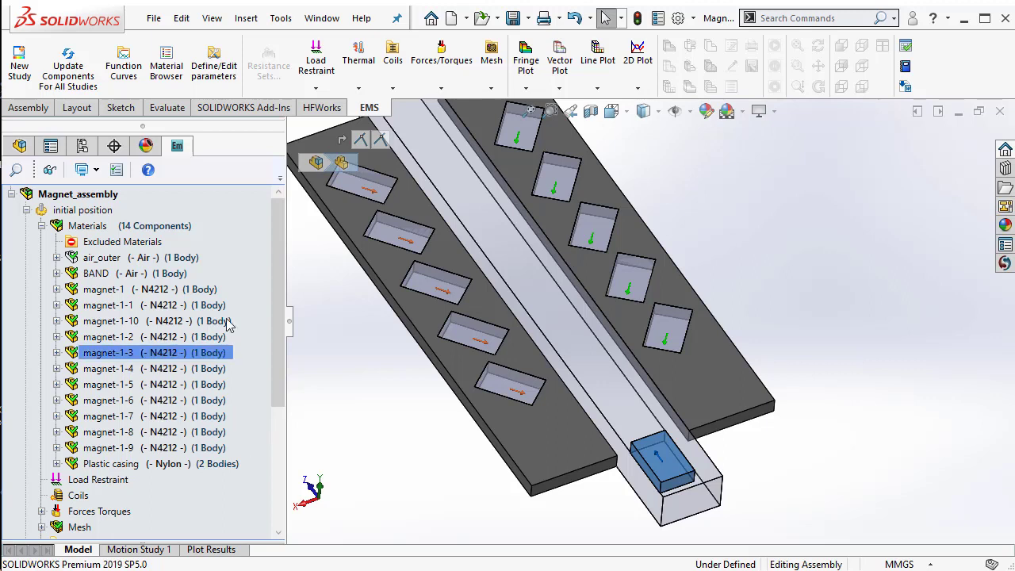
Select magnet-1 and open the EMS material library.
left_click(180, 305, "ctrl")
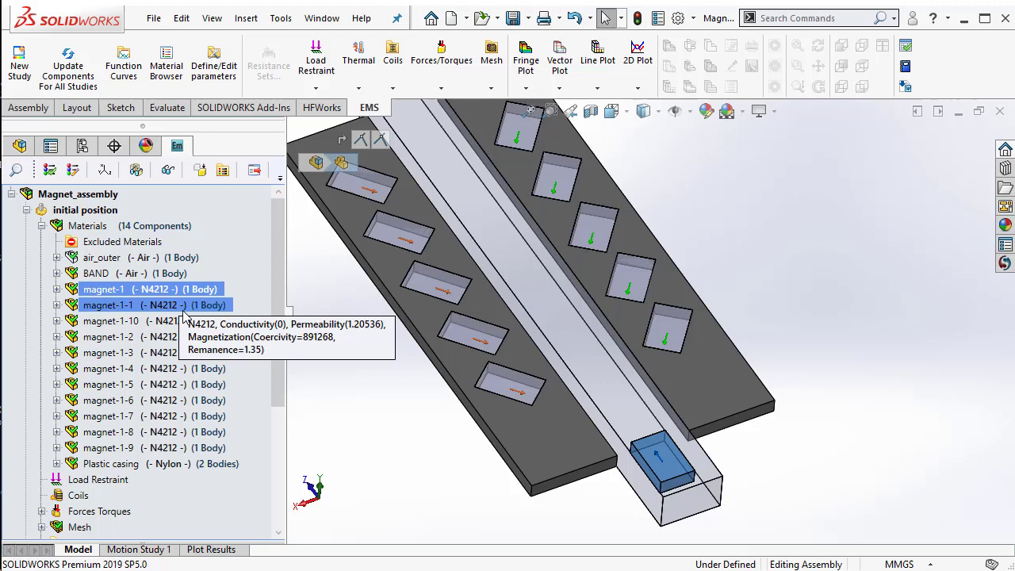
left_click(187, 295)
mouse_move(187, 296)
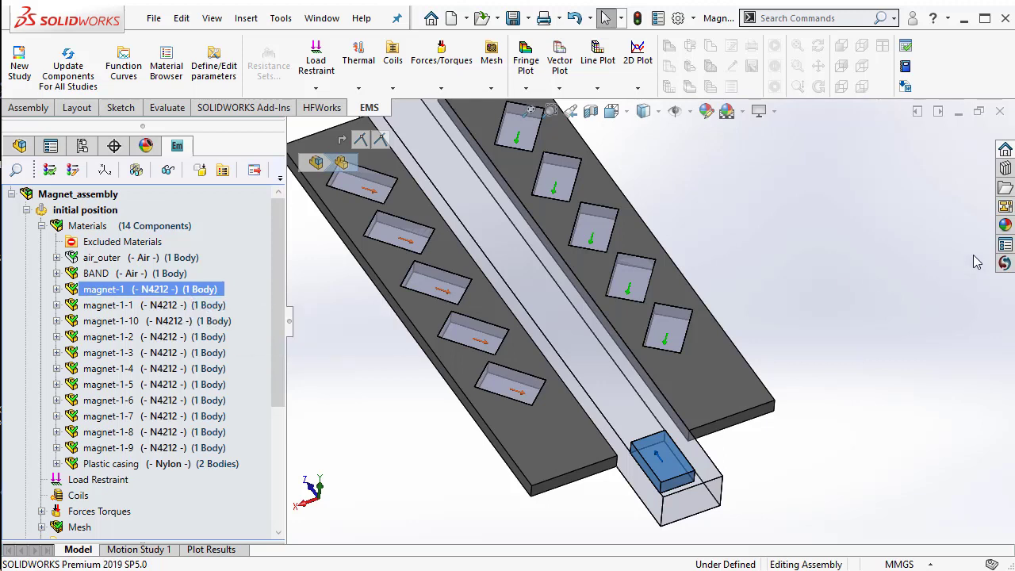
left_click(1005, 263)
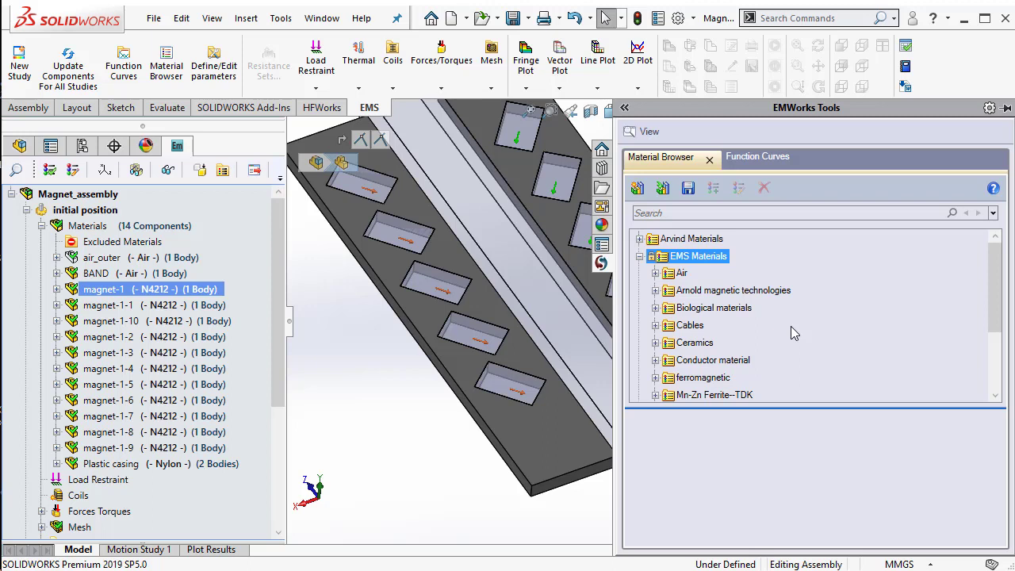
Browse the permanent magnet categories and expand the NdFeB grades.
scroll(795, 333, "down", 1)
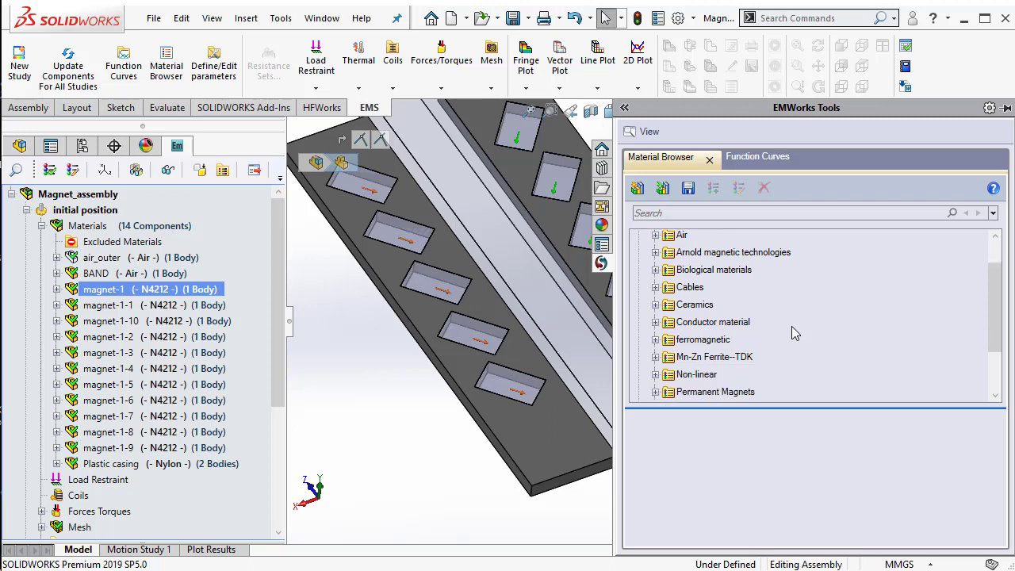
scroll(793, 333, "down", 1)
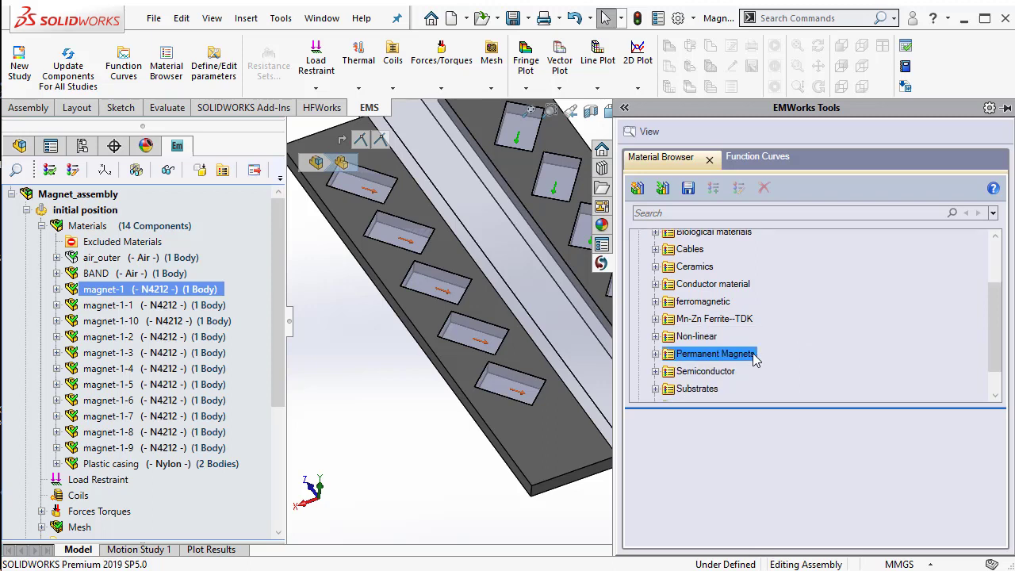
scroll(660, 362, "up", 2)
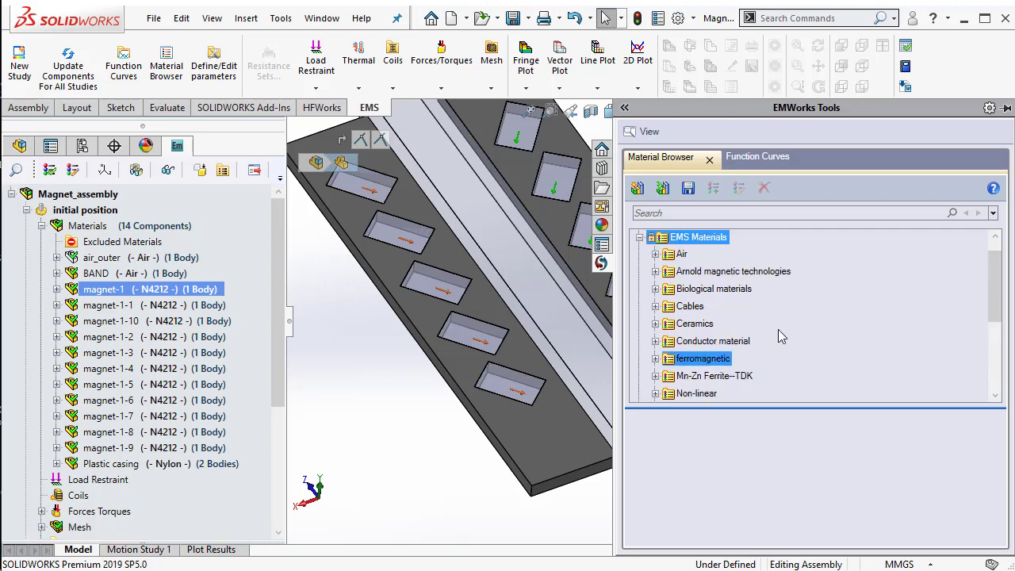
scroll(782, 333, "down", 3)
left_click(679, 327)
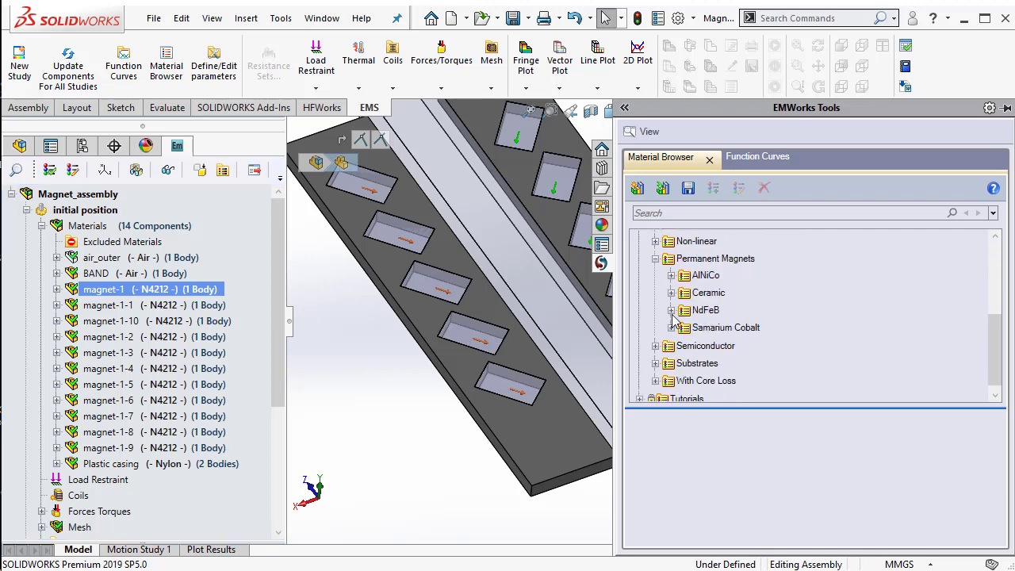
double_click(702, 312)
Expand Arnold's Neodymium-Iron-Boron Magnet Grades and scroll through the list.
scroll(778, 338, "down", 1)
scroll(778, 341, "up", 2)
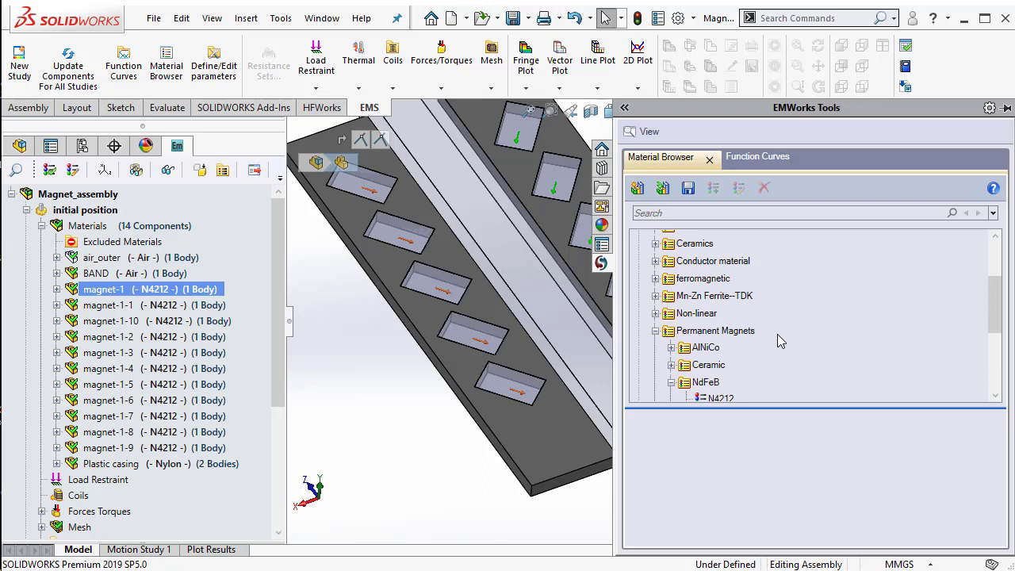
scroll(754, 337, "up", 2)
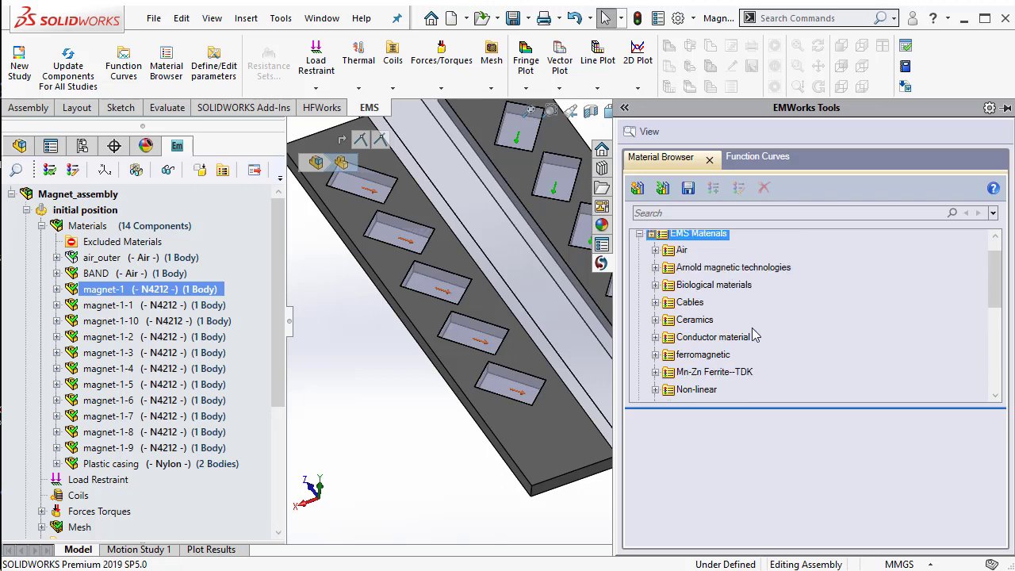
left_click(655, 268)
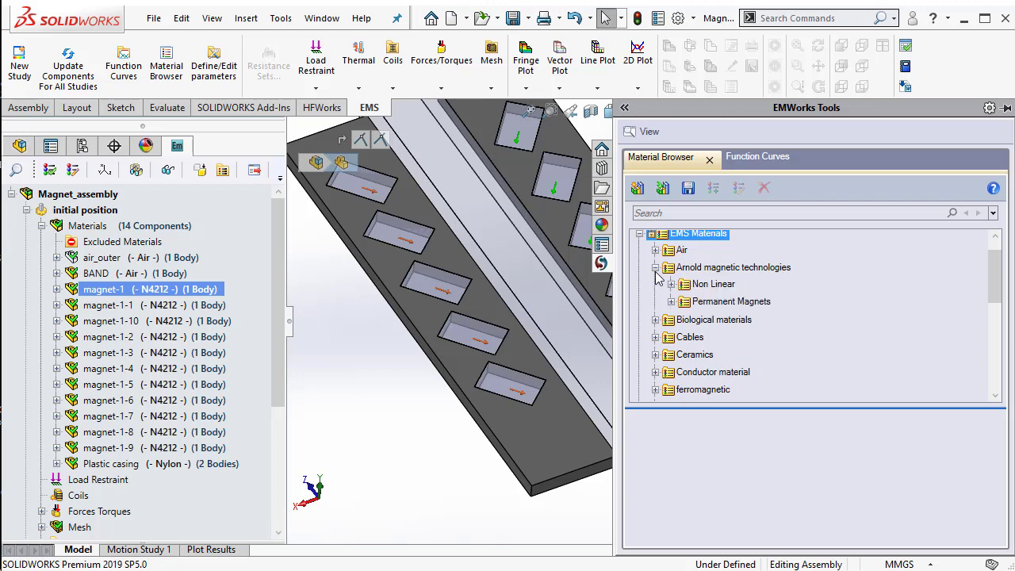
left_click(671, 301)
left_click(735, 321)
left_click(689, 319)
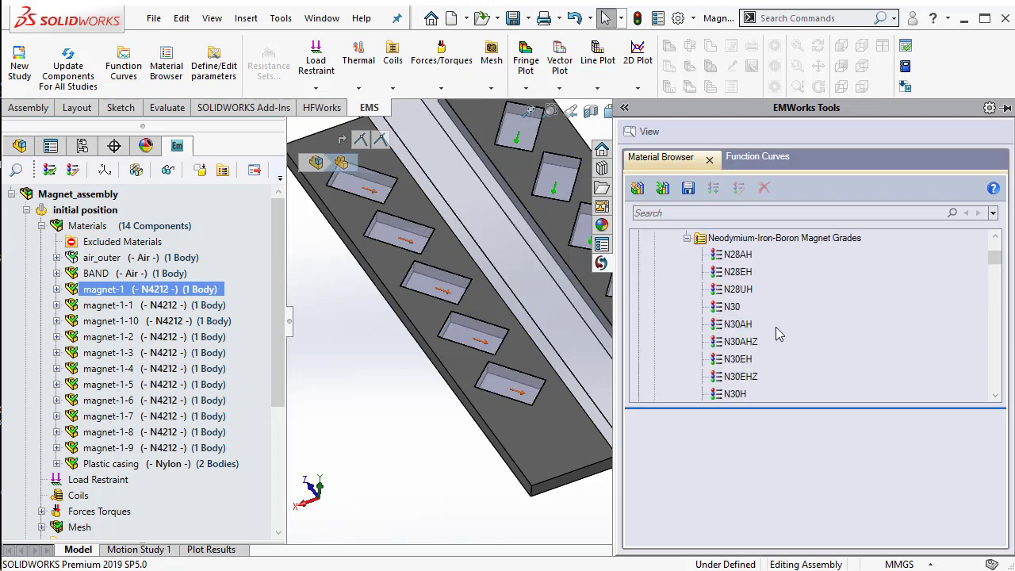
scroll(766, 334, "down", 2)
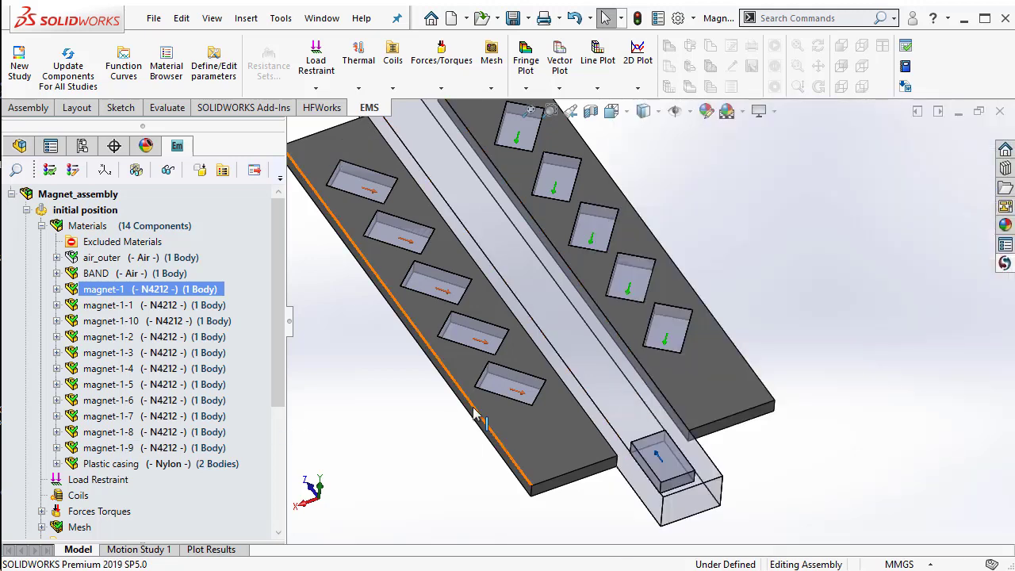
key("f")
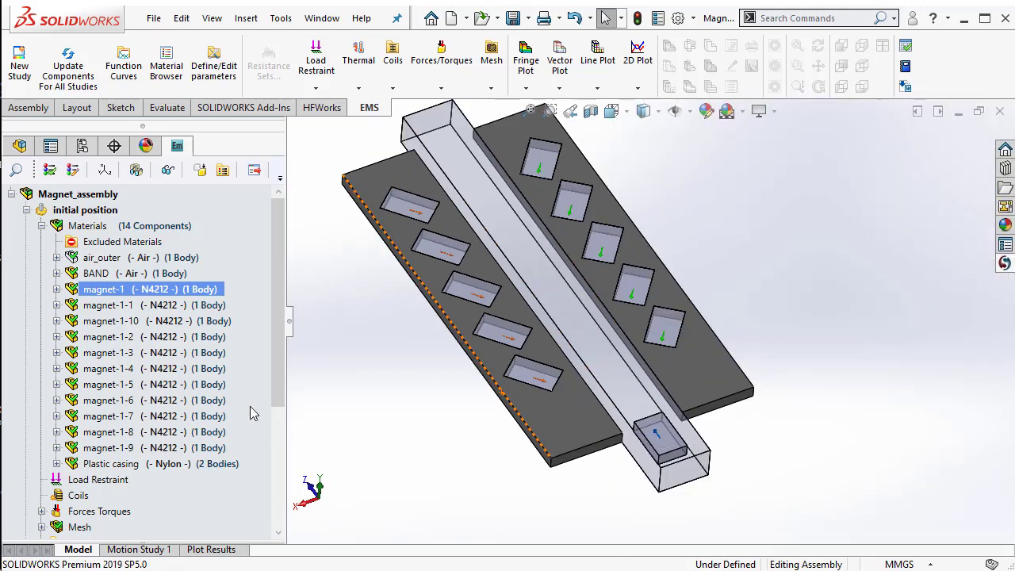
left_click(162, 448, "ctrl")
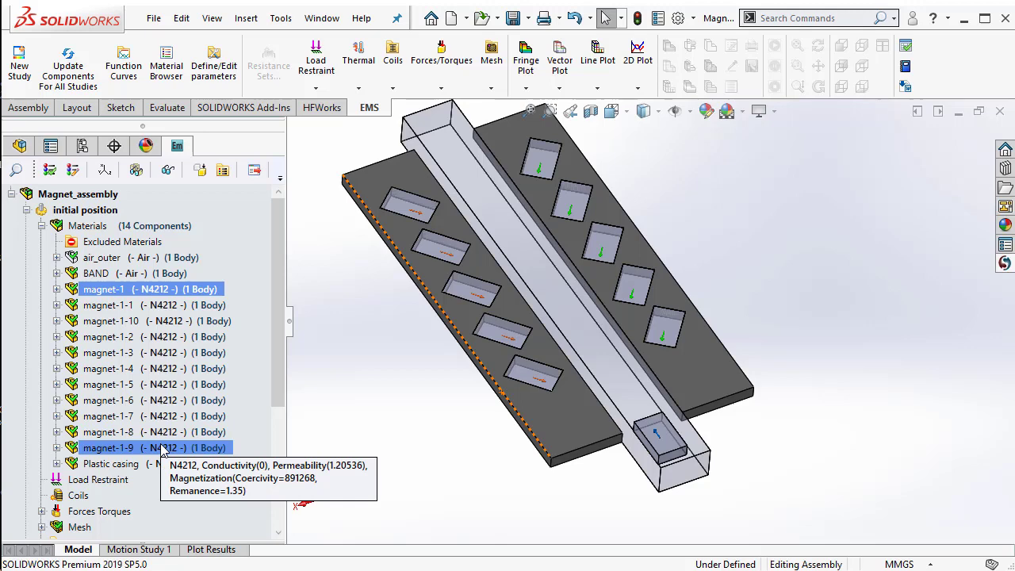
left_click(162, 448, "shift")
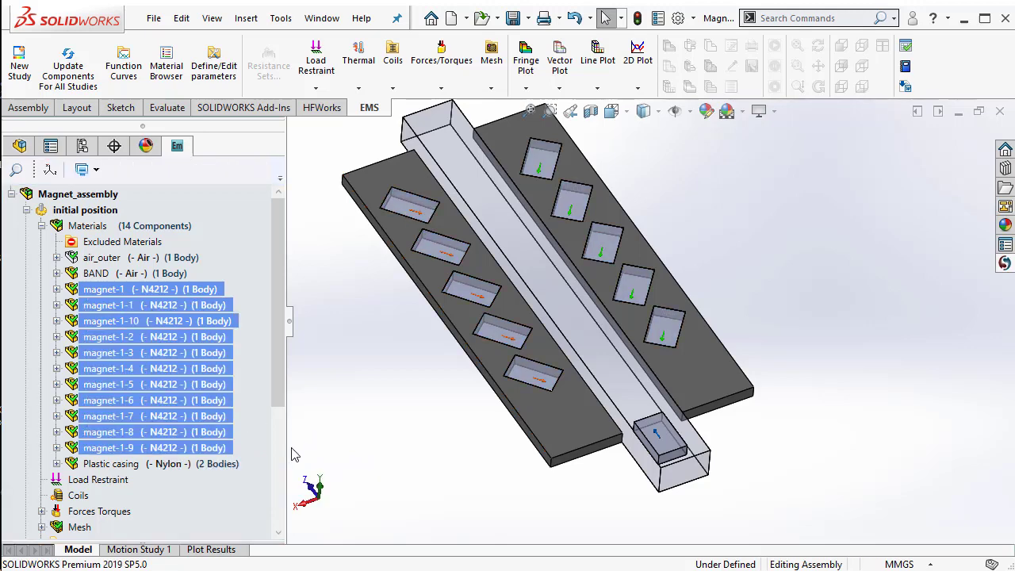
left_click(183, 464)
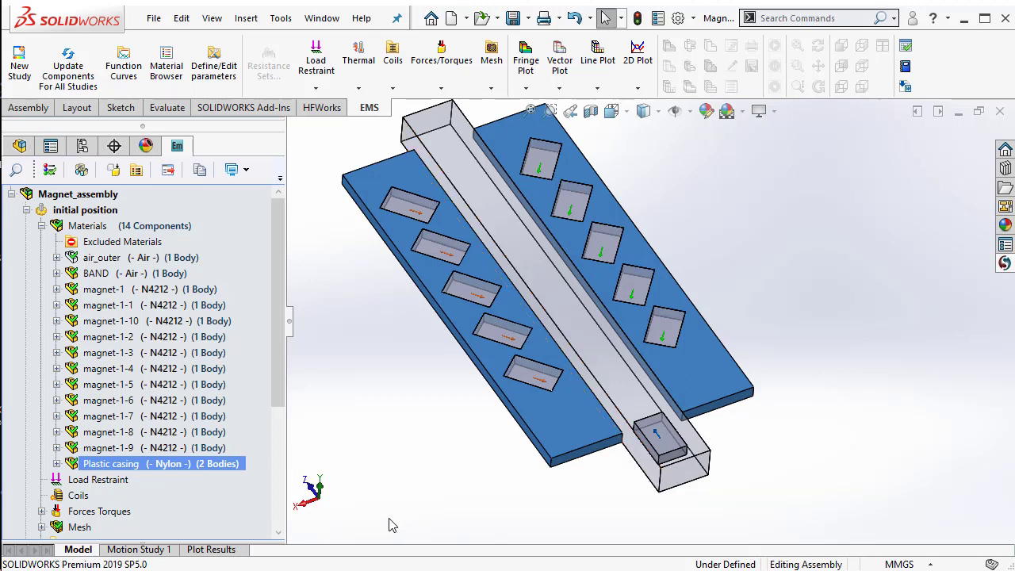
left_click(133, 274)
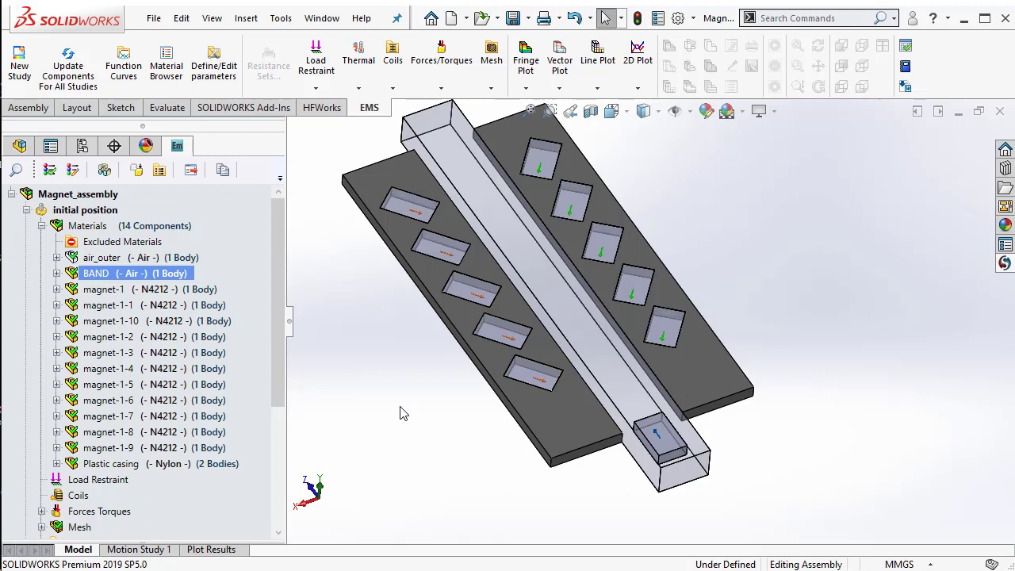
key("f")
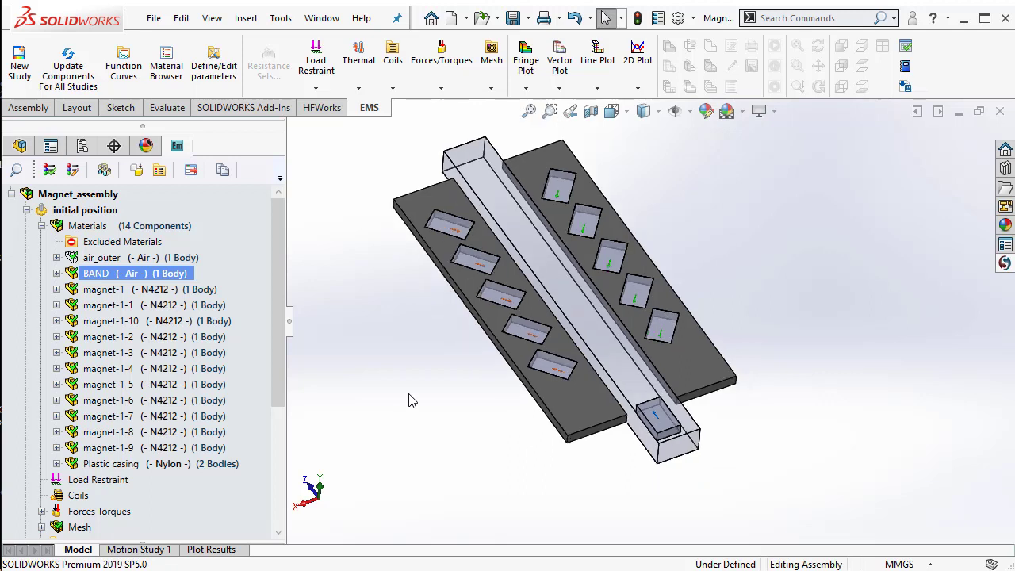
Open the Coercivity Direction settings for magnet-1-1 under Materials.
left_click(42, 226)
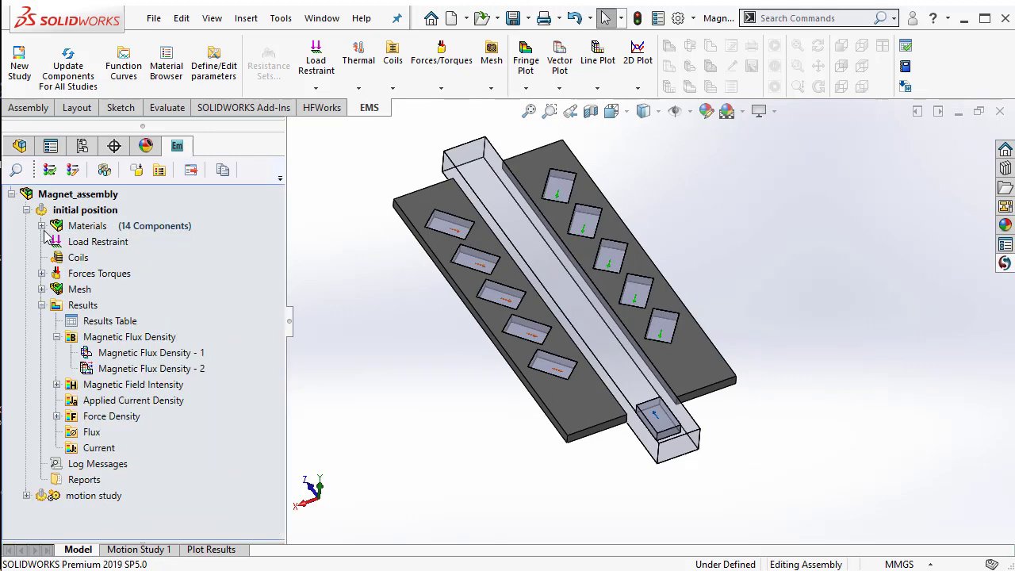
left_click(42, 226)
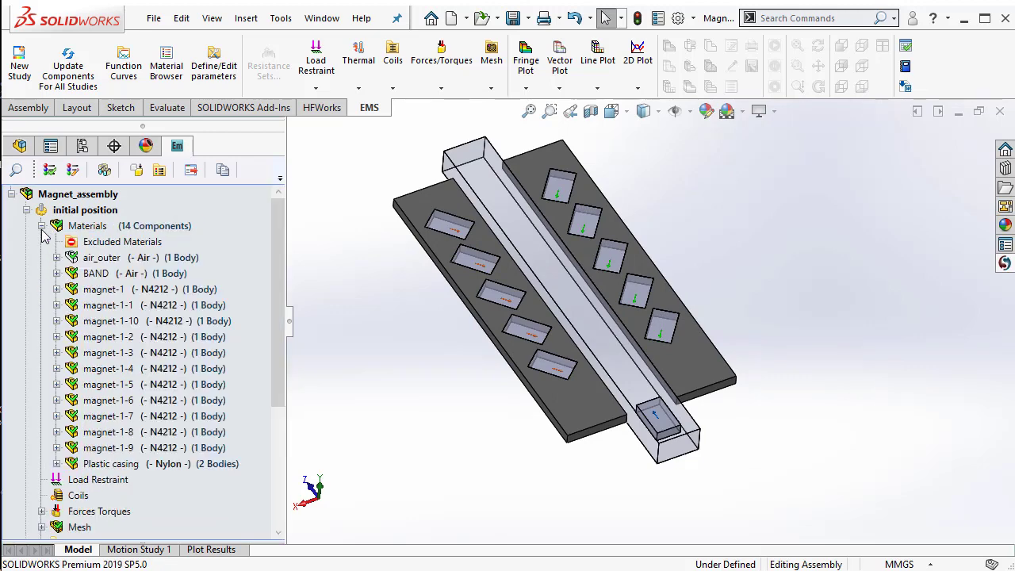
left_click(167, 306)
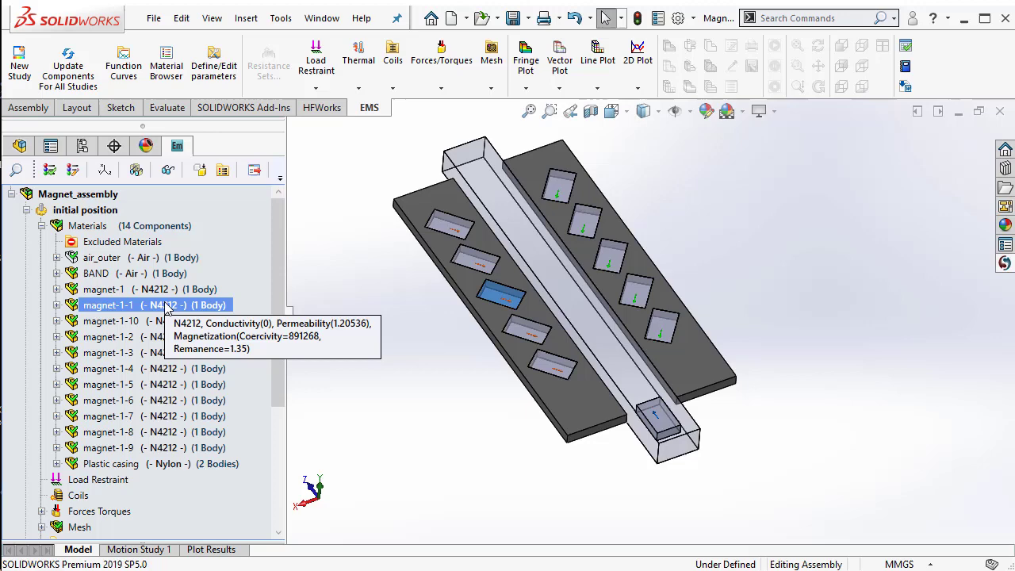
scroll(468, 297, "down", 6)
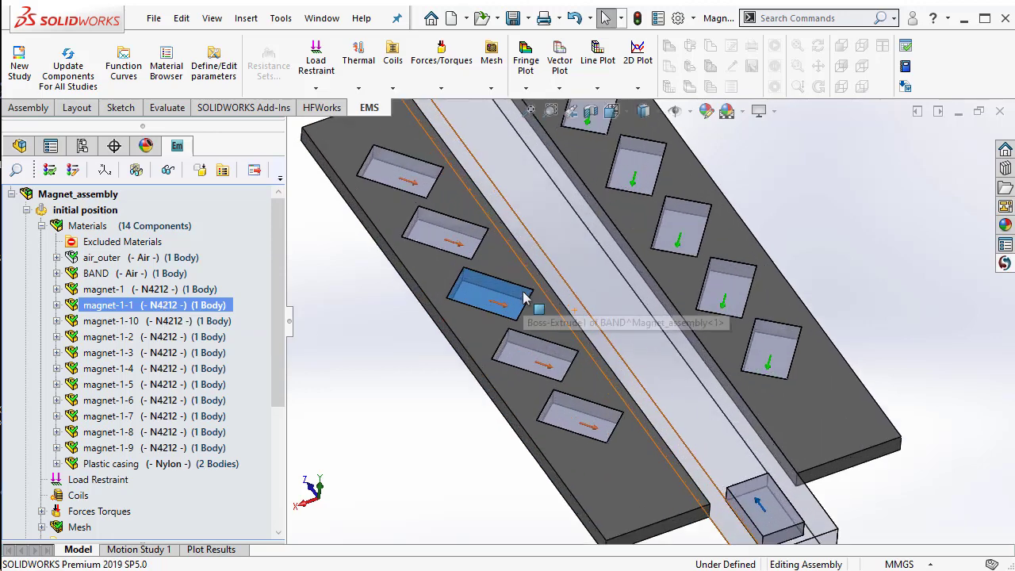
right_click(127, 306)
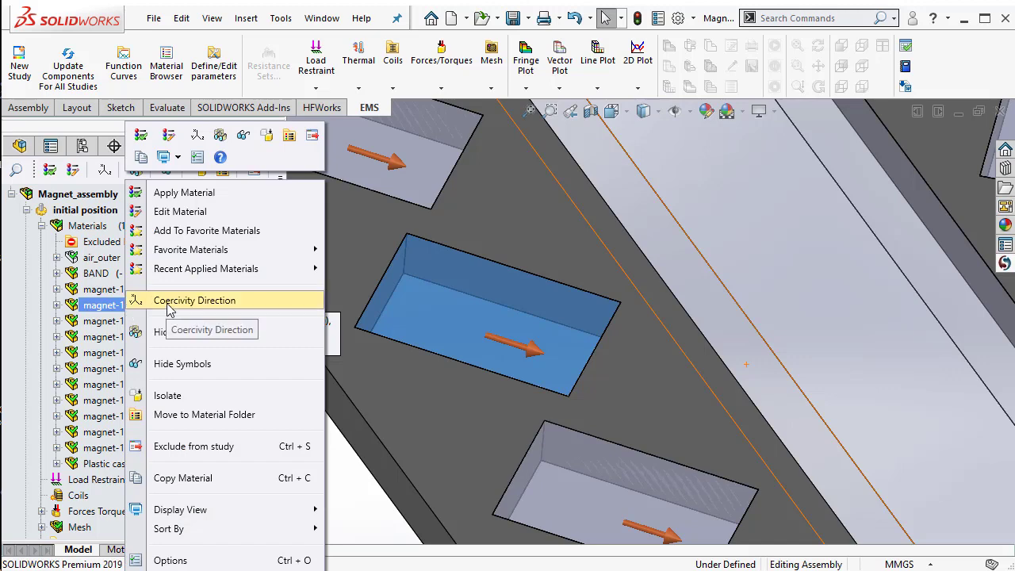
left_click(168, 303)
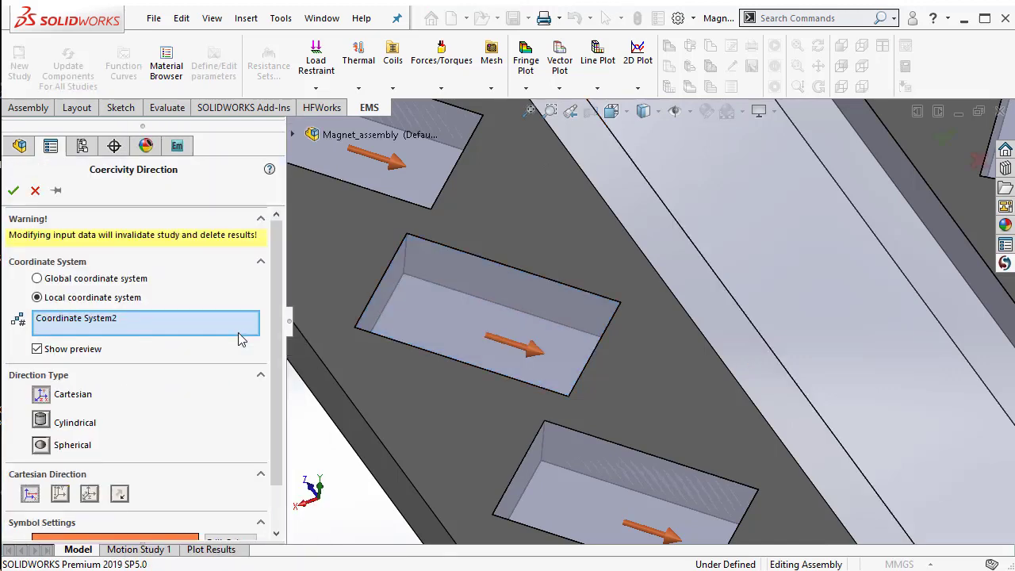
Review its local Coordinate System2 reference and Cartesian direction, then fit the assembly.
scroll(470, 410, "up", 6)
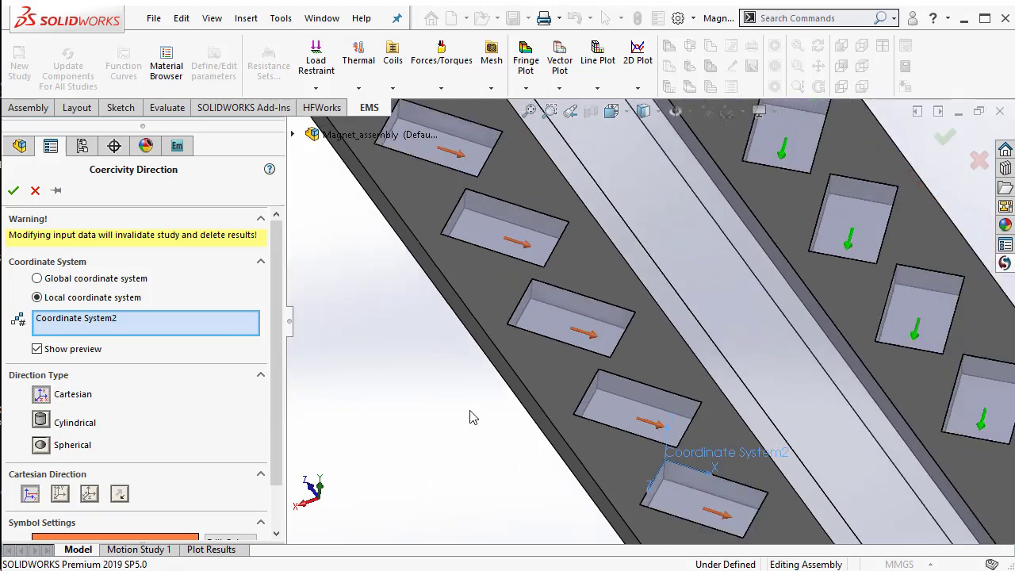
left_click(100, 321)
scroll(769, 493, "down", 5)
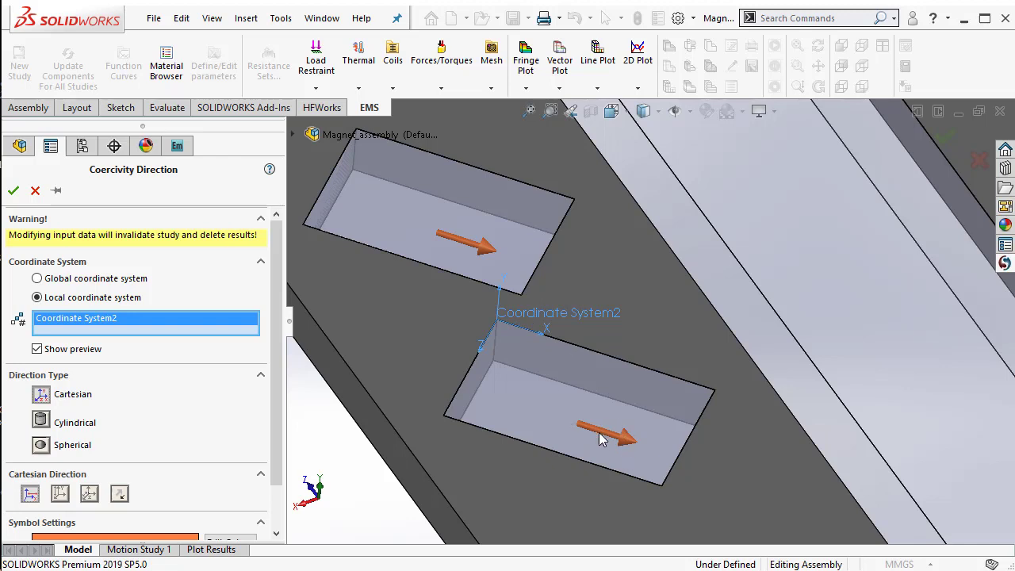
scroll(600, 439, "up", 5)
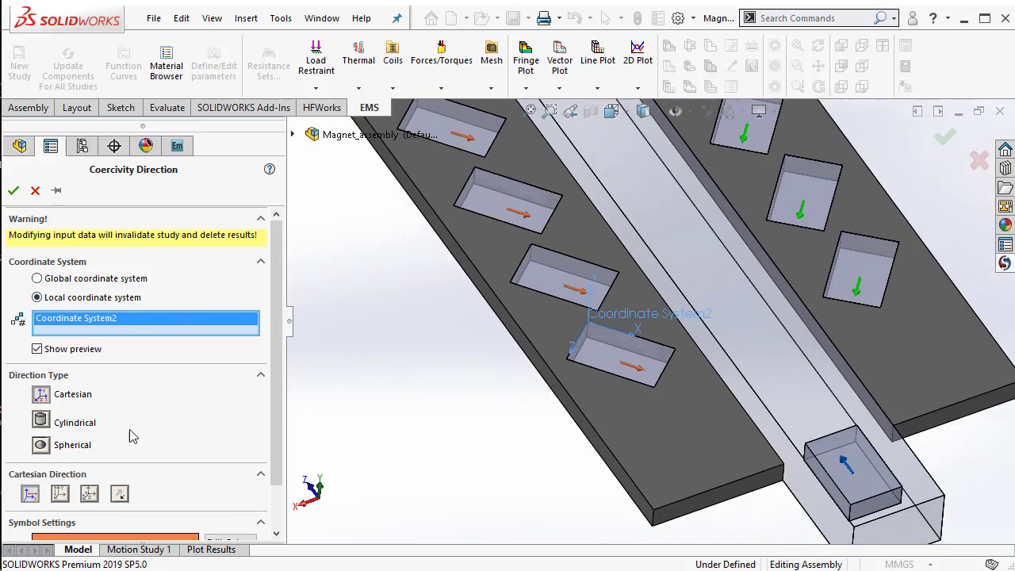
scroll(134, 437, "down", 2)
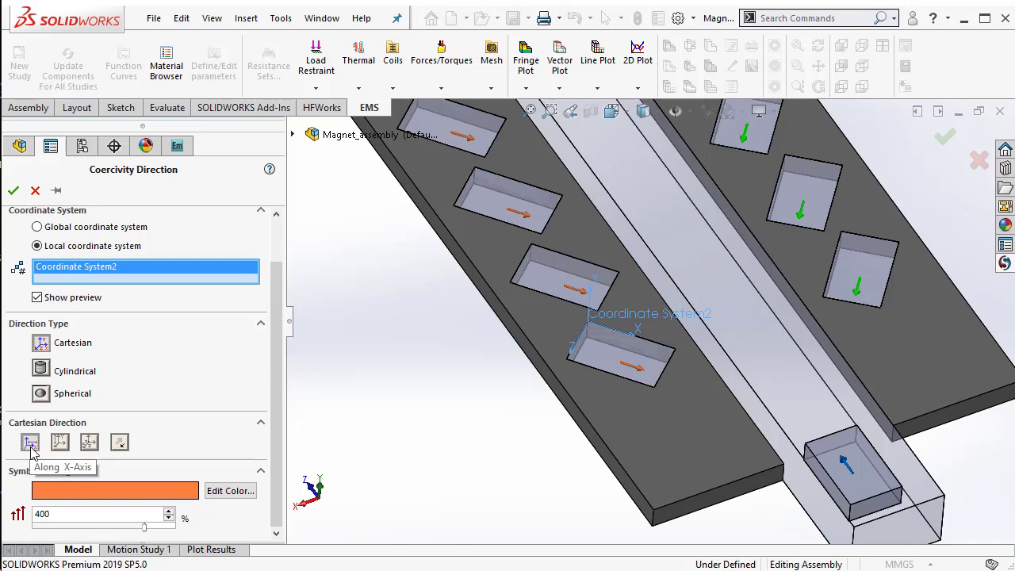
scroll(611, 200, "up", 2)
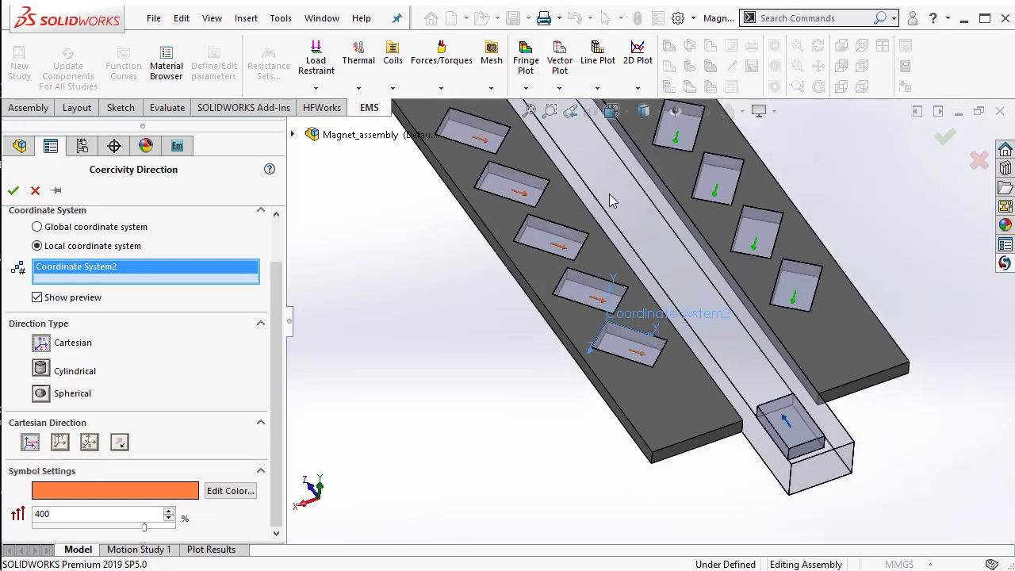
scroll(593, 153, "down", 2)
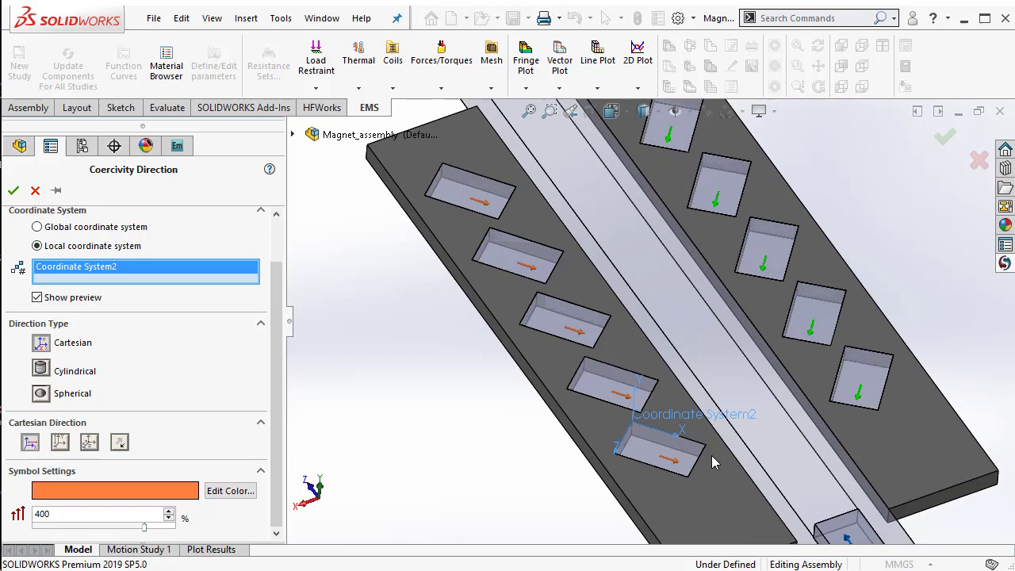
scroll(579, 176, "down", 2)
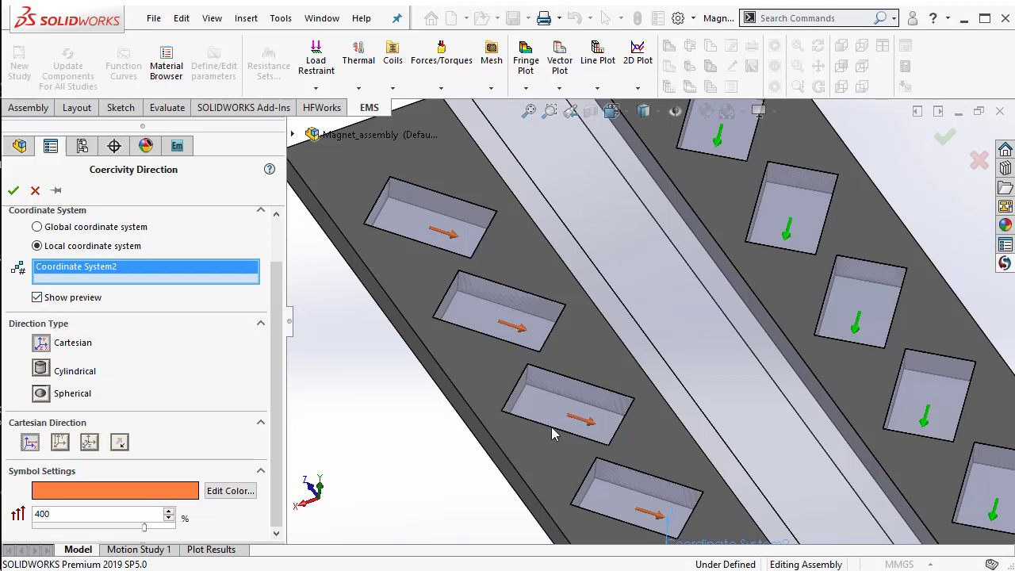
key("f")
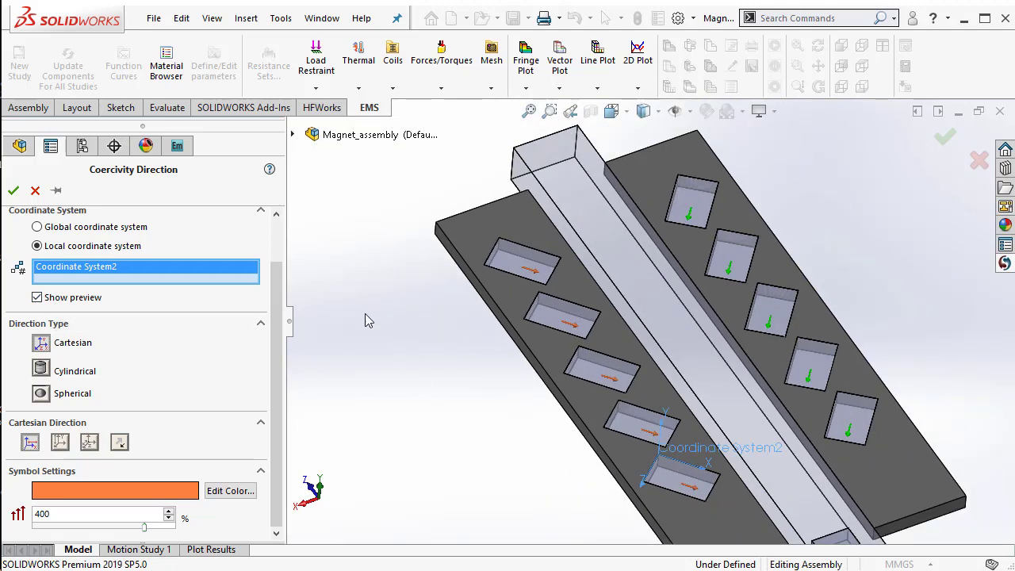
Close the Coercivity Direction settings without changes.
left_click(36, 191)
scroll(562, 463, "up", 3)
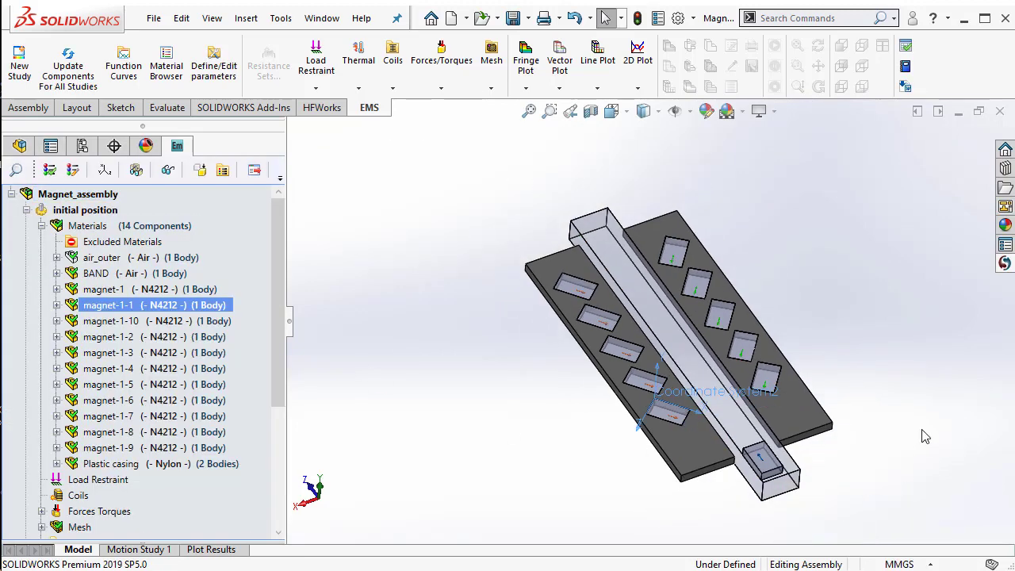
scroll(901, 463, "down", 3)
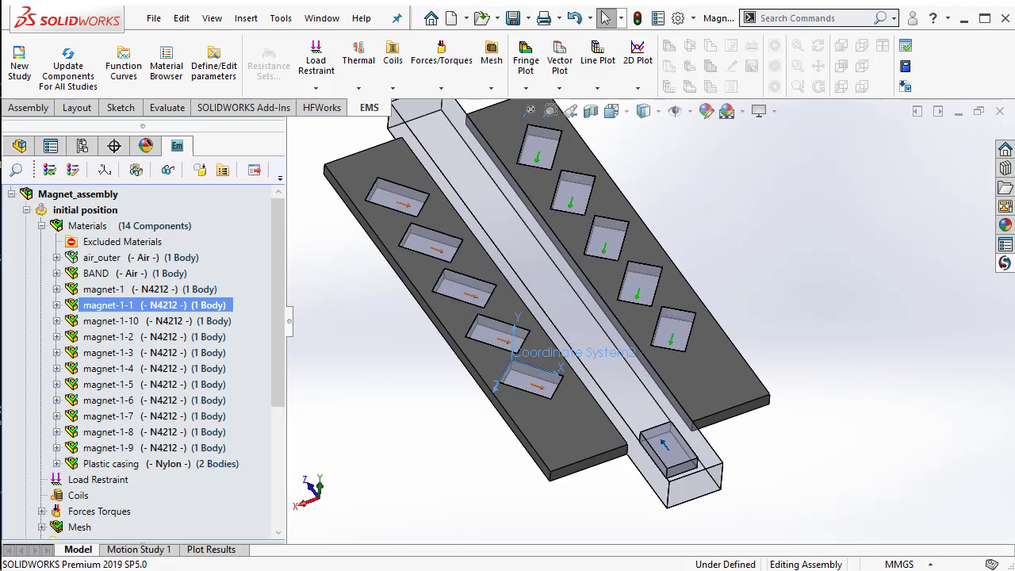
Highlight magnet-1 inside the sliding channel and collapse the Materials list.
left_click(131, 290, "ctrl")
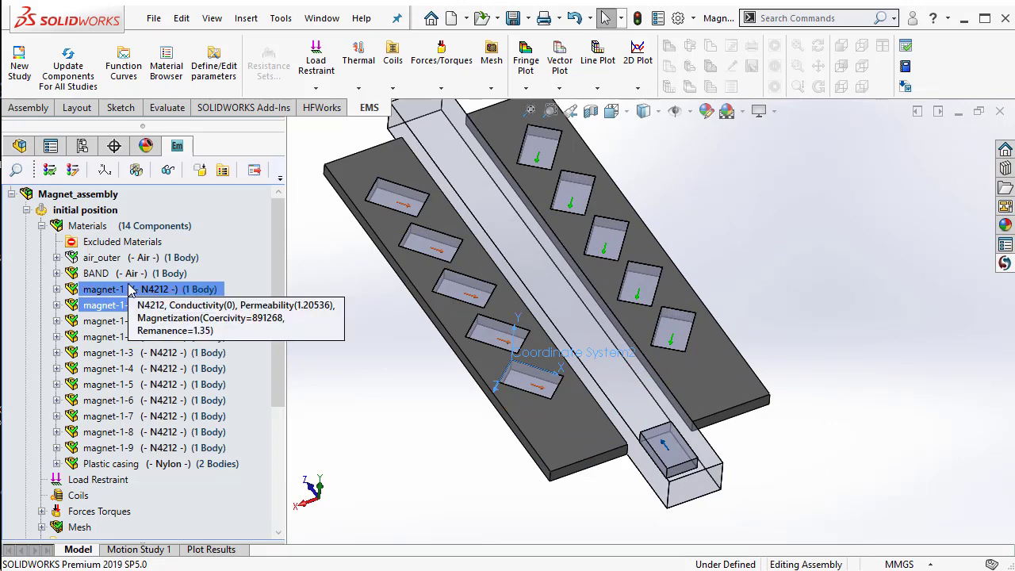
left_click(131, 291)
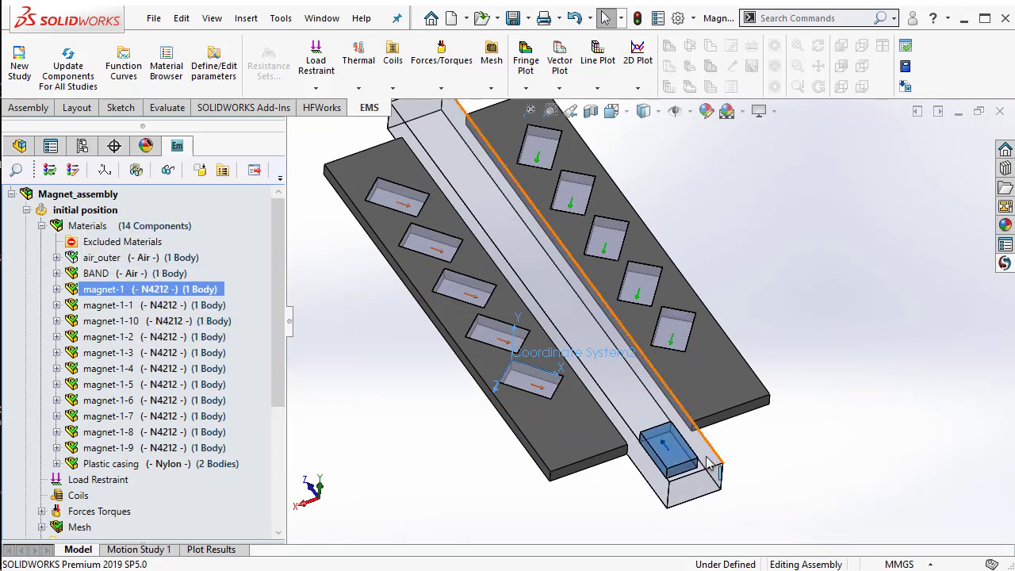
scroll(711, 468, "down", 5)
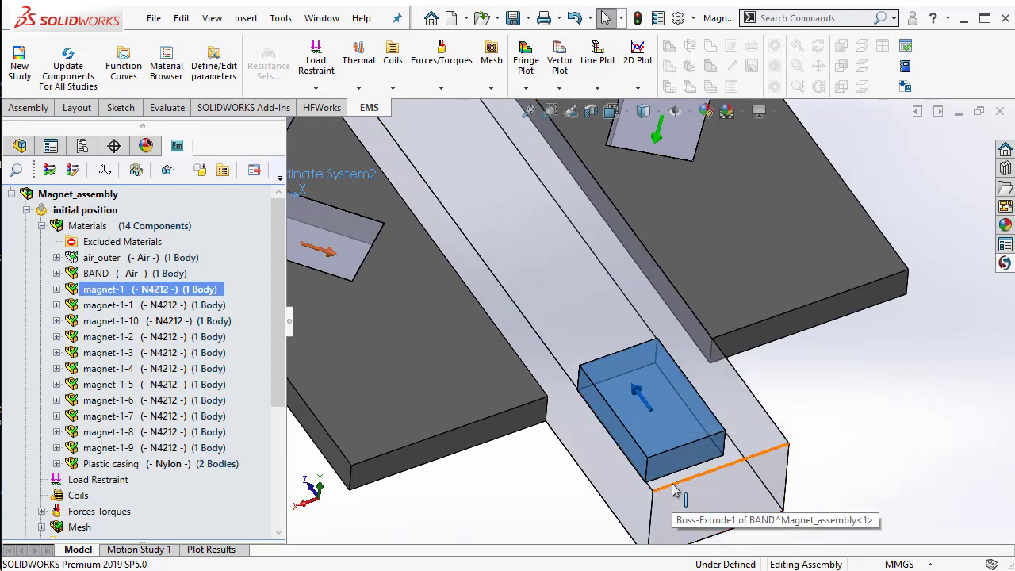
scroll(675, 490, "up", 8)
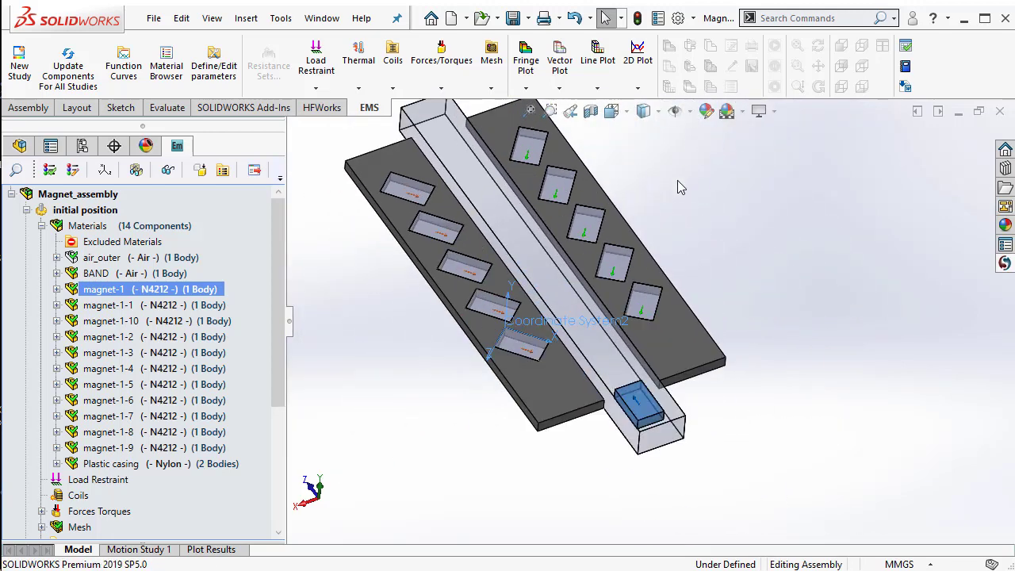
scroll(680, 188, "down", 2)
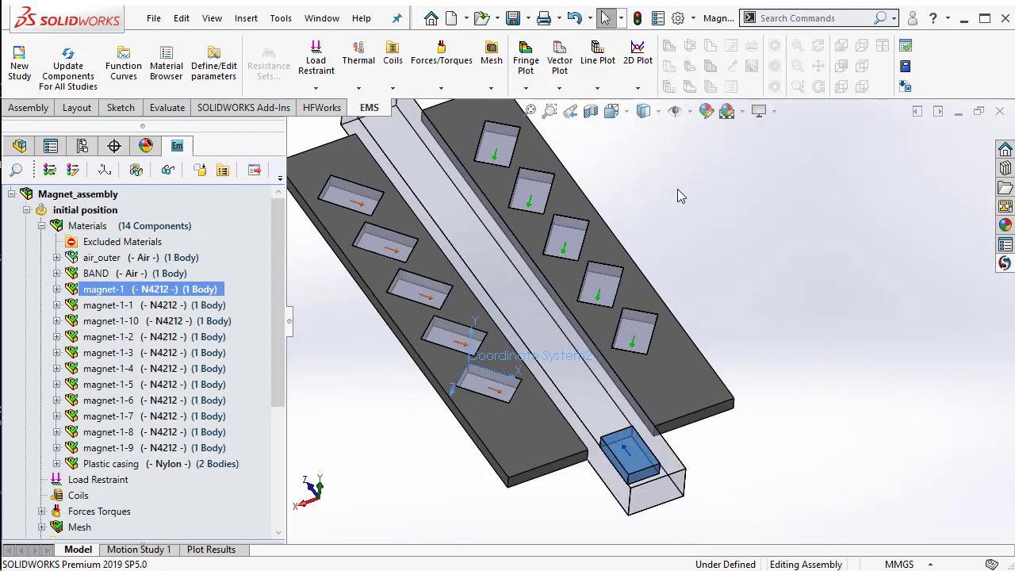
left_click(41, 226)
left_click(42, 272)
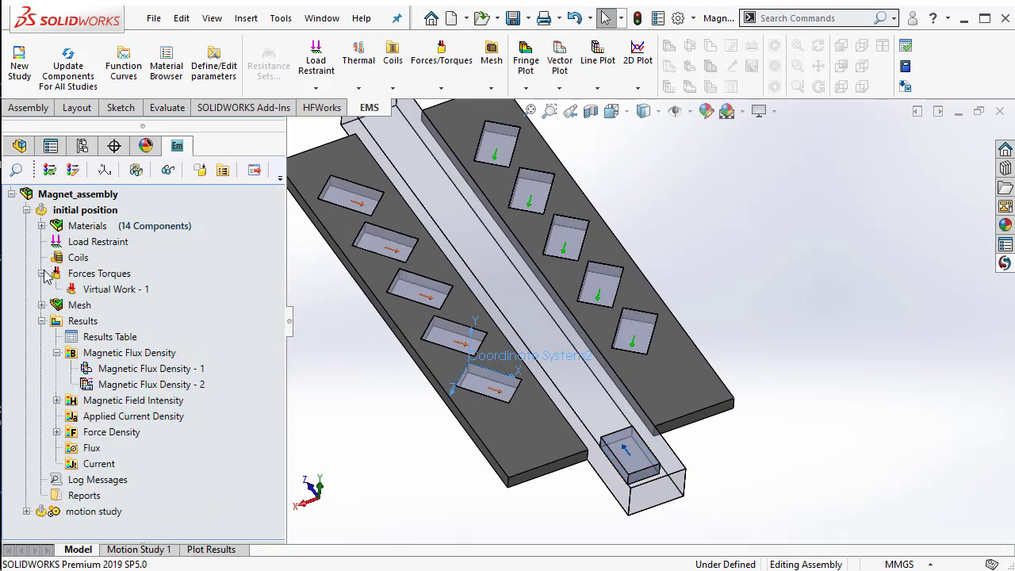
left_click(125, 292)
right_click(124, 291)
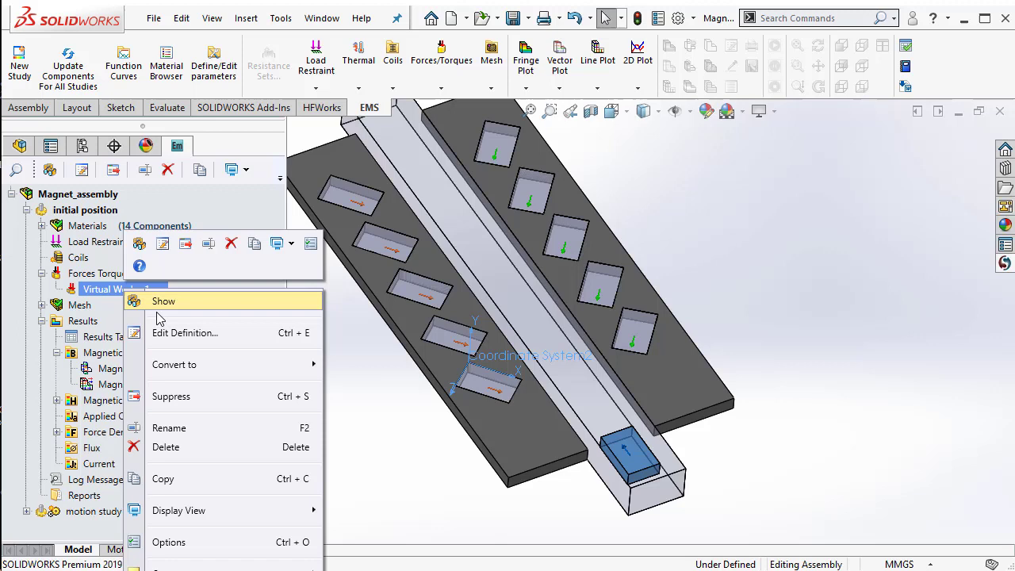
left_click(177, 334)
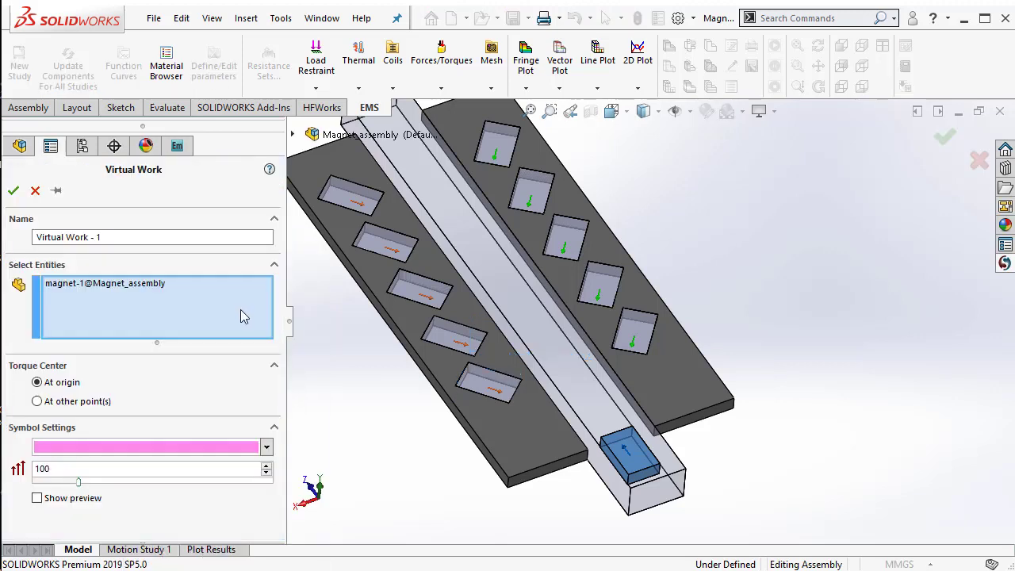
left_click(127, 289)
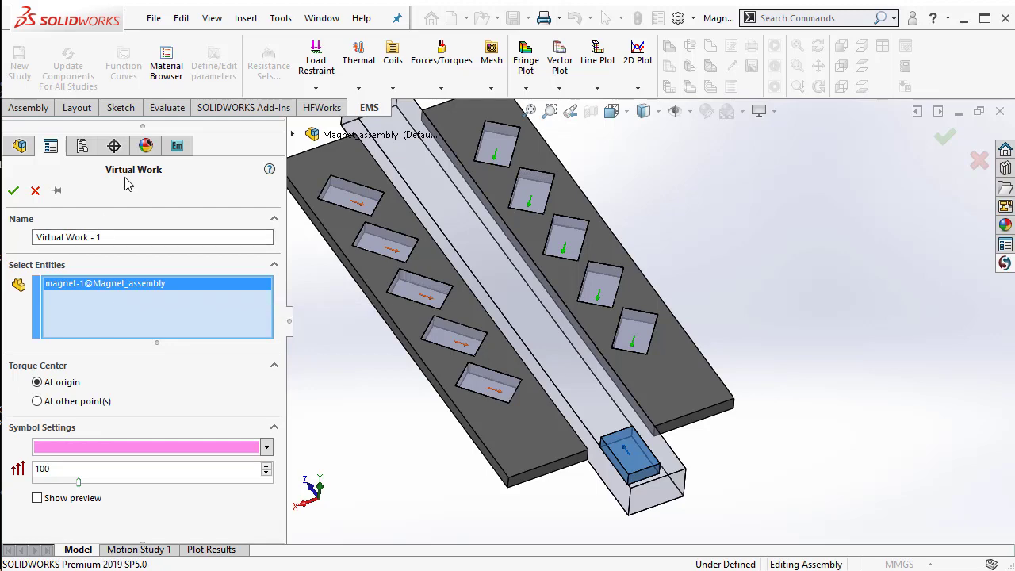
left_click(35, 191)
key("z")
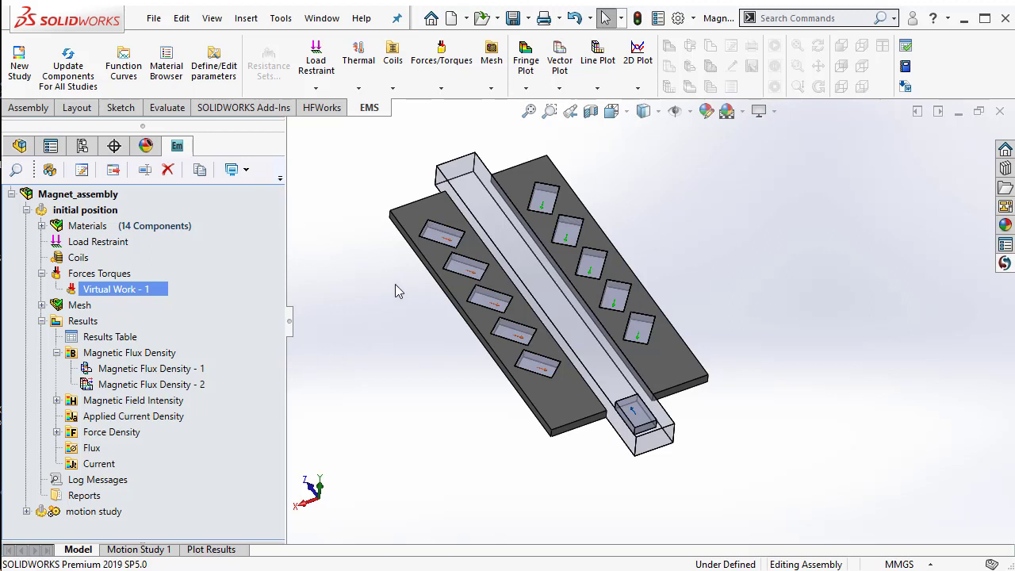
Show the air_outer box around the magnet track again.
key("z")
scroll(427, 215, "down", 2)
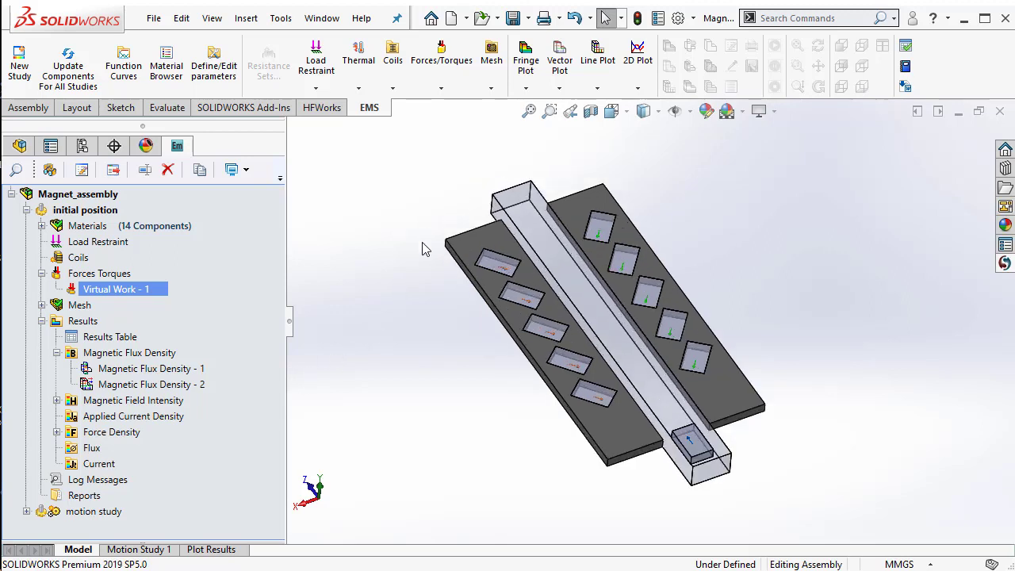
left_click(41, 226)
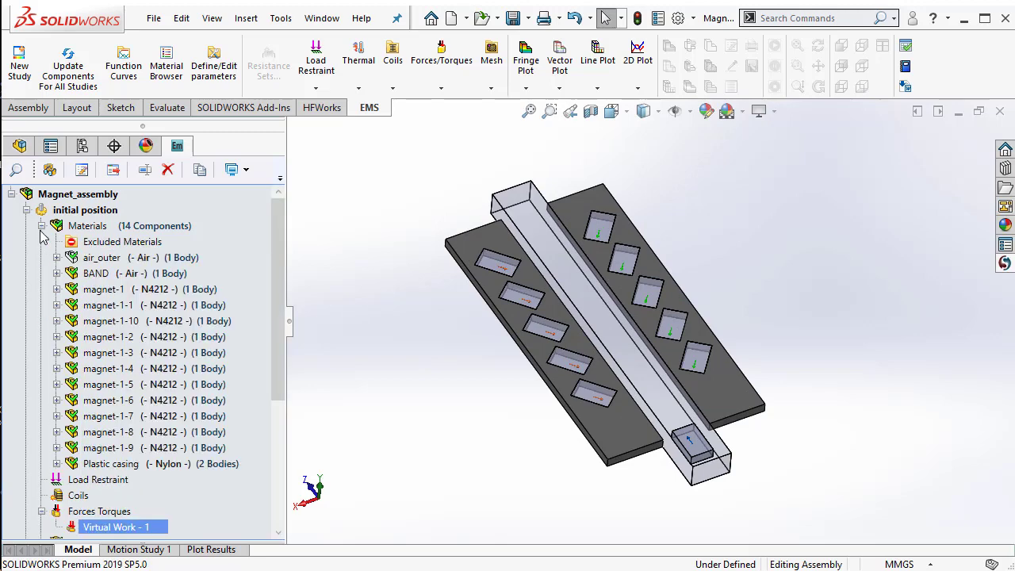
right_click(133, 257)
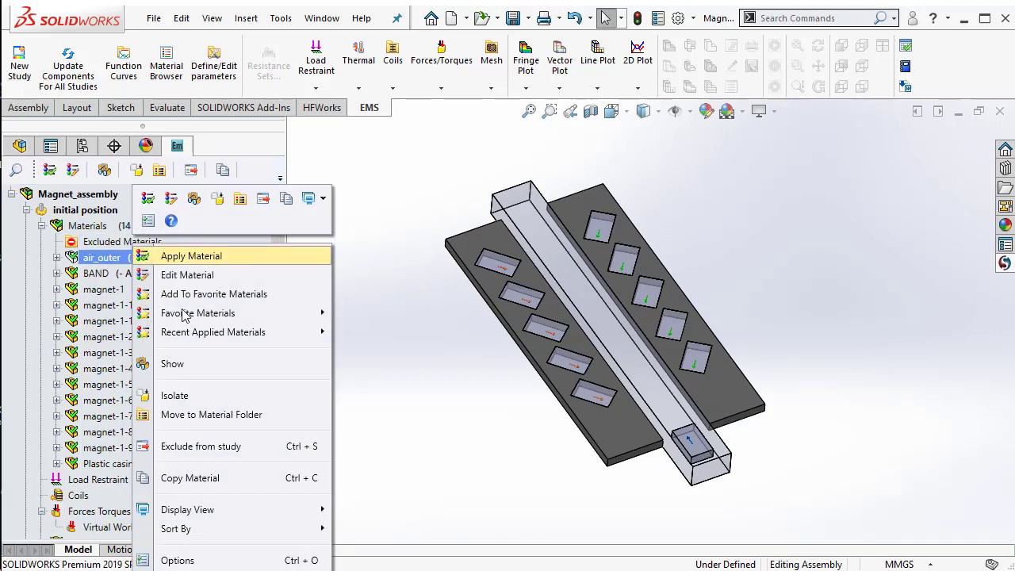
left_click(205, 363)
Collapse Materials, tilt the view slightly, and select the Results Table entry.
scroll(476, 444, "up", 3)
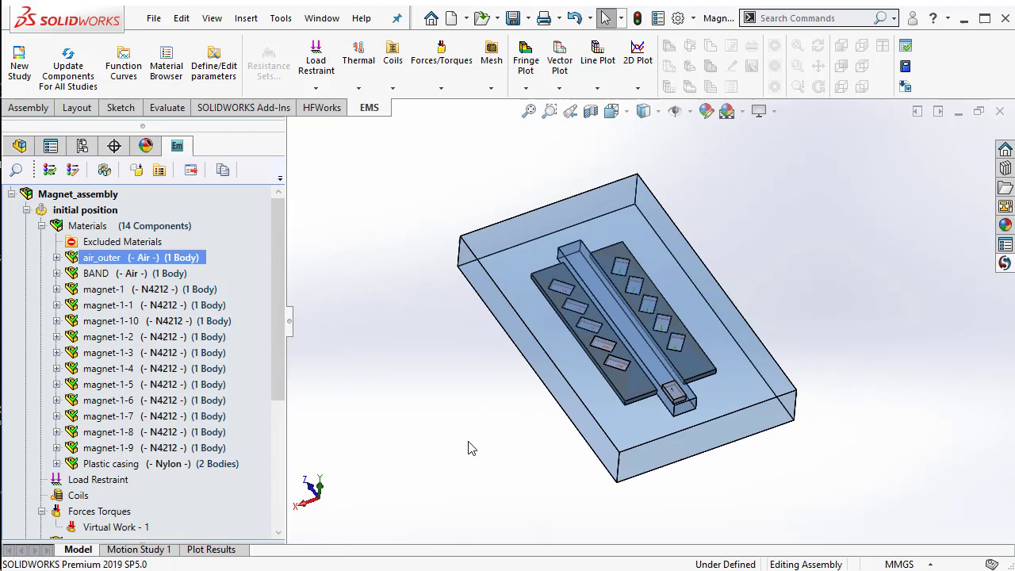
left_click(41, 226)
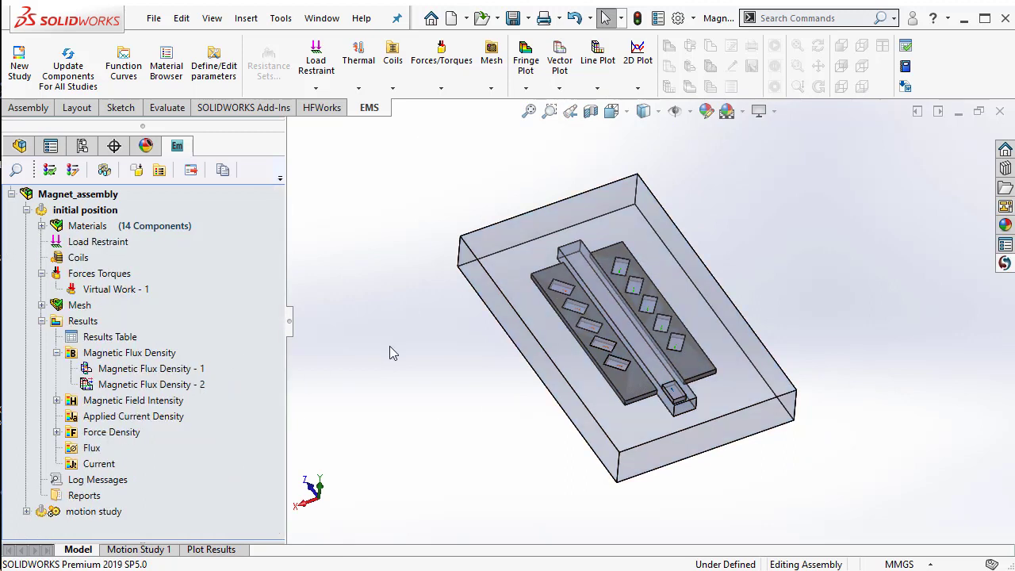
mouse_move(481, 392)
middle_mouse_down()
mouse_move(476, 381)
mouse_move(476, 389)
middle_mouse_up()
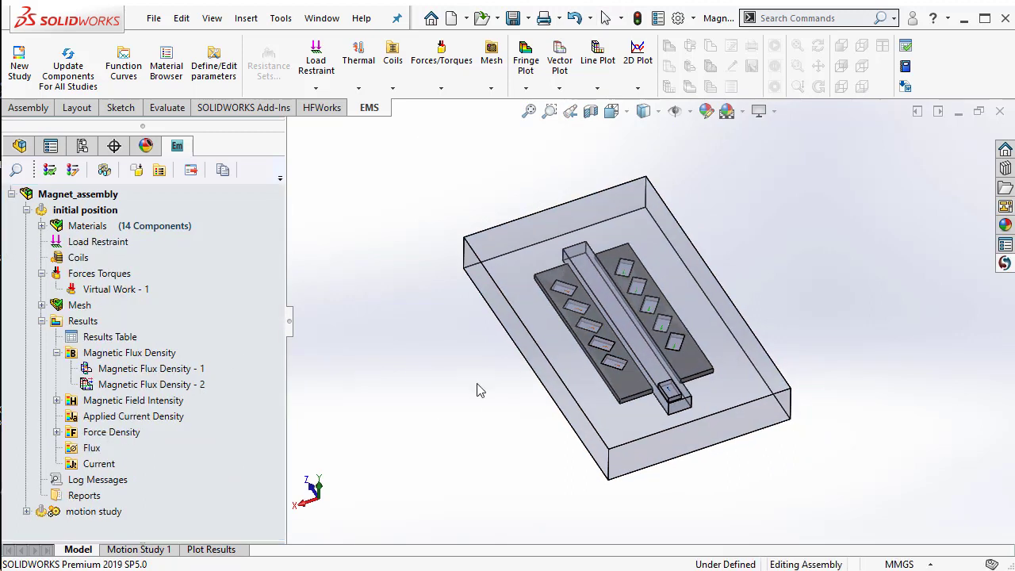
scroll(569, 314, "down", 2)
left_click(119, 339)
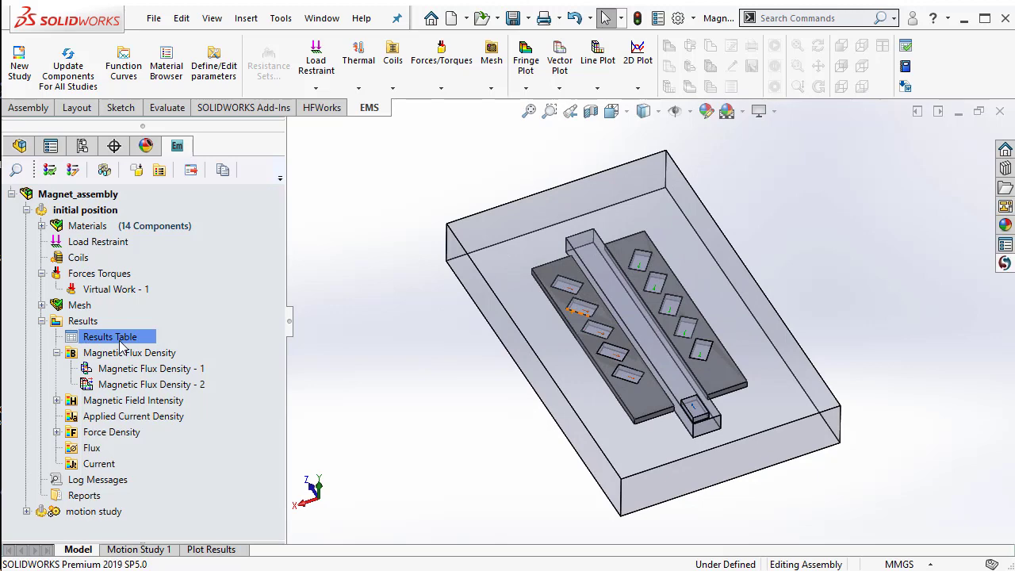
double_click(119, 339)
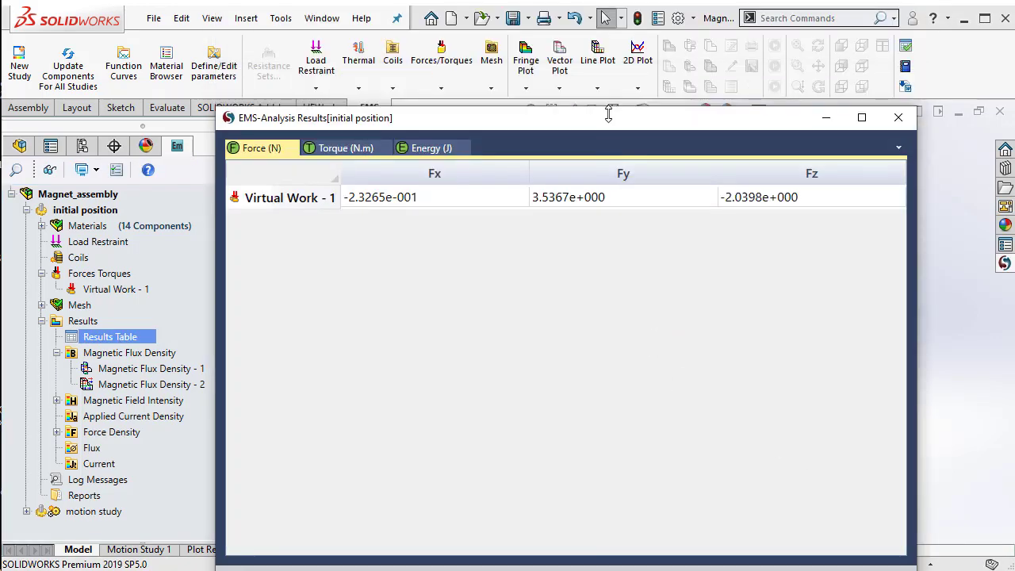
left_click_drag(568, 121, 454, 68)
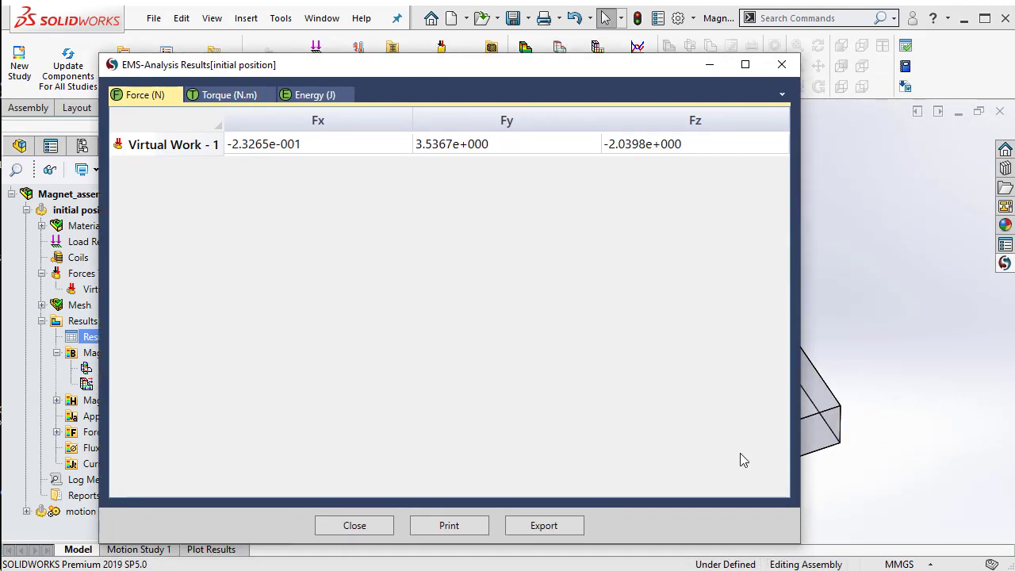
left_click_drag(795, 545, 572, 375)
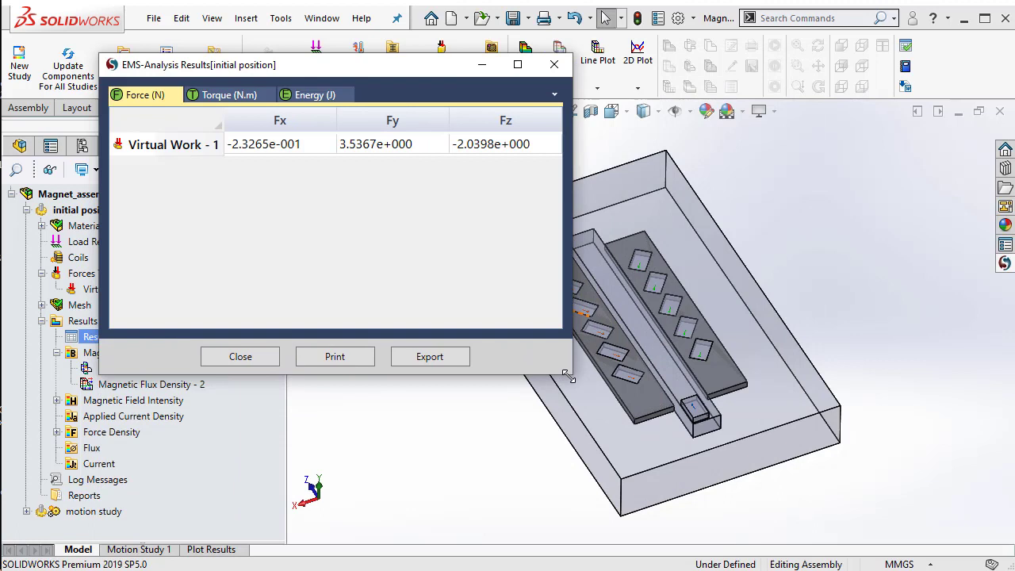
scroll(723, 421, "down", 3)
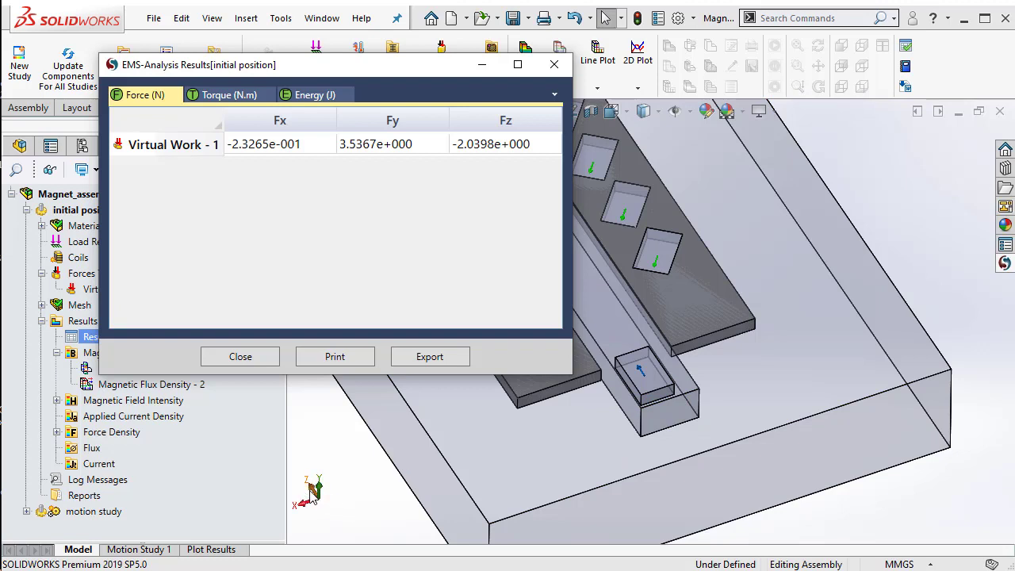
left_click(522, 146)
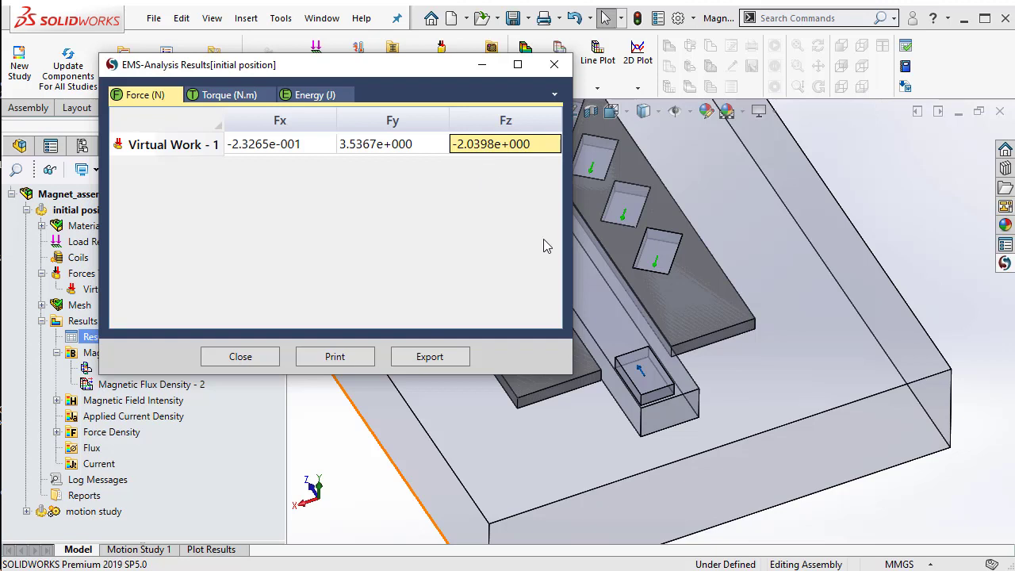
left_click(242, 361)
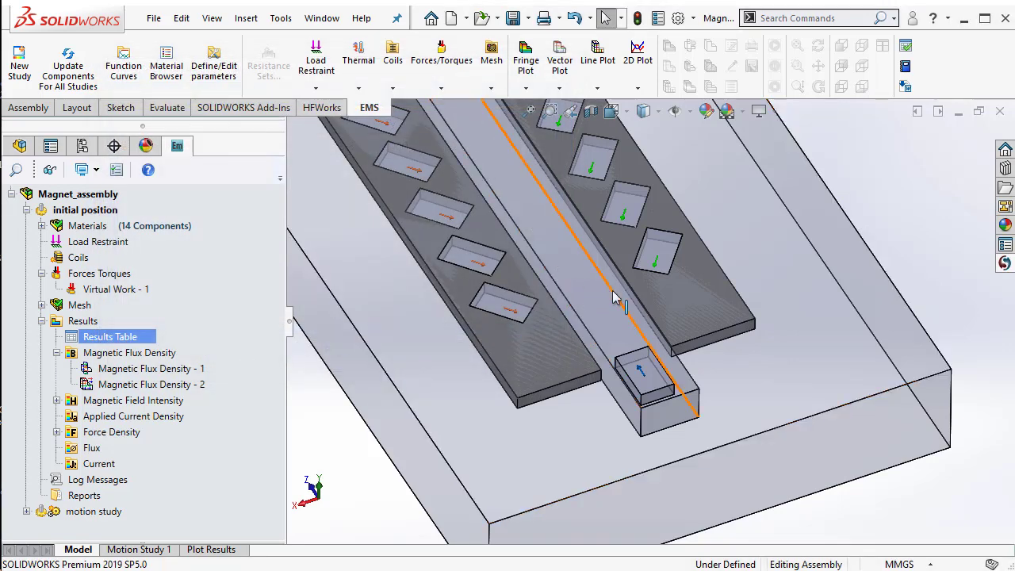
scroll(658, 415, "down", 3)
scroll(674, 459, "up", 2)
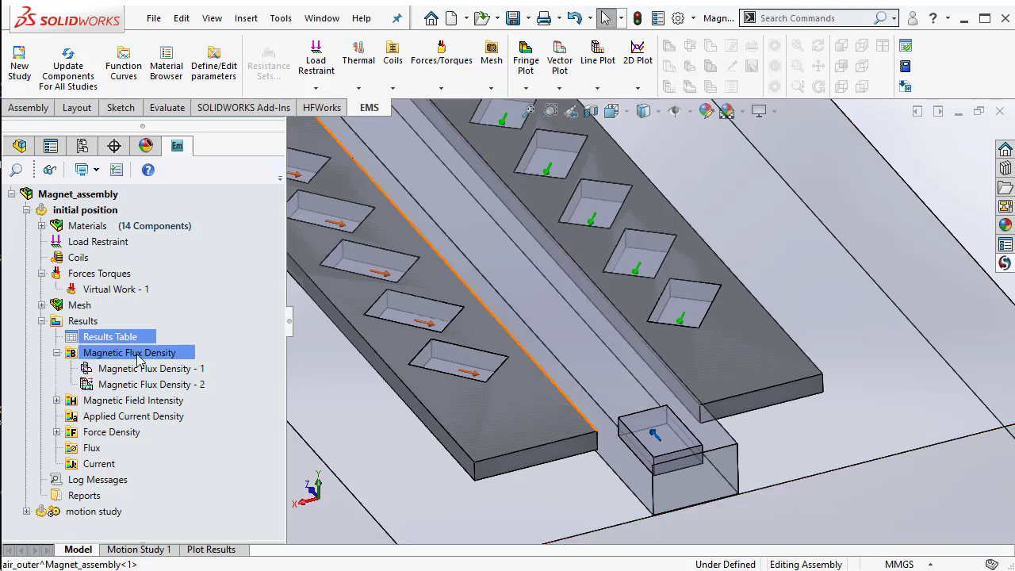
Recheck the Fy = 3.5367 N force result, collapse initial position, and select motion study.
double_click(135, 338)
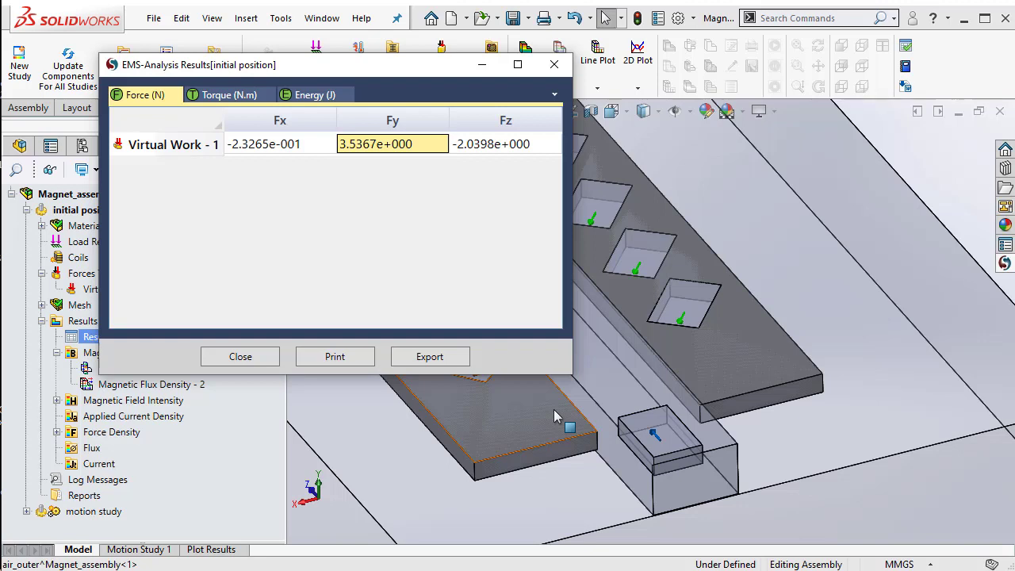
left_click(240, 358)
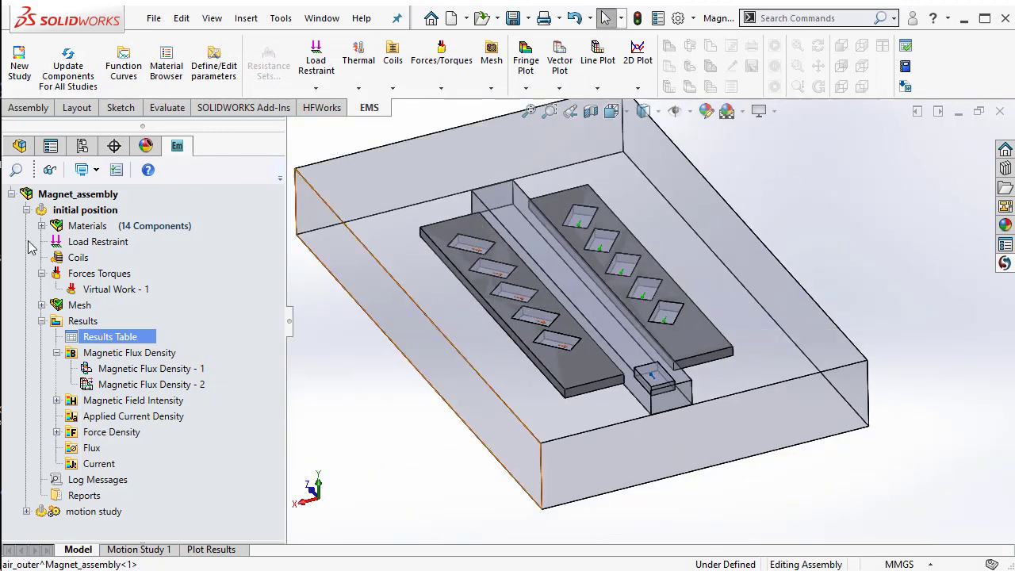
left_click(26, 211)
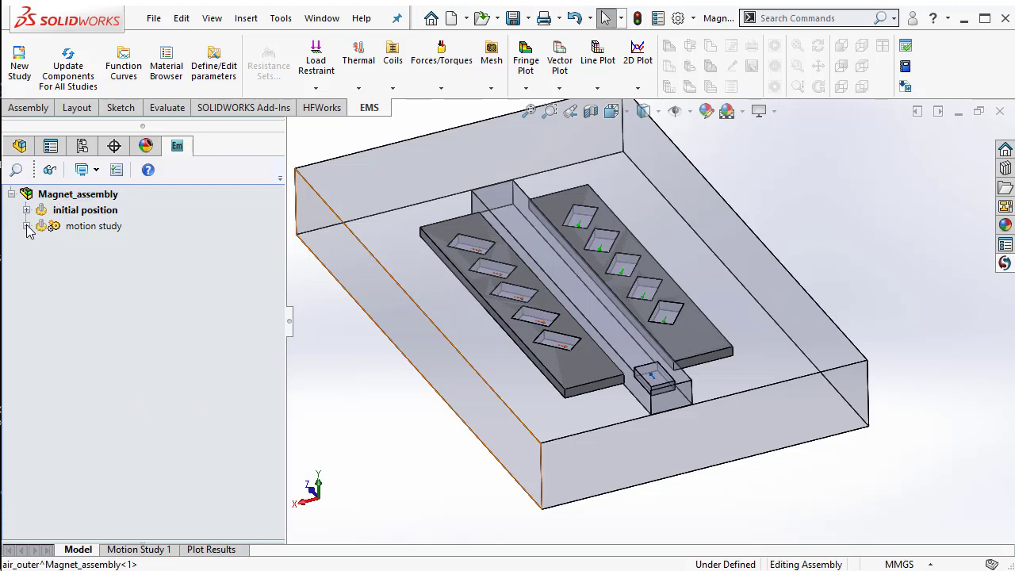
left_click(70, 227)
Check the motion study couples to Motion Study 1, with magnet-1 moving inside BAND.
right_click(70, 227)
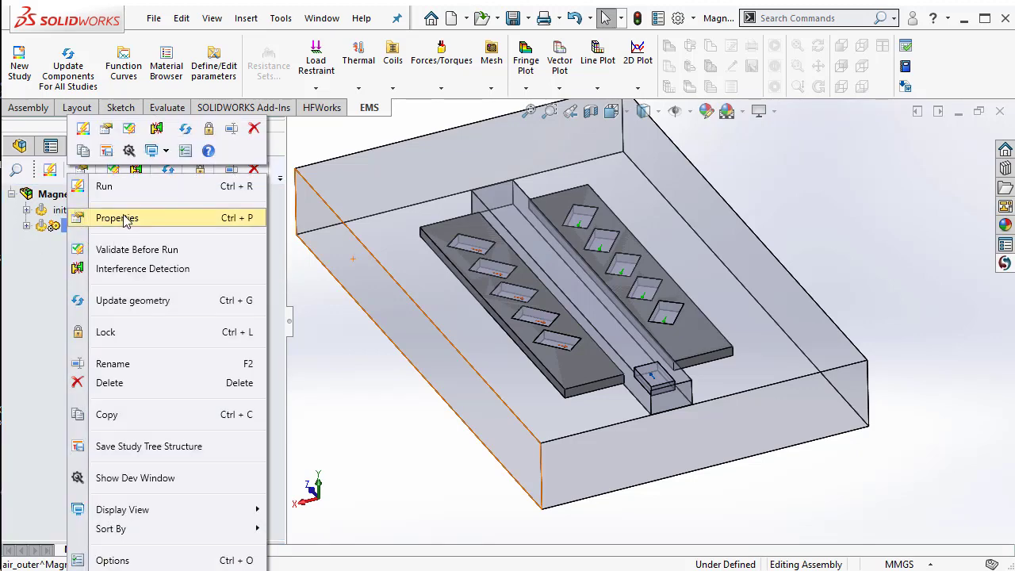
left_click(123, 218)
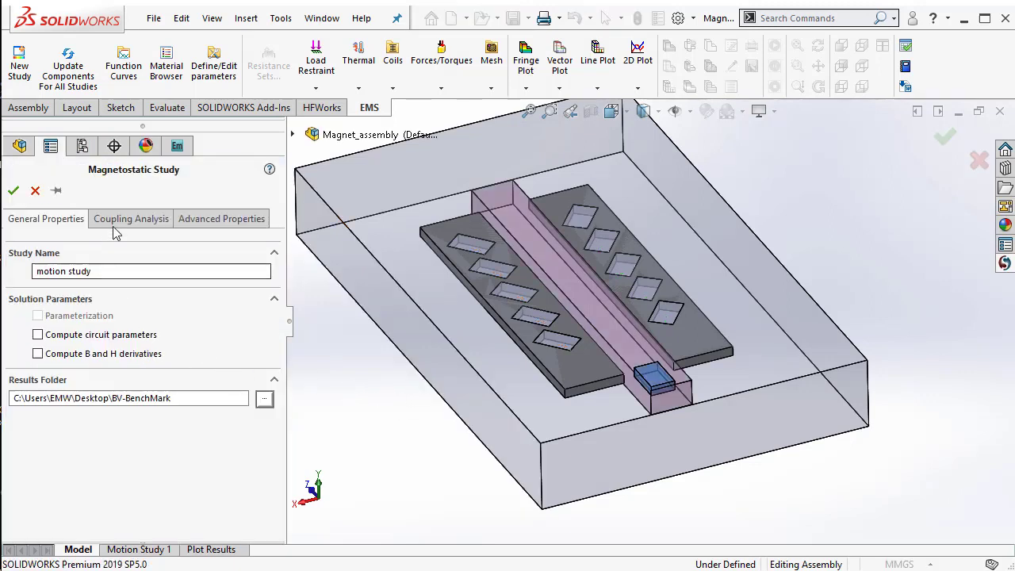
left_click(113, 221)
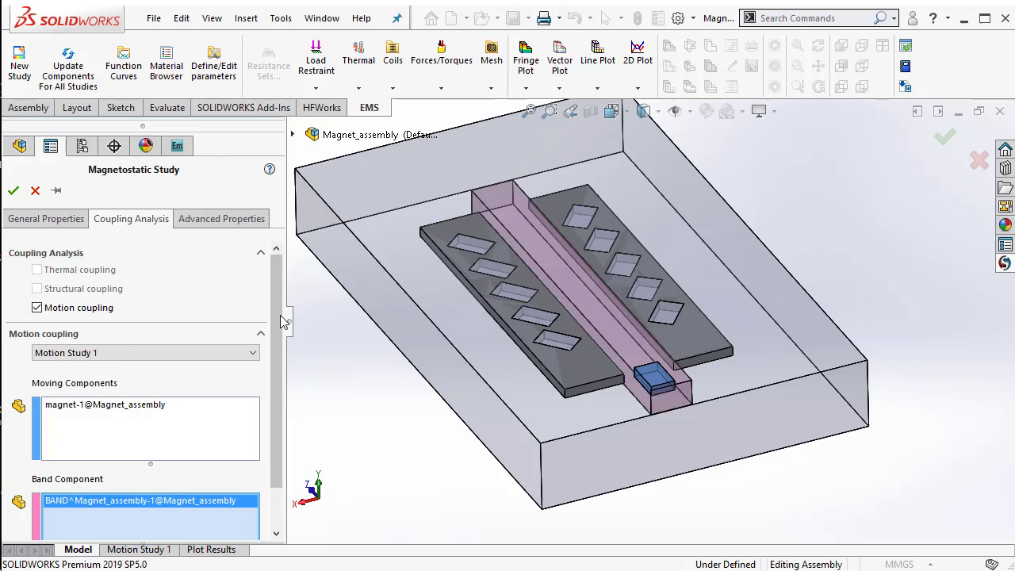
scroll(276, 372, "down", 2)
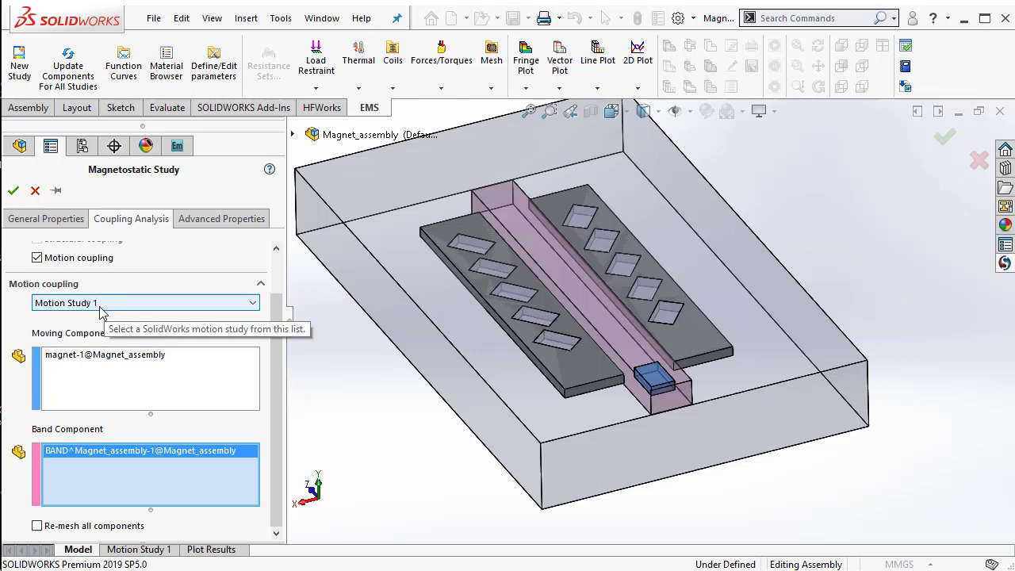
left_click(90, 363)
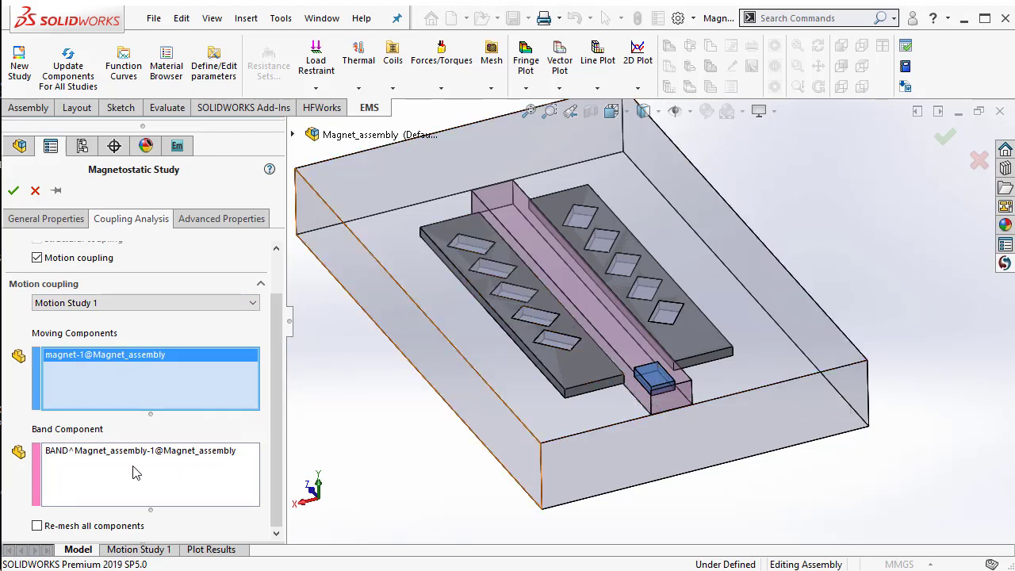
left_click(90, 452)
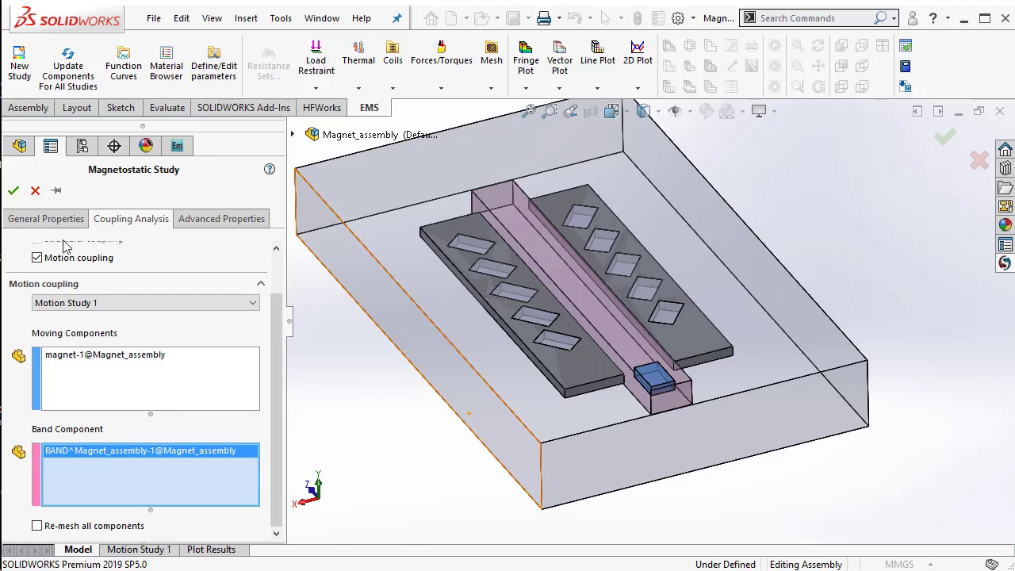
Expand the motion study, inspect the N4212 magnet and air materials, then select Virtual Work - 1.
left_click(34, 191)
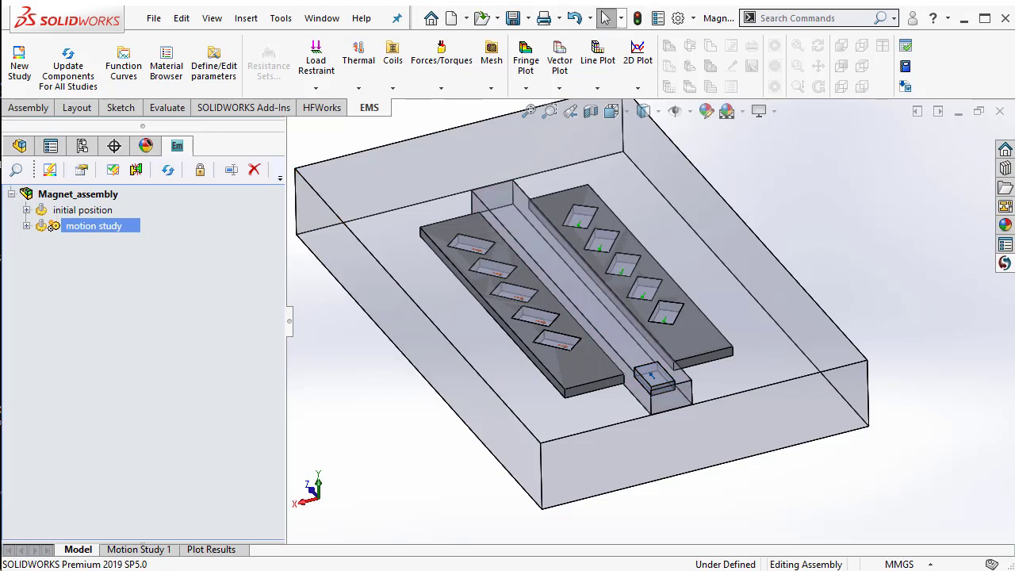
left_click(26, 226)
left_click(133, 354)
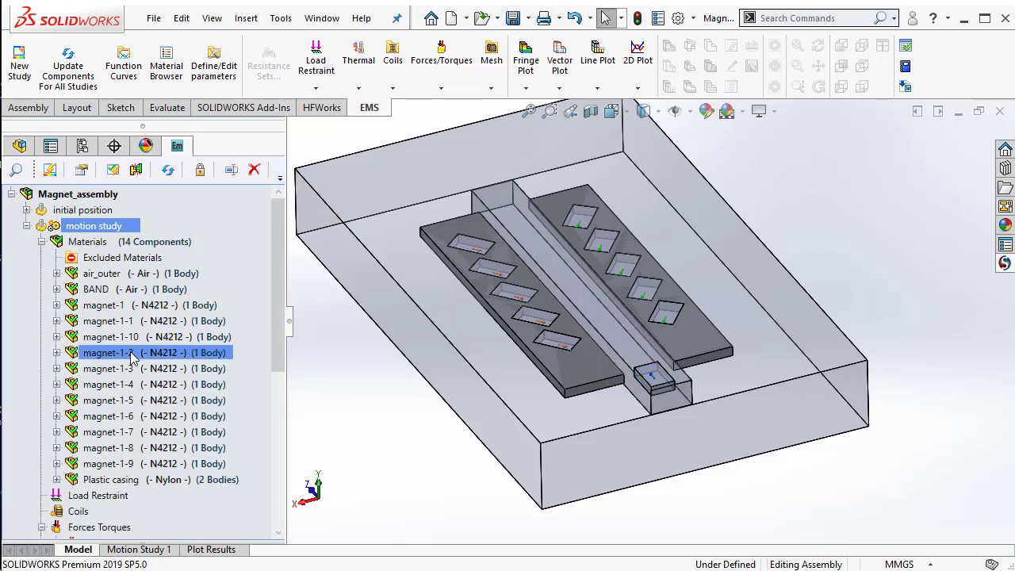
mouse_move(132, 357)
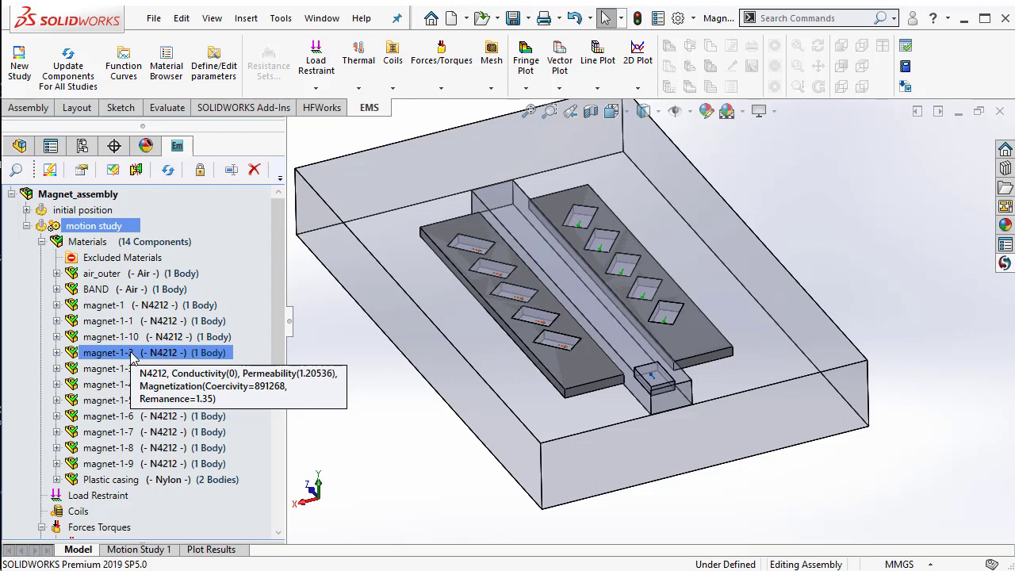
left_click(132, 276)
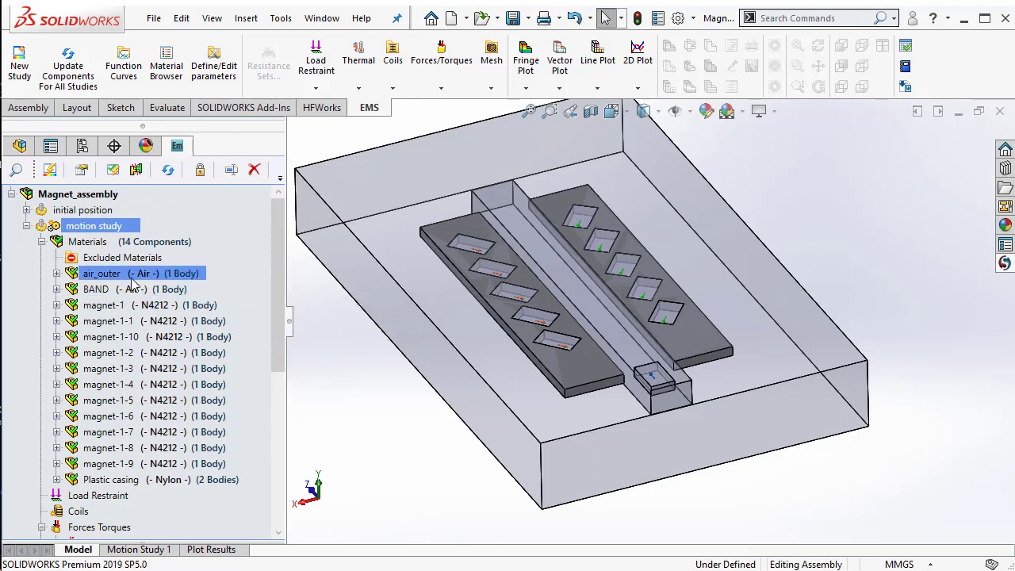
left_click(42, 242)
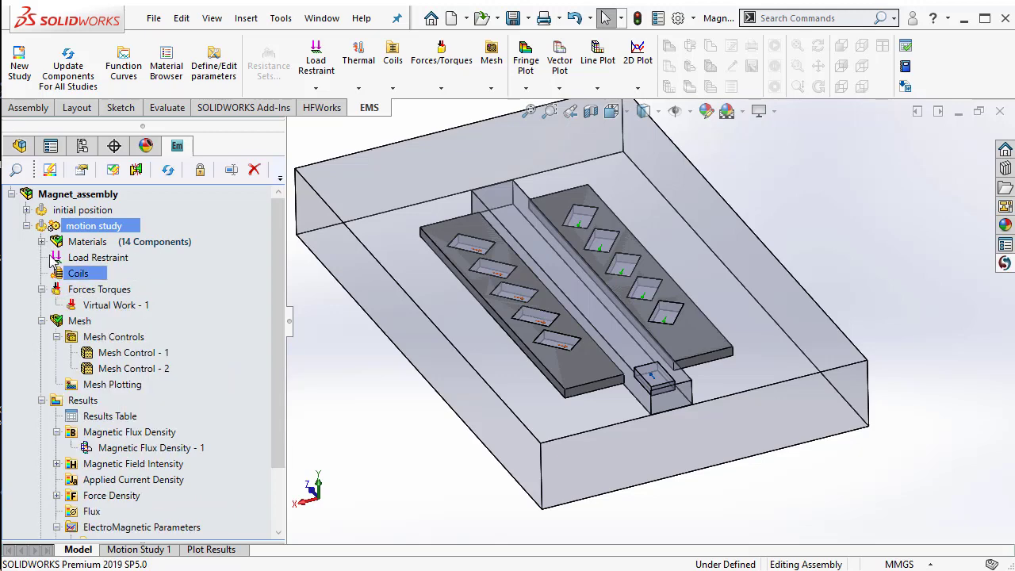
scroll(611, 333, "down", 3)
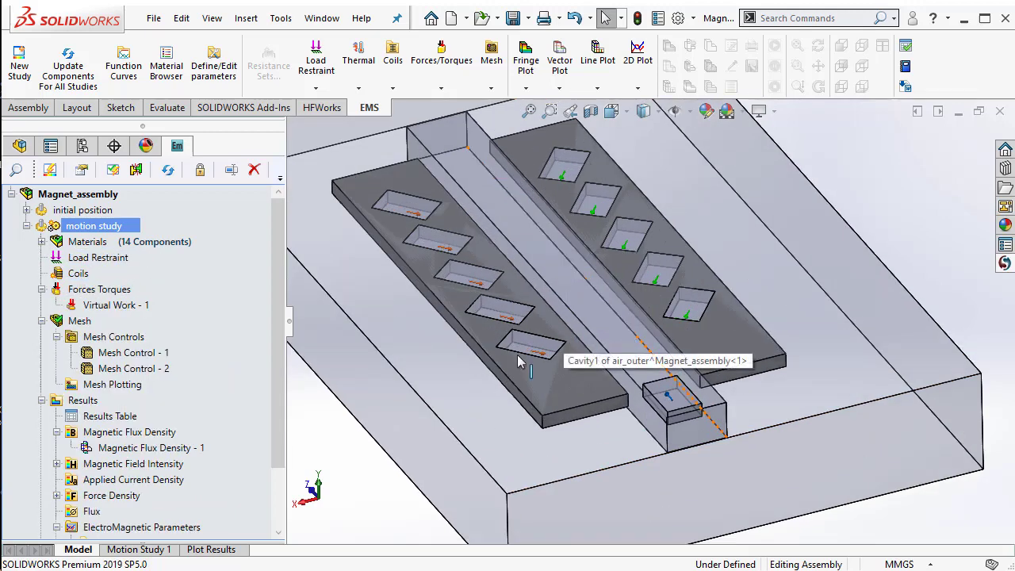
left_click(147, 308)
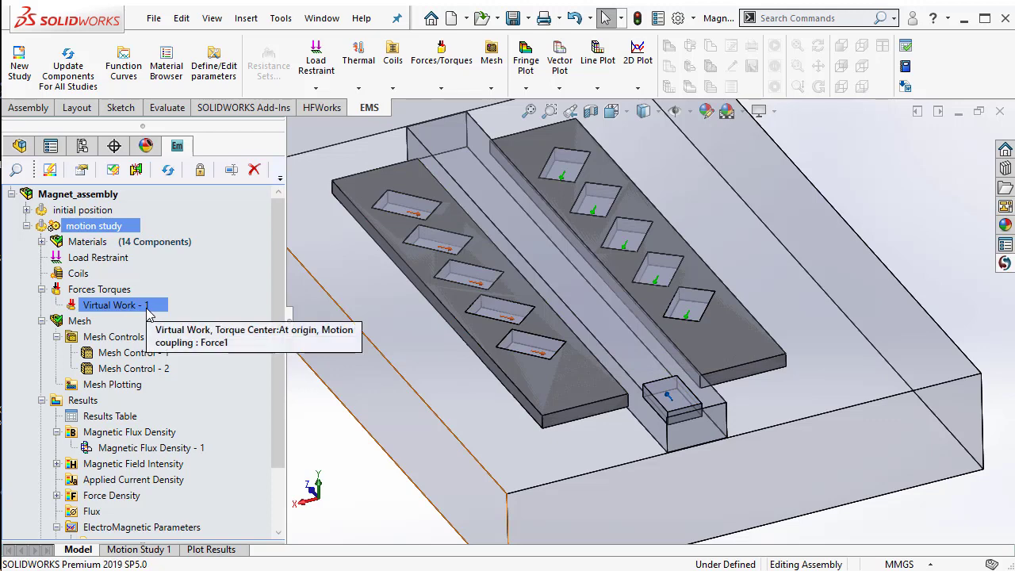
Review Virtual Work - 1 acting on magnet-1 coupled to Force1, then cancel unchanged.
right_click(147, 310)
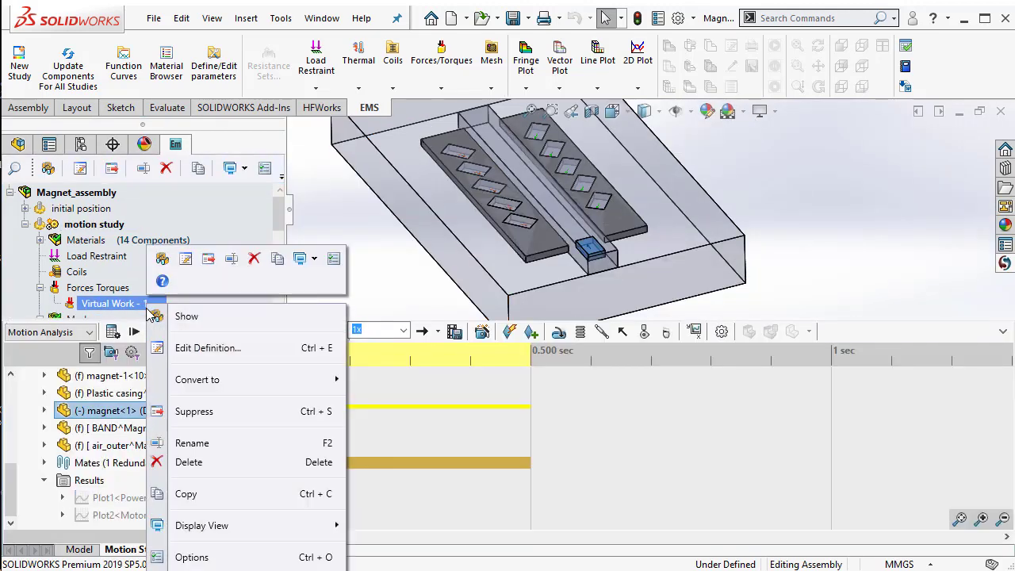
left_click(208, 348)
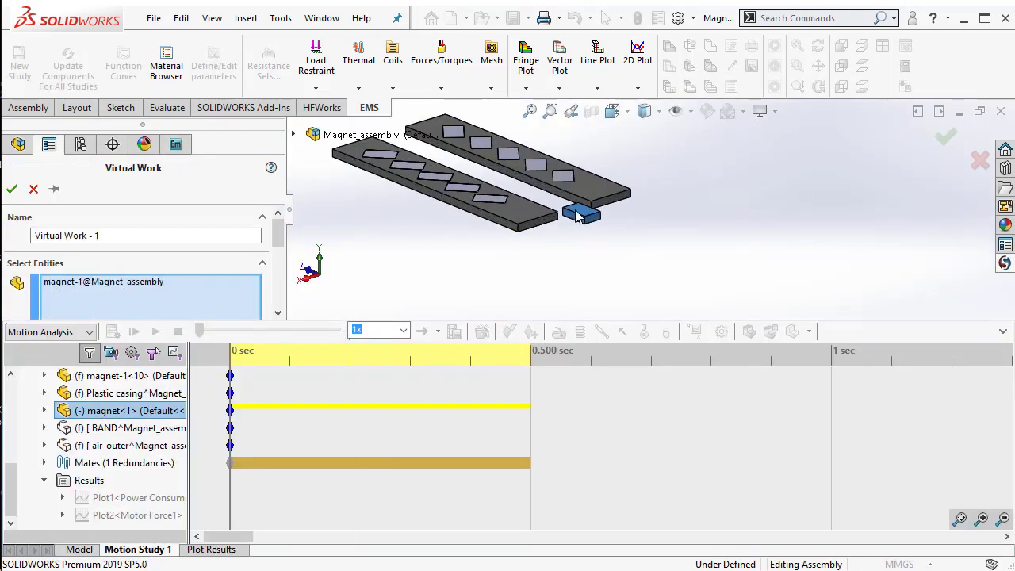
scroll(577, 218, "down", 3)
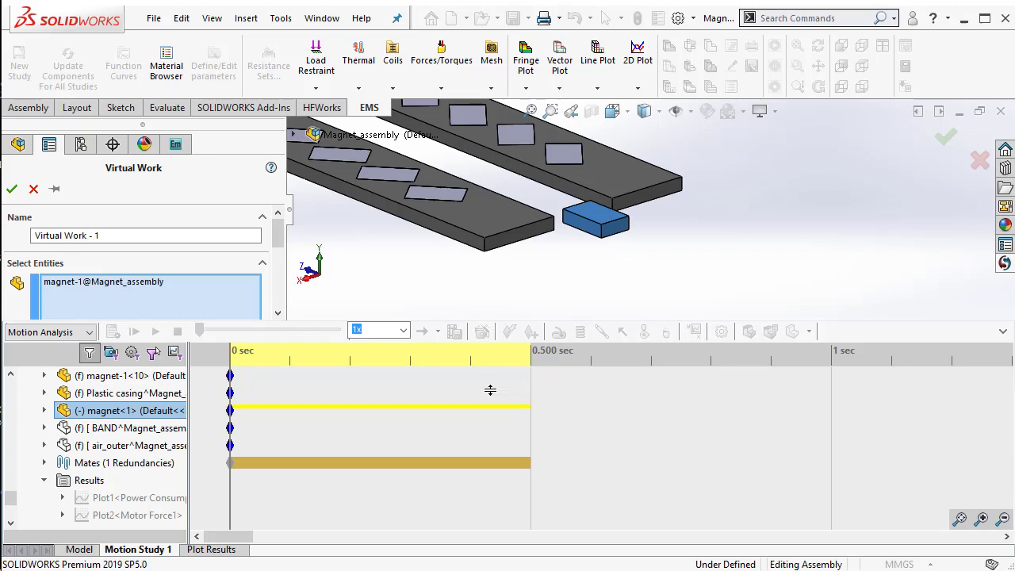
left_click_drag(490, 390, 490, 392)
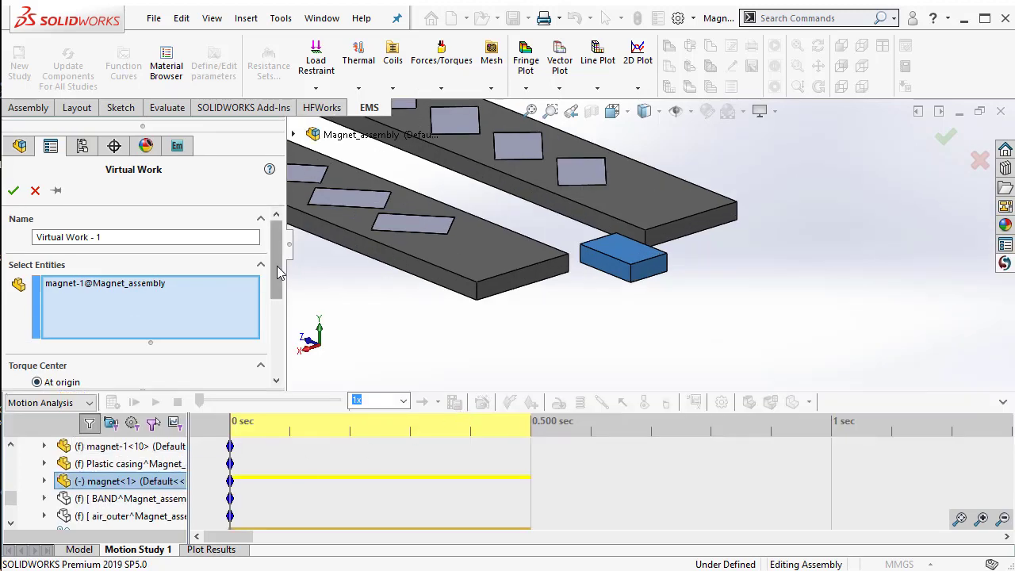
scroll(278, 272, "down", 3)
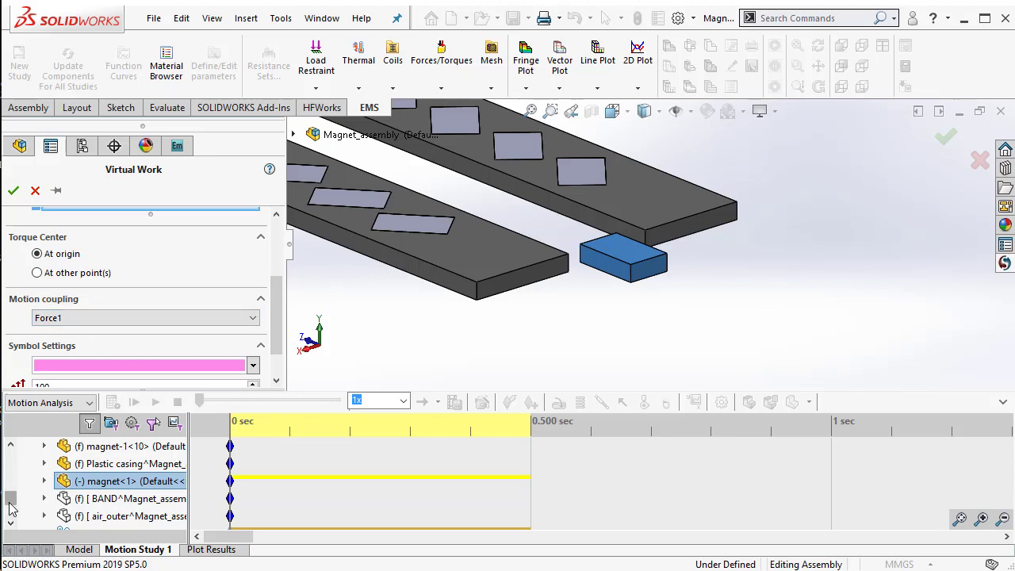
scroll(11, 507, "up", 5)
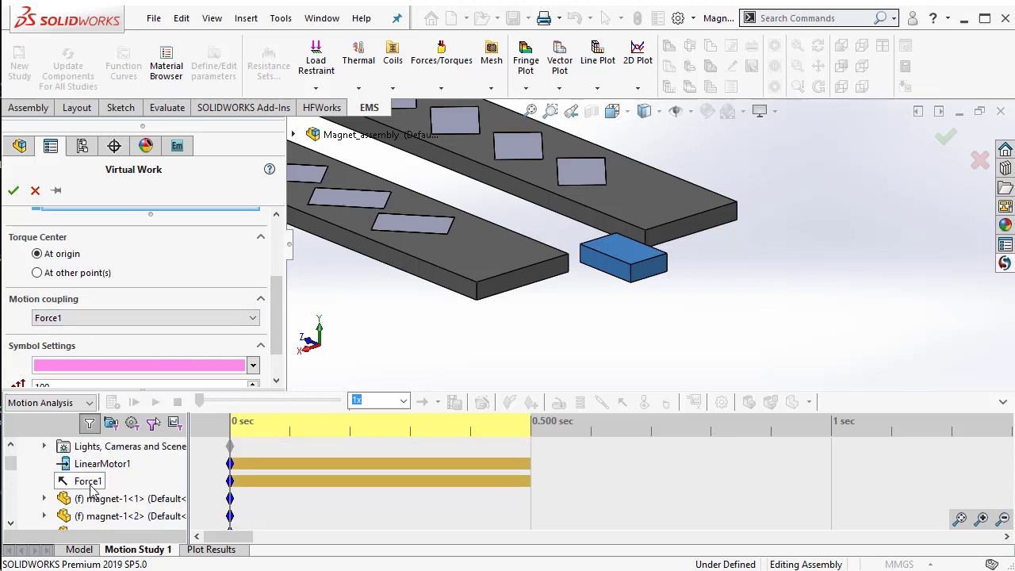
left_click(34, 196)
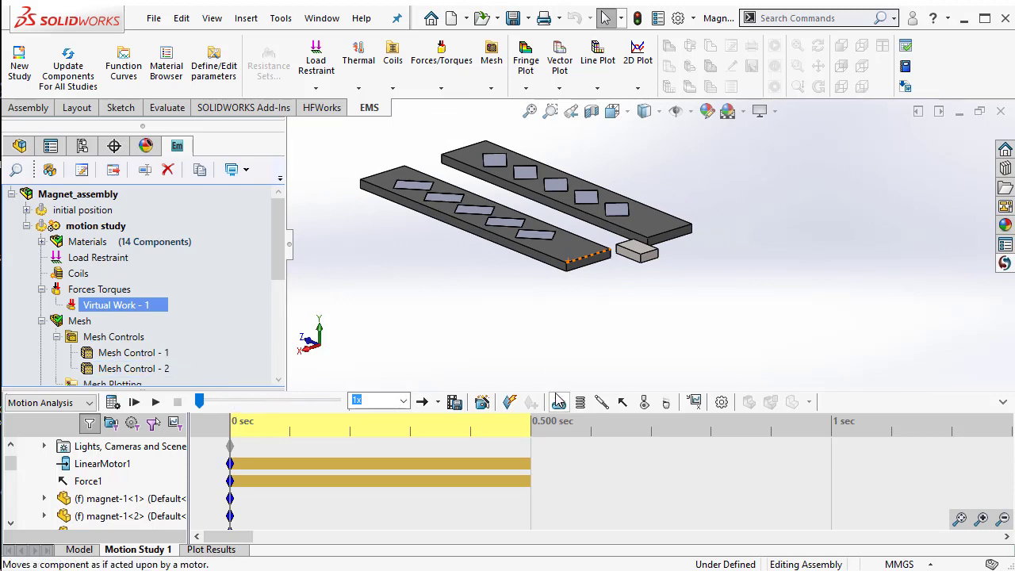
Enlarge the MotionManager timeline so LinearMotor1 and Force1 are listed.
left_click_drag(552, 392, 546, 310)
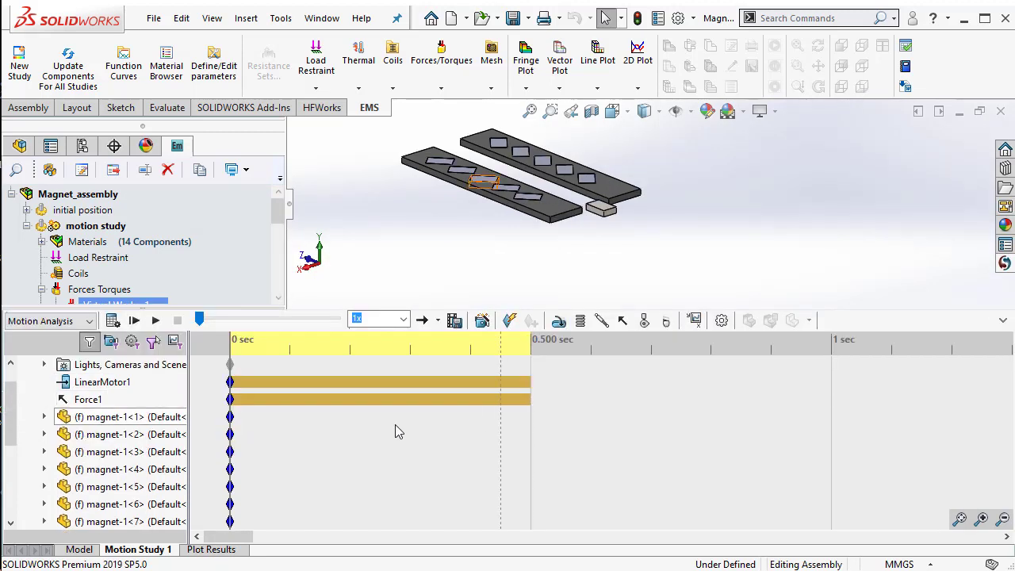
scroll(16, 408, "up", 1)
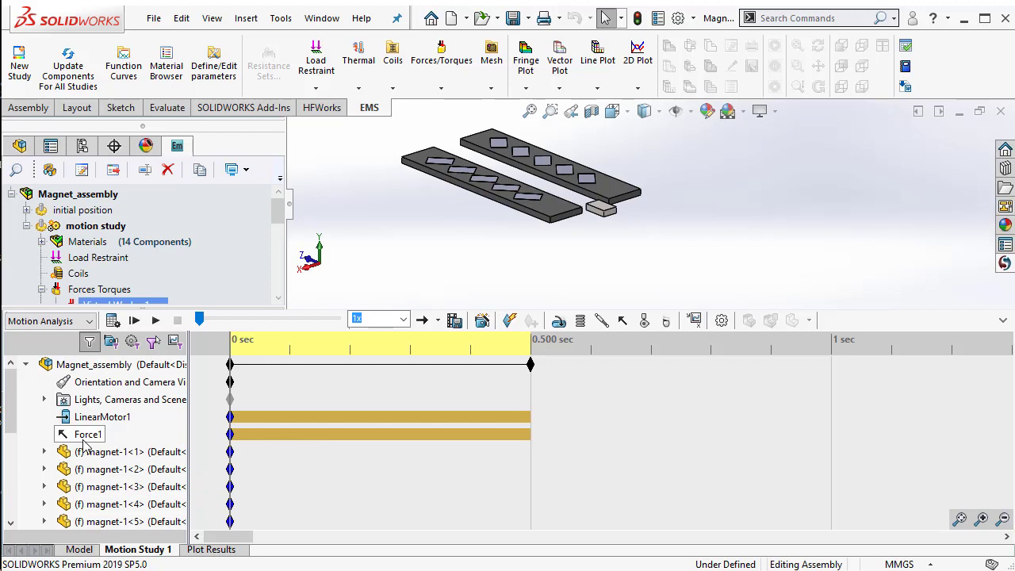
middle_click_drag(465, 219, 531, 131)
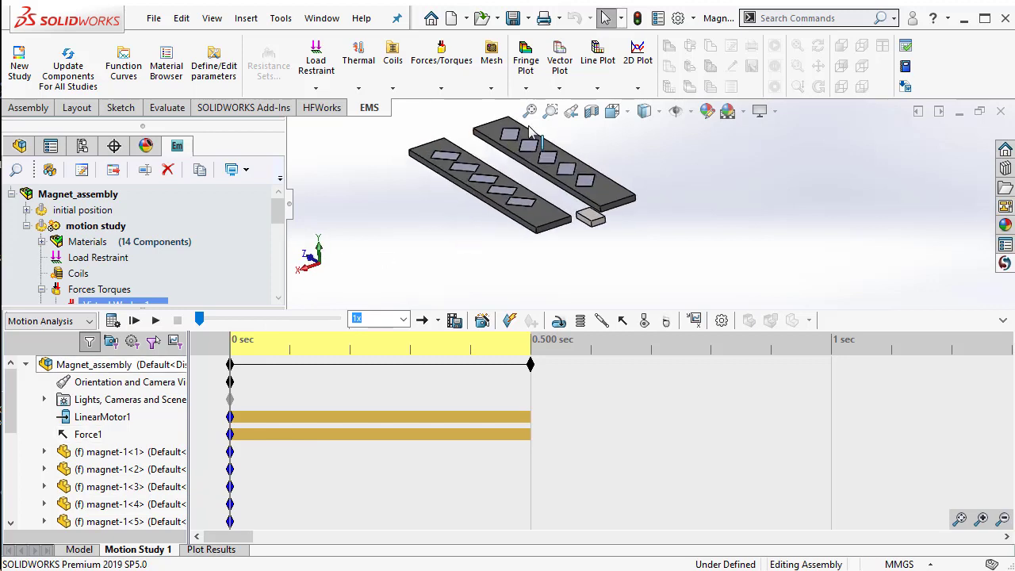
scroll(532, 131, "down", 3)
Review LinearMotor1's definition and faces on magnet-1, then cancel without changes.
right_click(101, 425)
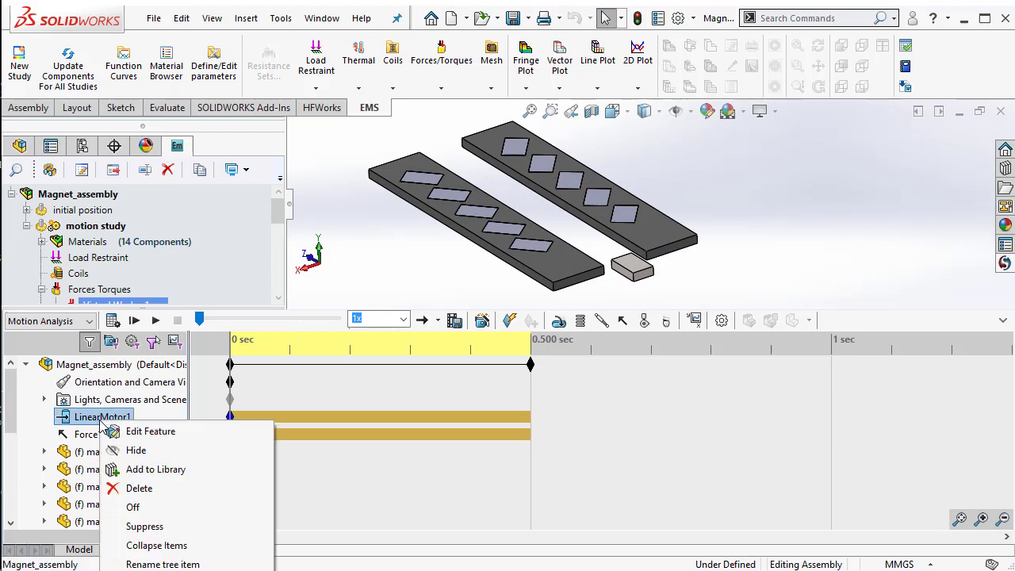
left_click(154, 430)
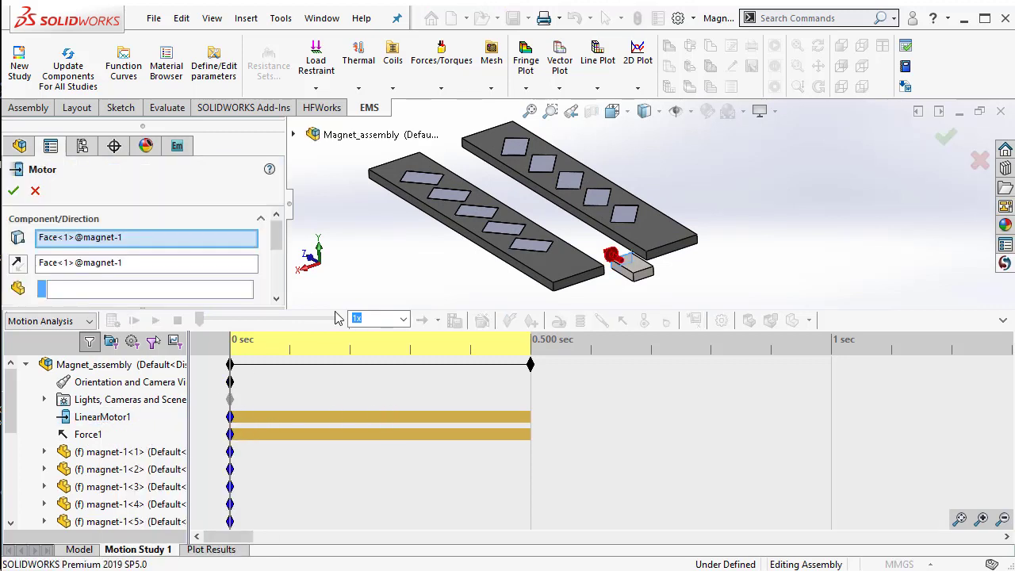
scroll(615, 264, "down", 3)
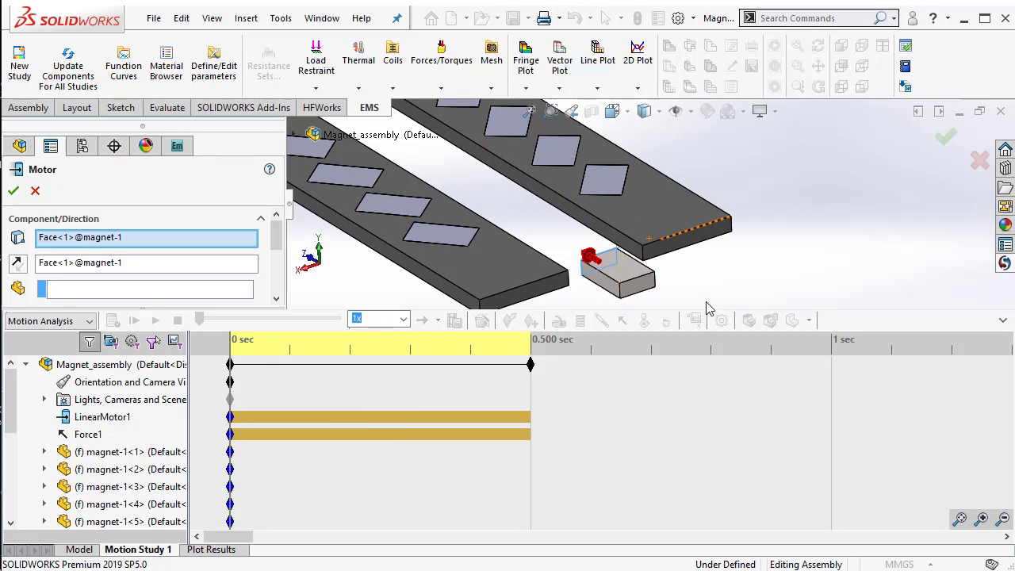
left_click(35, 190)
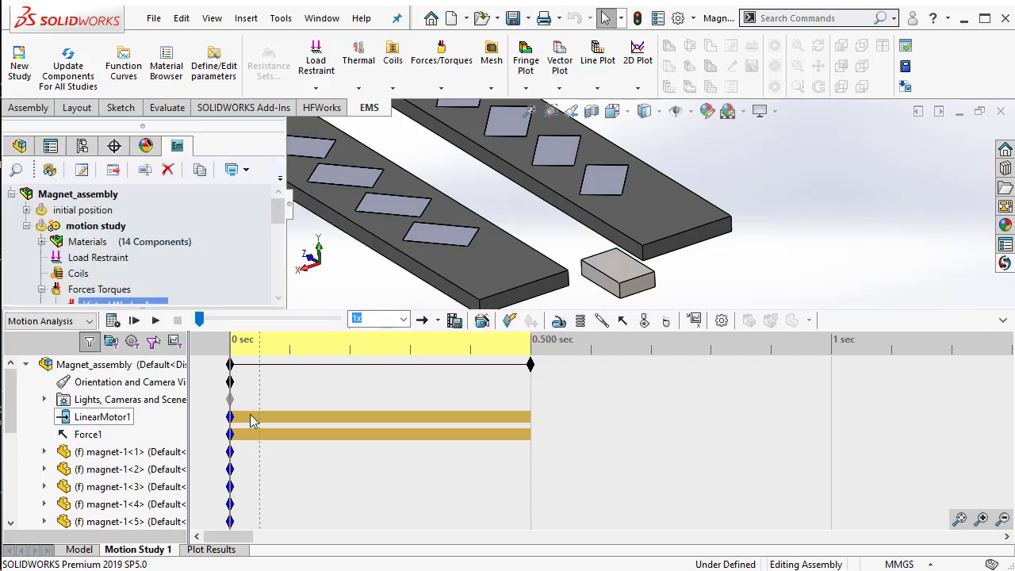
right_click(78, 438)
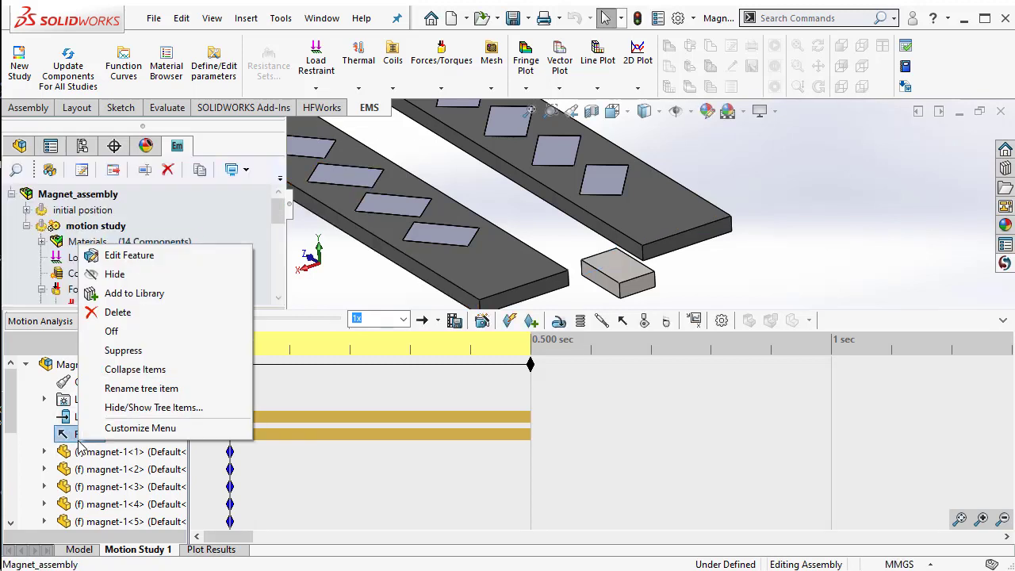
left_click(124, 257)
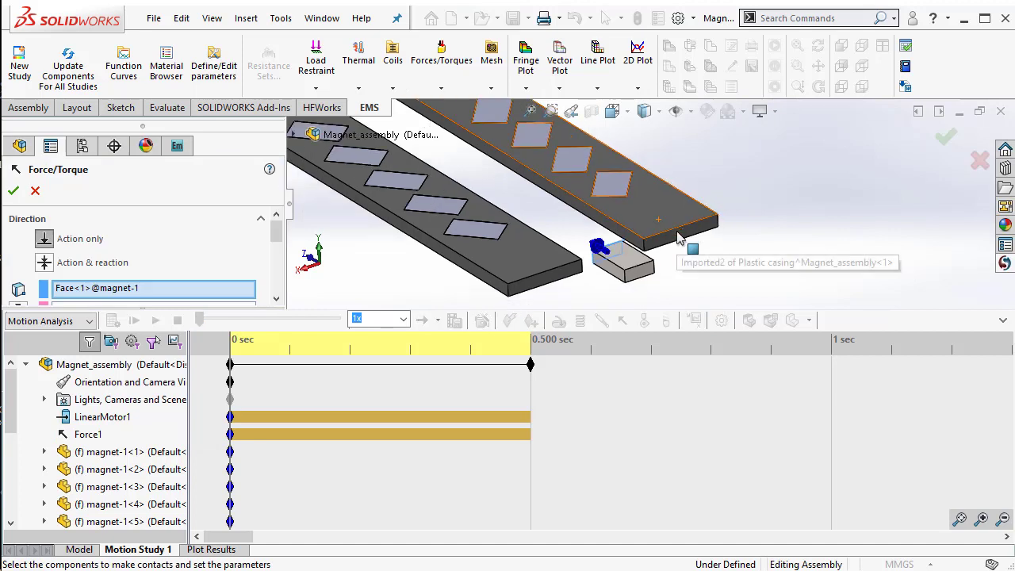
left_click_drag(276, 232, 276, 267)
scroll(280, 252, "down", 1)
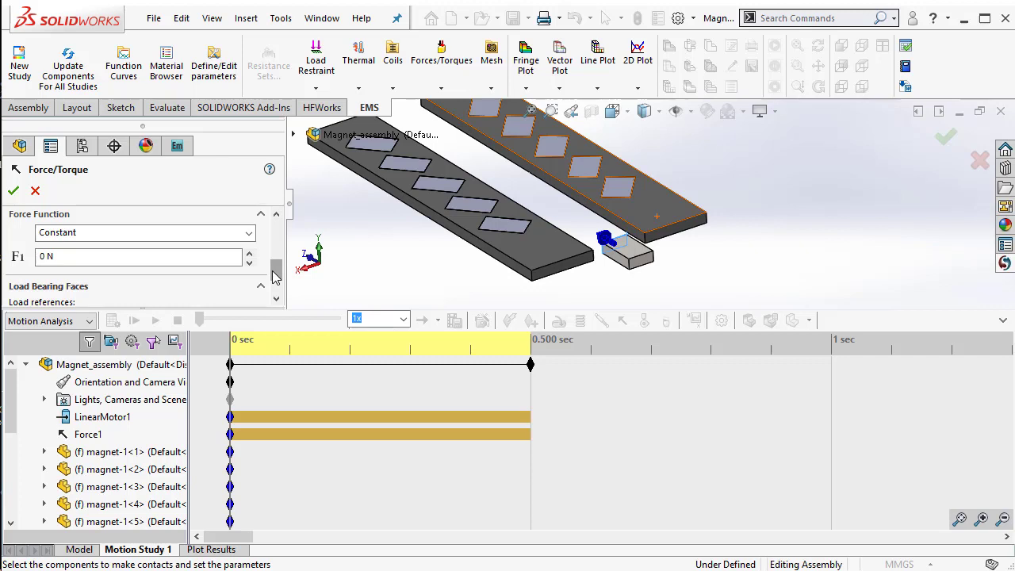
left_click(35, 191)
Switch to the Model tab and display the Magnetic Flux Density - 1 plot from Results.
left_click(87, 551)
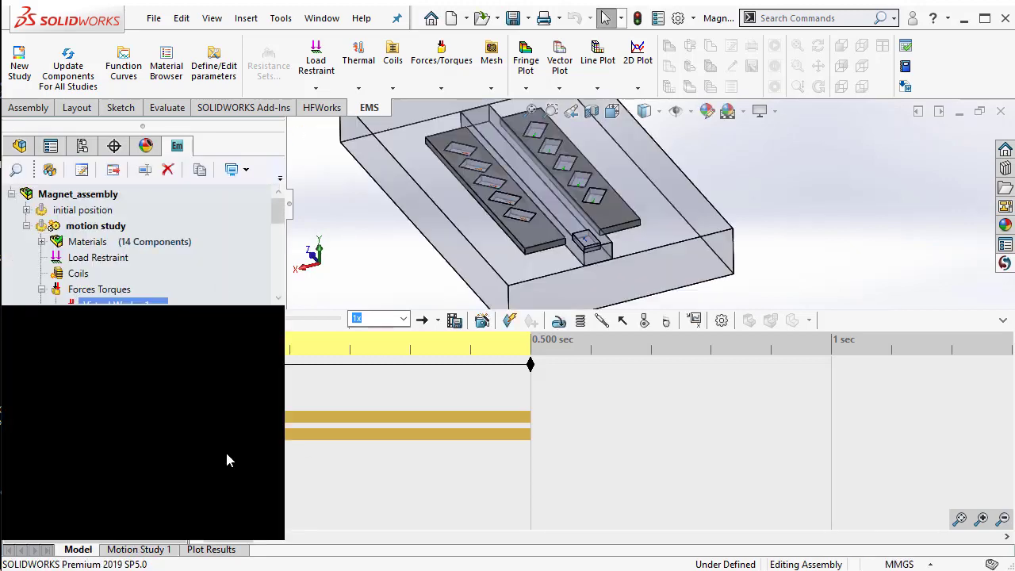
scroll(426, 373, "up", 5)
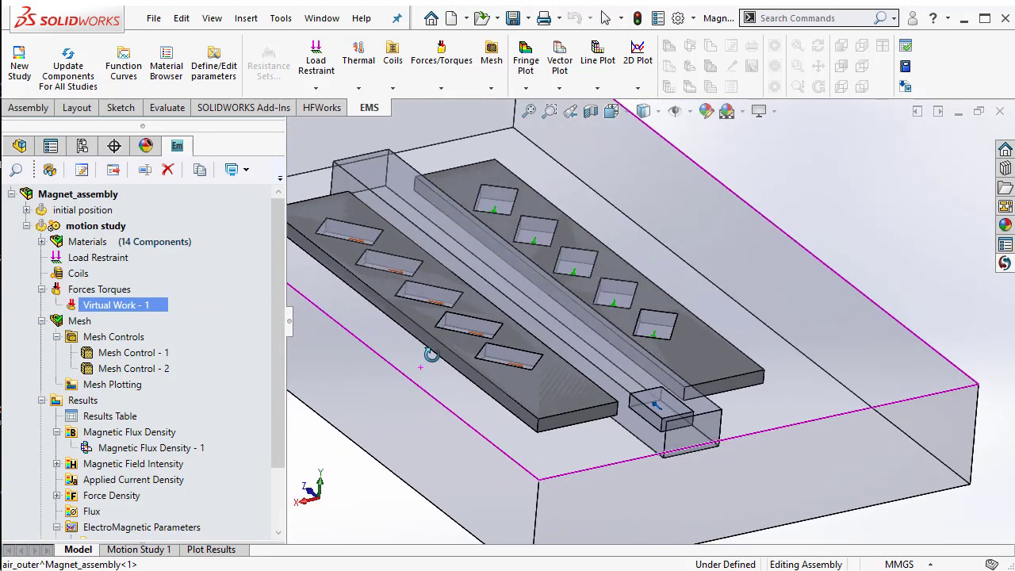
middle_click_drag(426, 374, 381, 392)
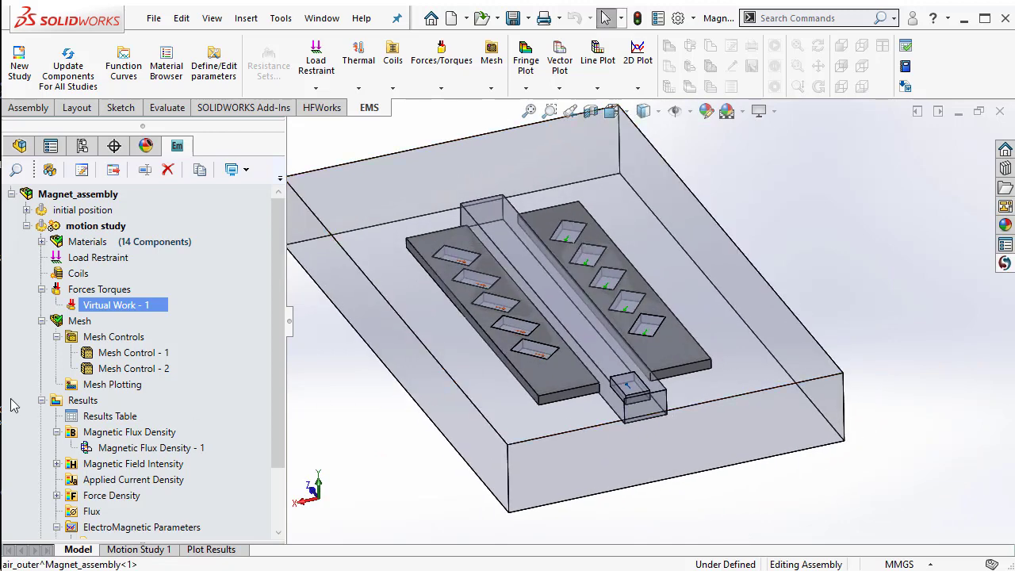
left_click(56, 336)
left_click(158, 448)
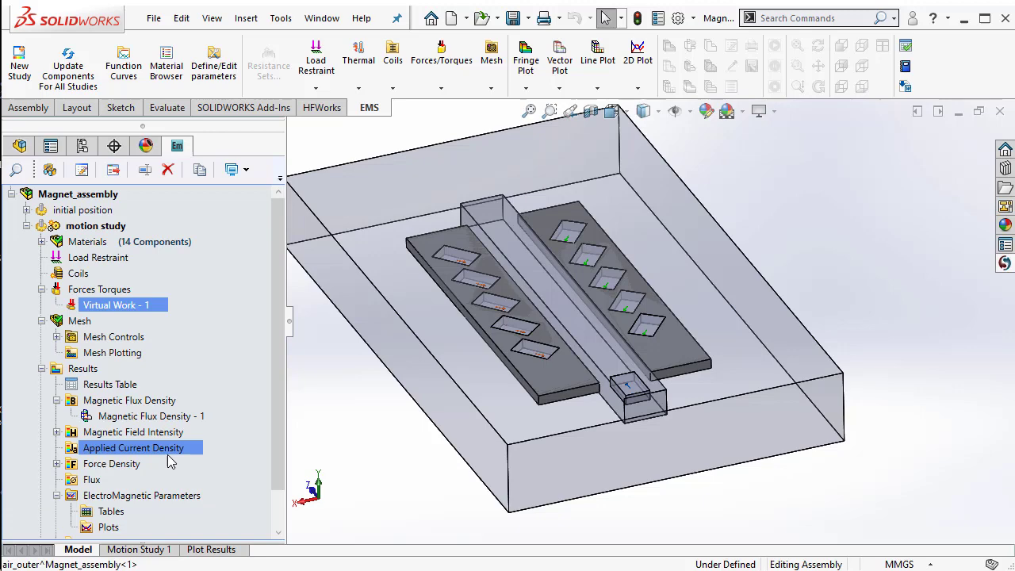
mouse_move(489, 447)
middle_mouse_down()
mouse_move(476, 431)
mouse_move(486, 448)
middle_mouse_up()
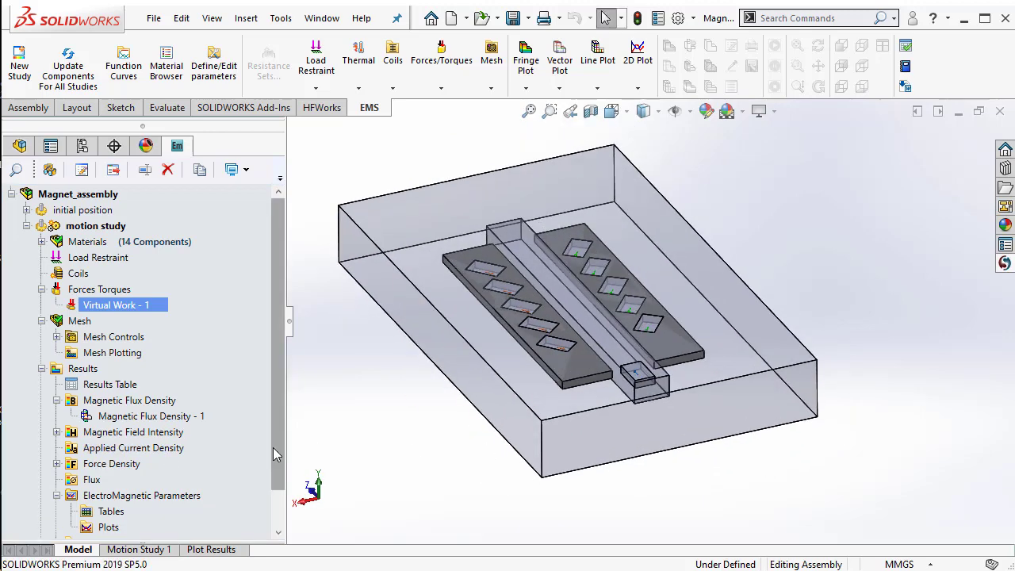
left_click(142, 430)
left_click(144, 419)
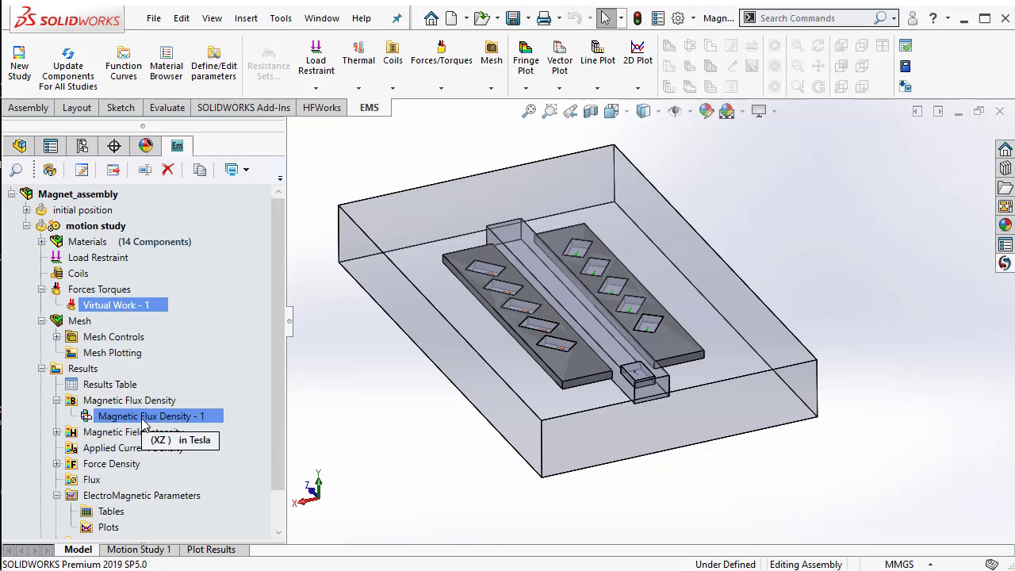
double_click(145, 417)
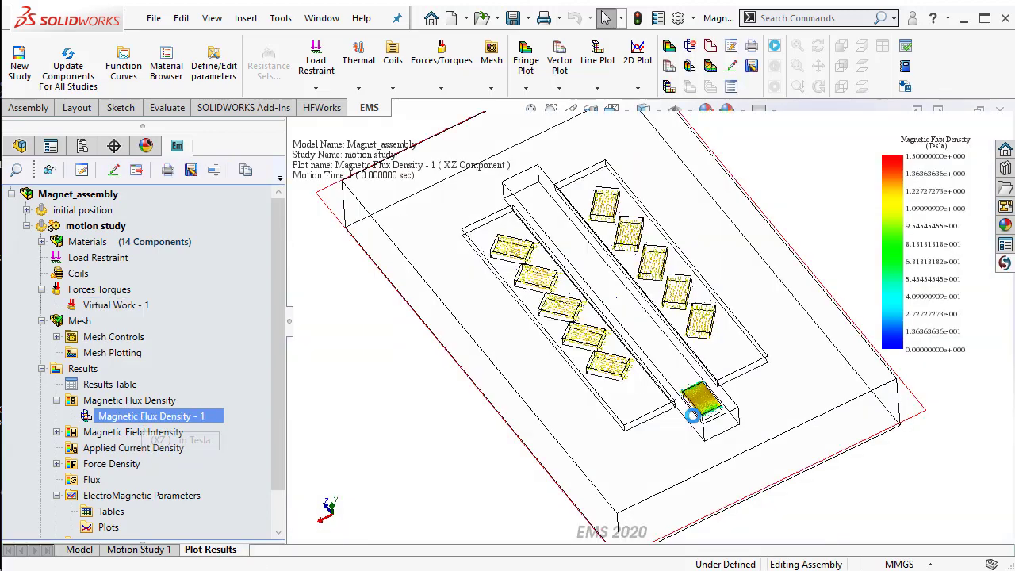
Widen the plot's colour legend and orbit to a flatter side view.
scroll(821, 482, "down", 3)
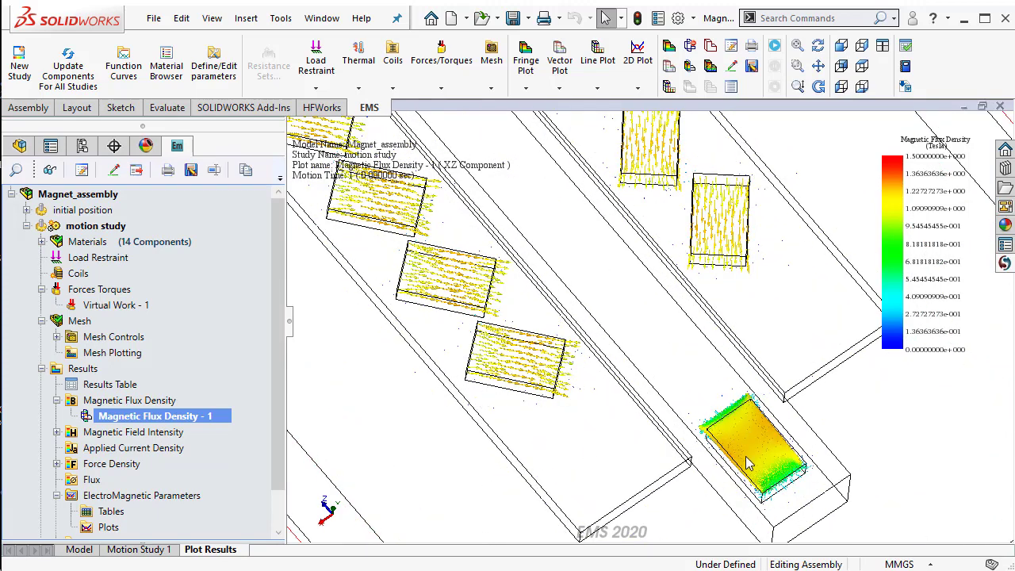
scroll(748, 464, "up", 2)
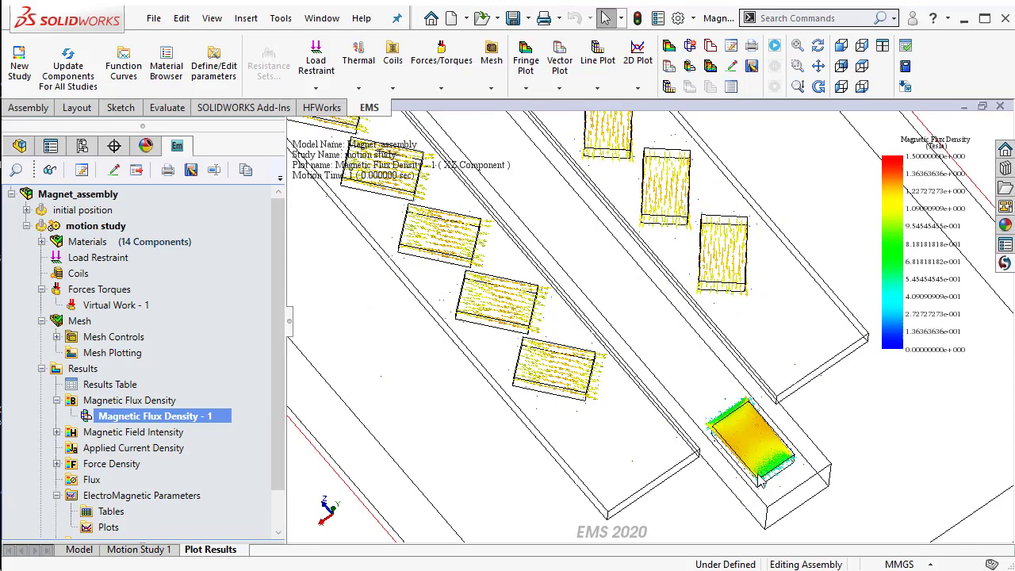
left_click_drag(883, 271, 831, 271)
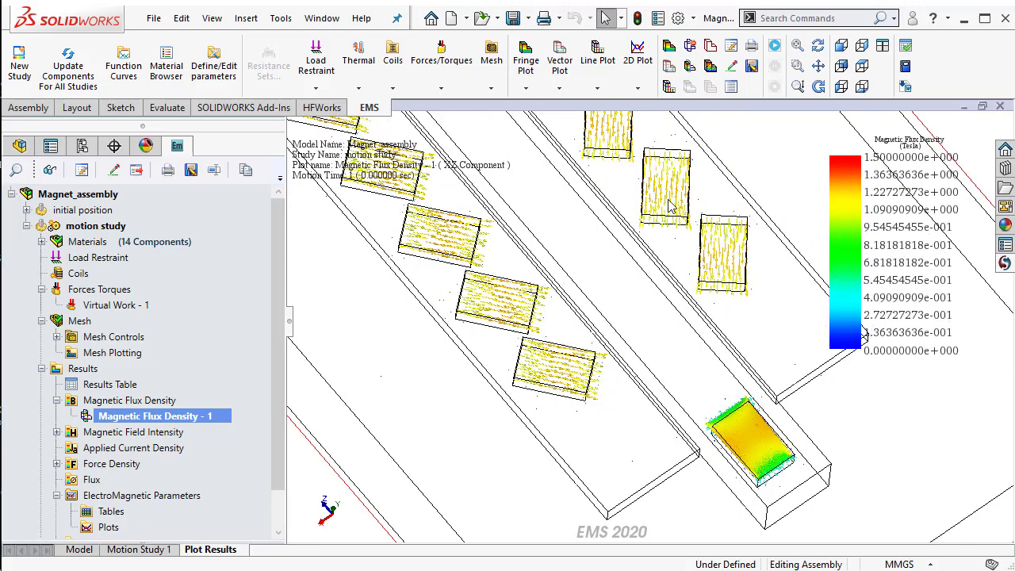
scroll(750, 432, "up", 1)
scroll(749, 432, "up", 2)
middle_click_drag(750, 432, 716, 425)
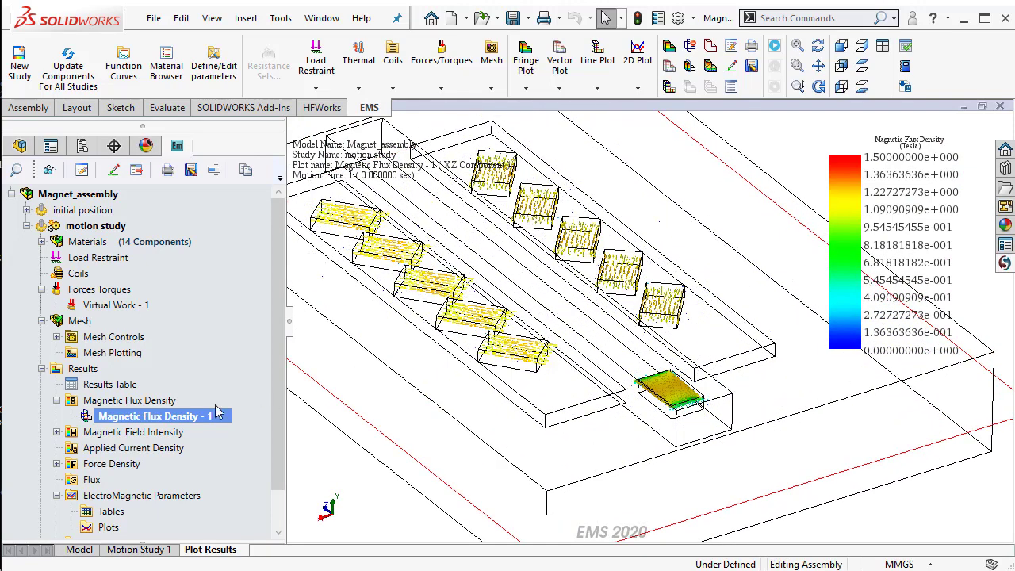
Toggle Constant Vector Size in the plot's definition, then close the PropertyManager.
right_click(192, 414)
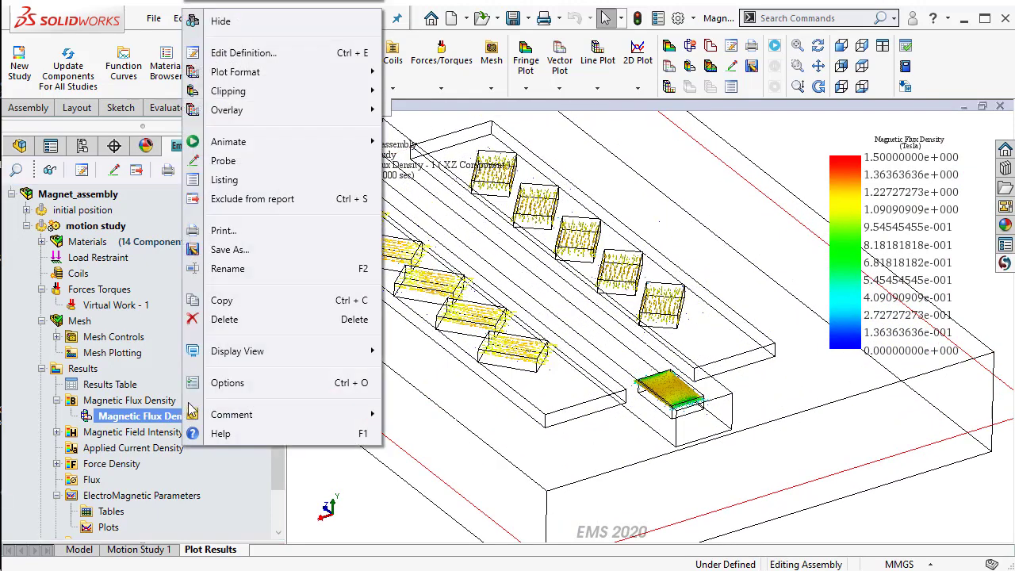
left_click(237, 53)
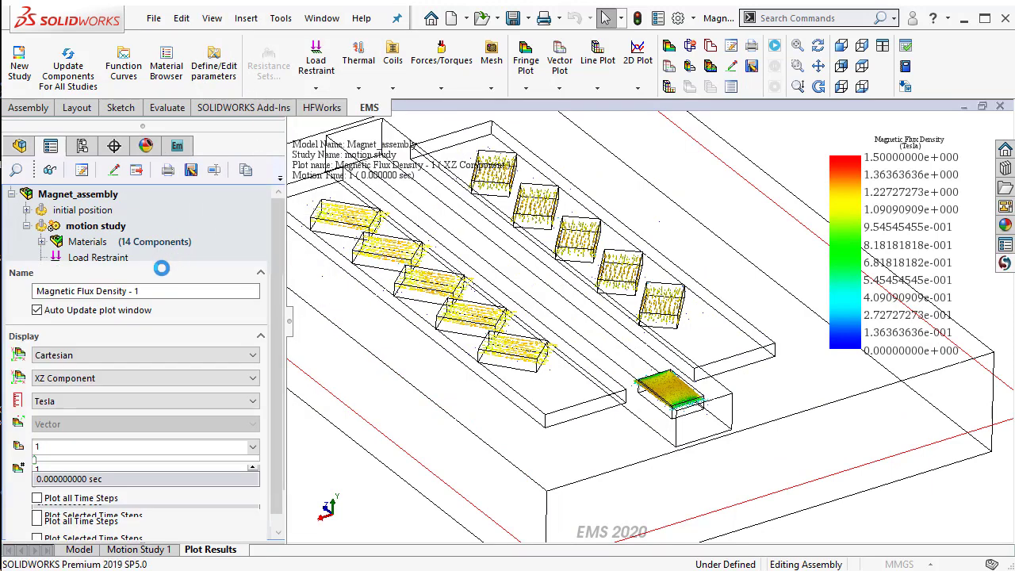
left_click(24, 219)
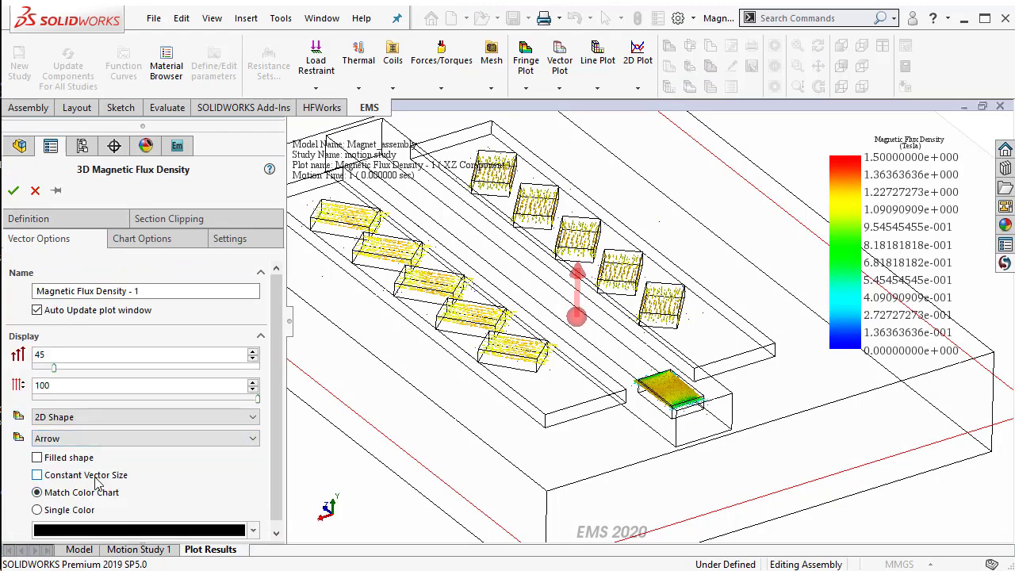
scroll(634, 381, "down", 3)
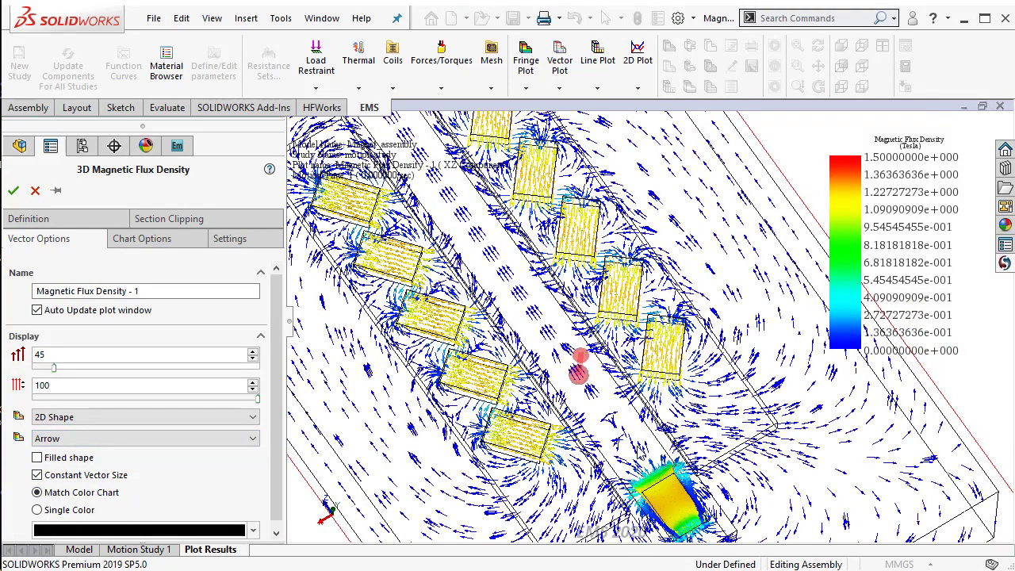
scroll(641, 453, "down", 2)
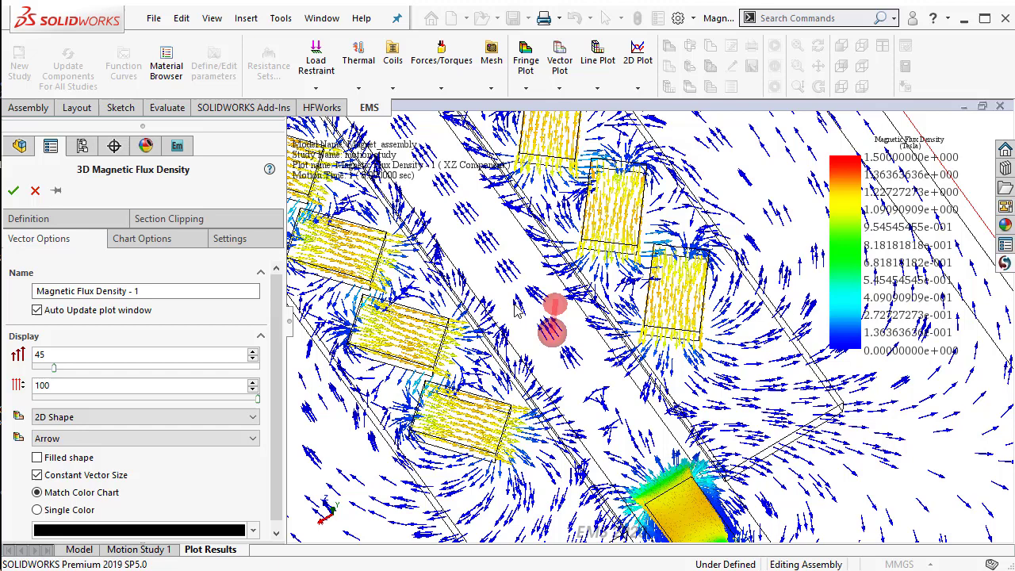
middle_click_drag(553, 331, 597, 312)
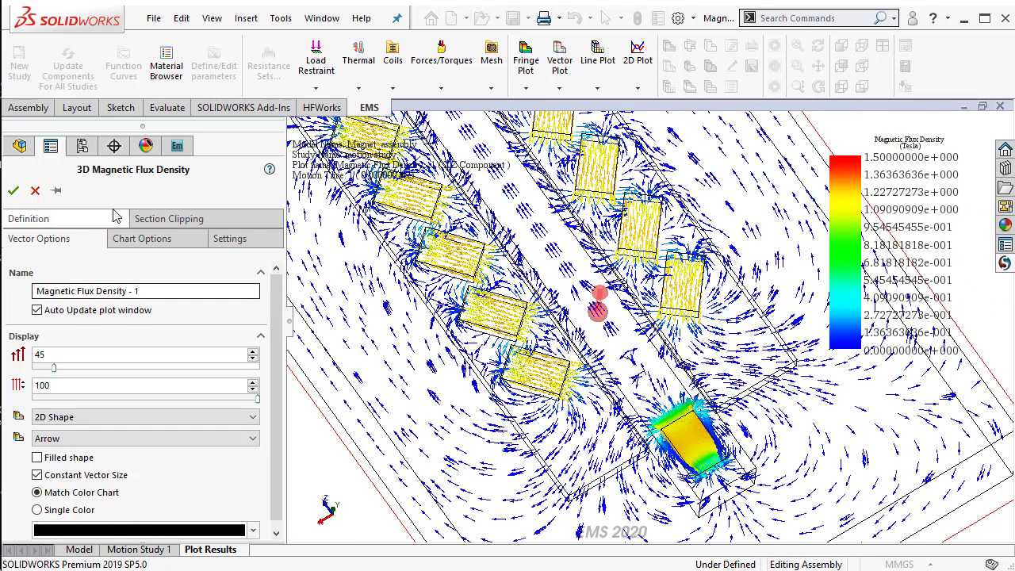
left_click(35, 190)
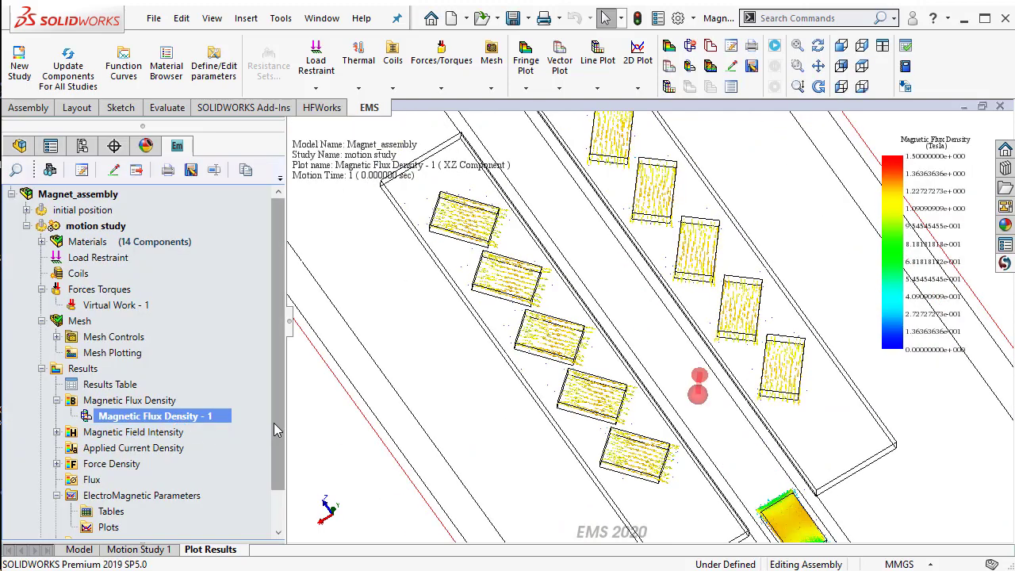
double_click(95, 386)
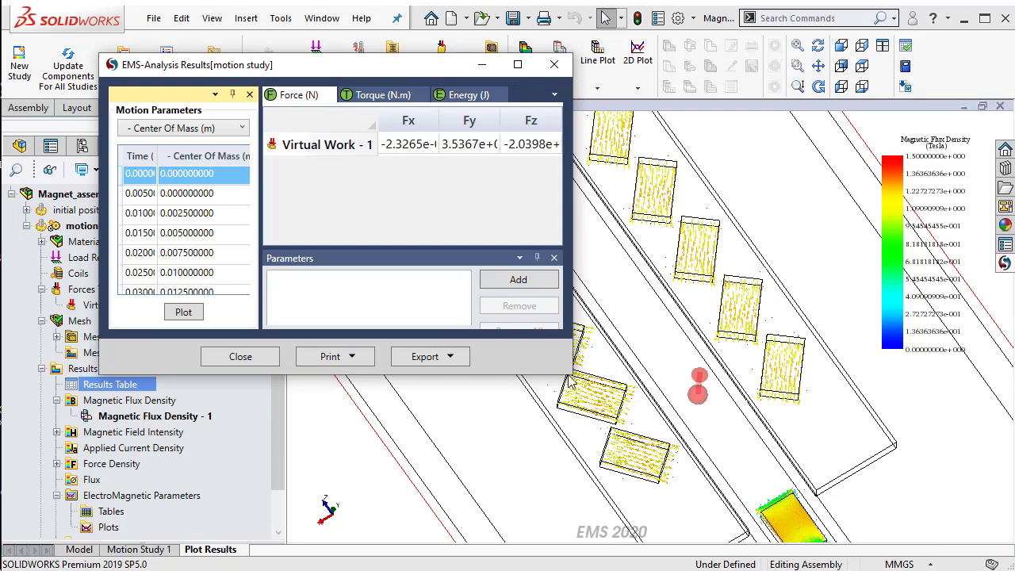
left_click_drag(571, 374, 774, 500)
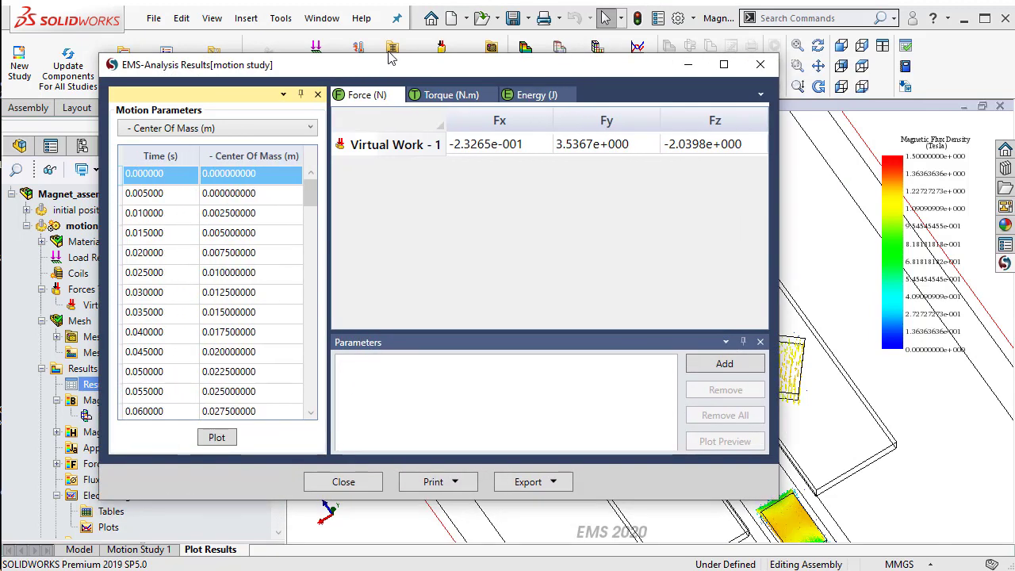
left_click_drag(398, 69, 373, 61)
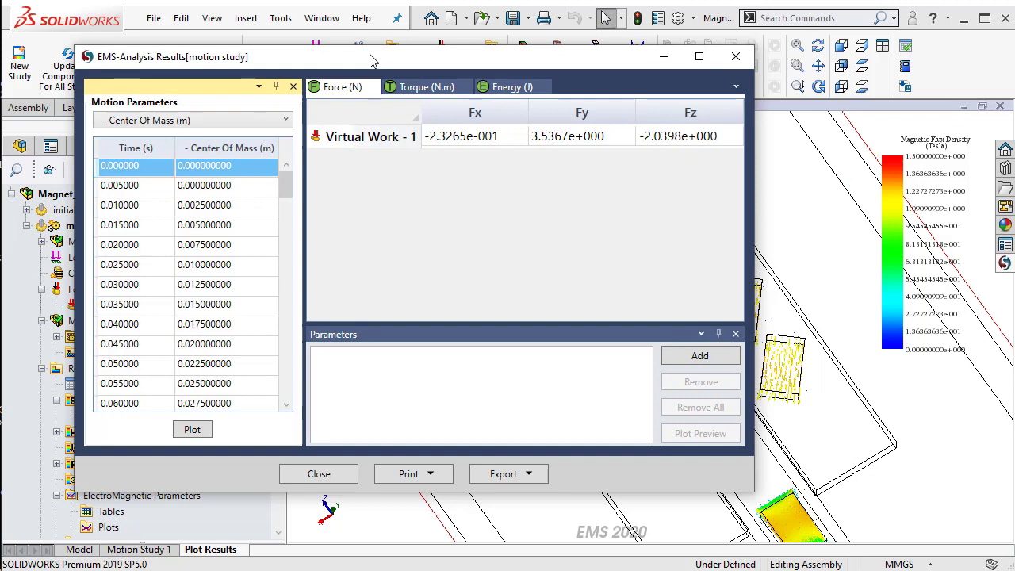
left_click(657, 142)
left_click(689, 359)
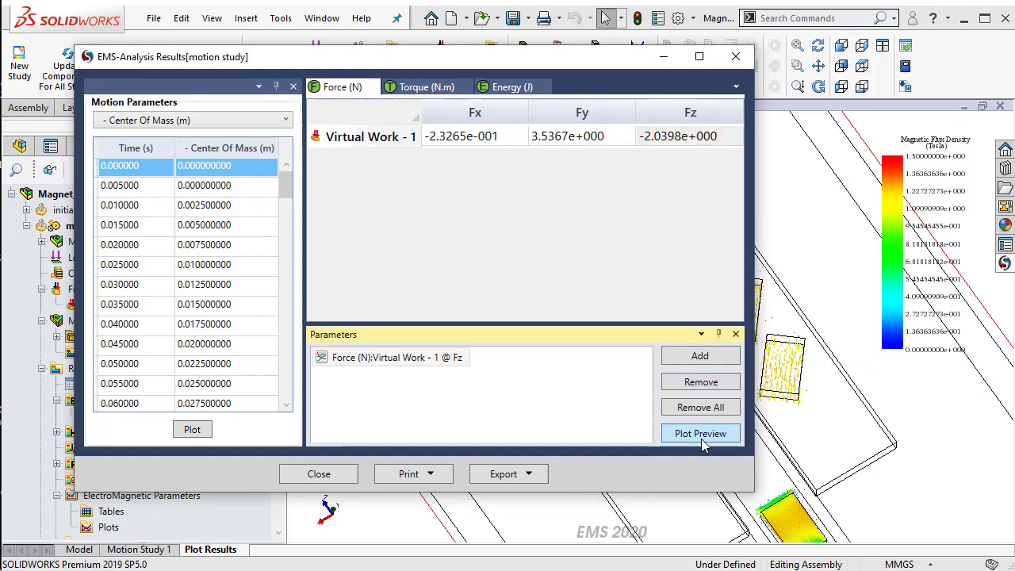
left_click(701, 434)
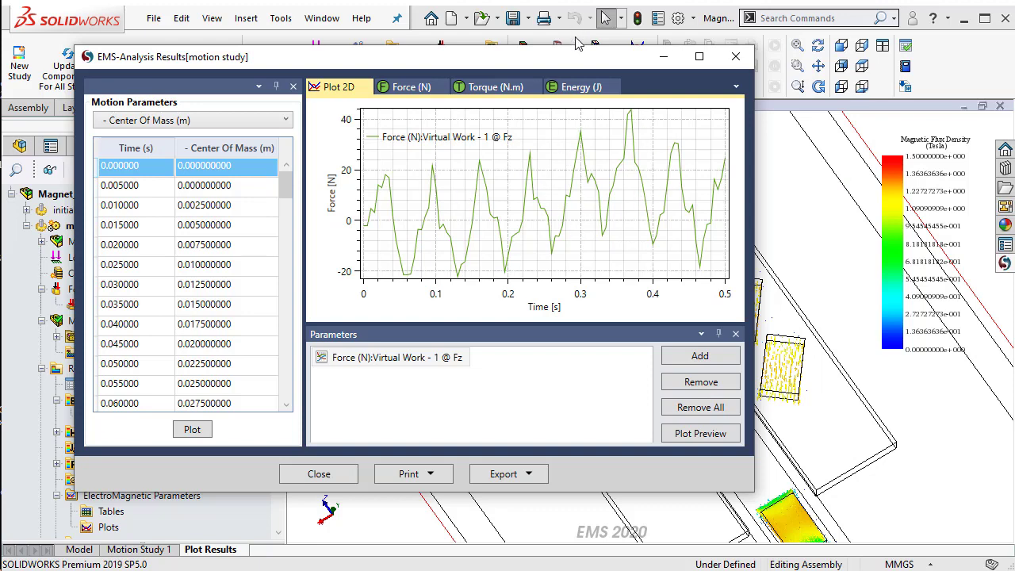
left_click_drag(578, 61, 562, 77)
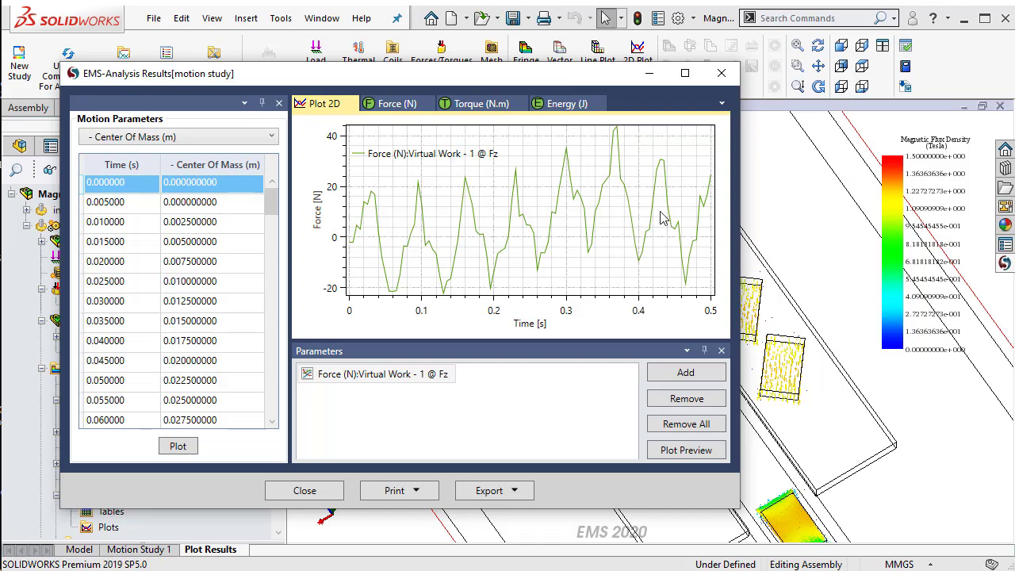
left_click(726, 76)
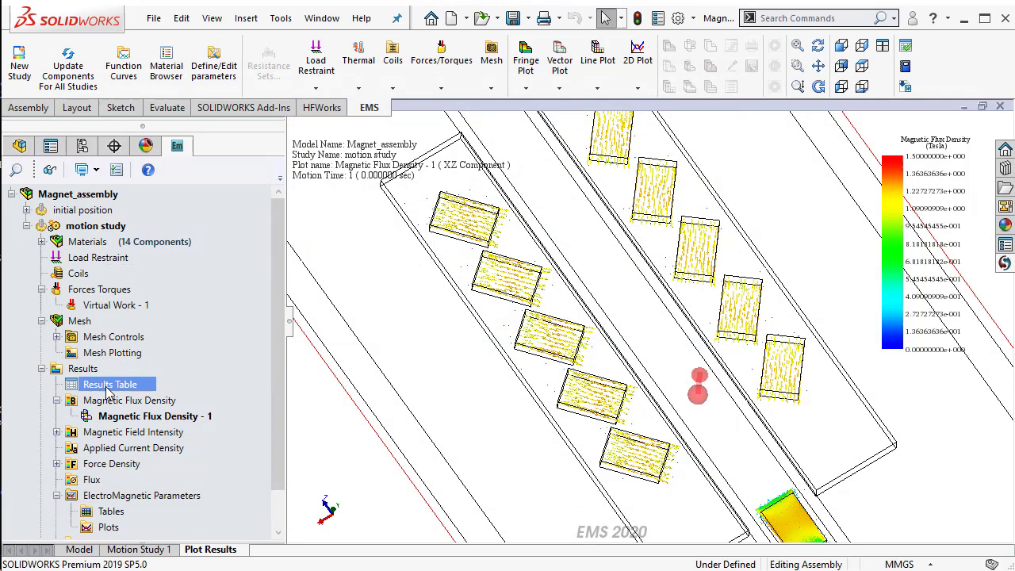
Show the Power Consumption1 graph from Motion Study 1 and read its curve, peaking near 48 W.
mouse_move(639, 412)
middle_mouse_down()
mouse_move(630, 403)
mouse_move(632, 424)
middle_mouse_up()
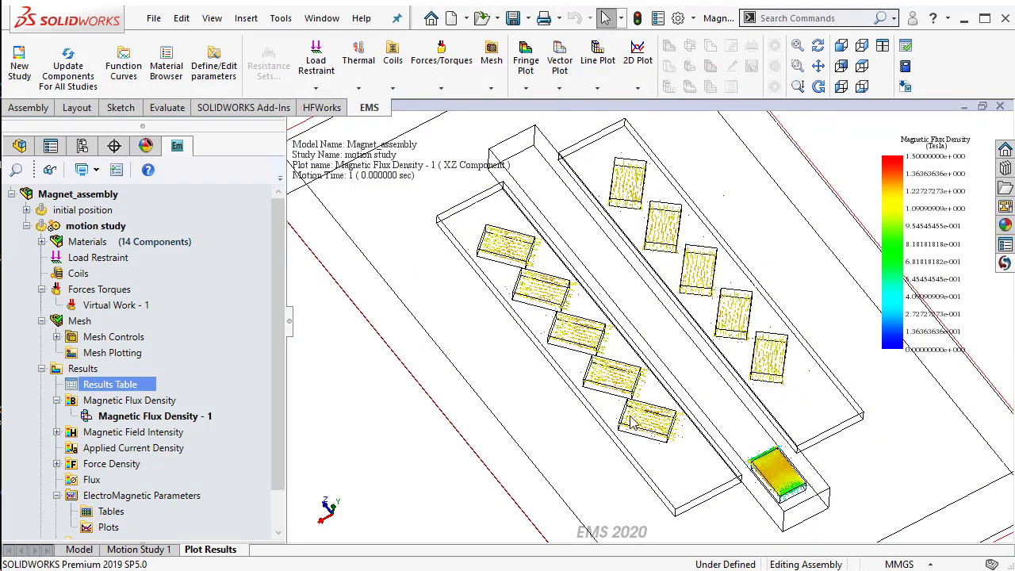
left_click(142, 549)
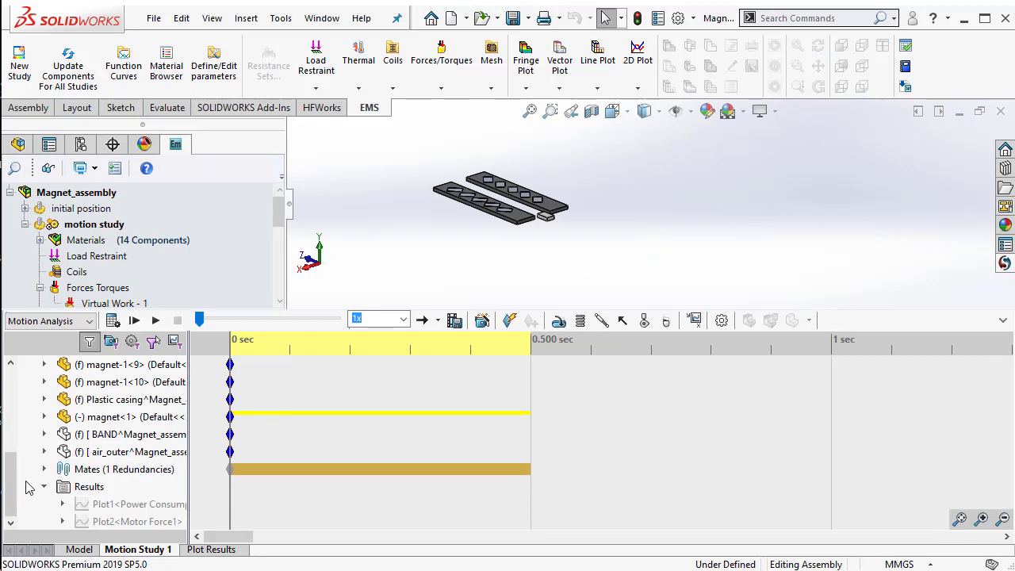
right_click(113, 507)
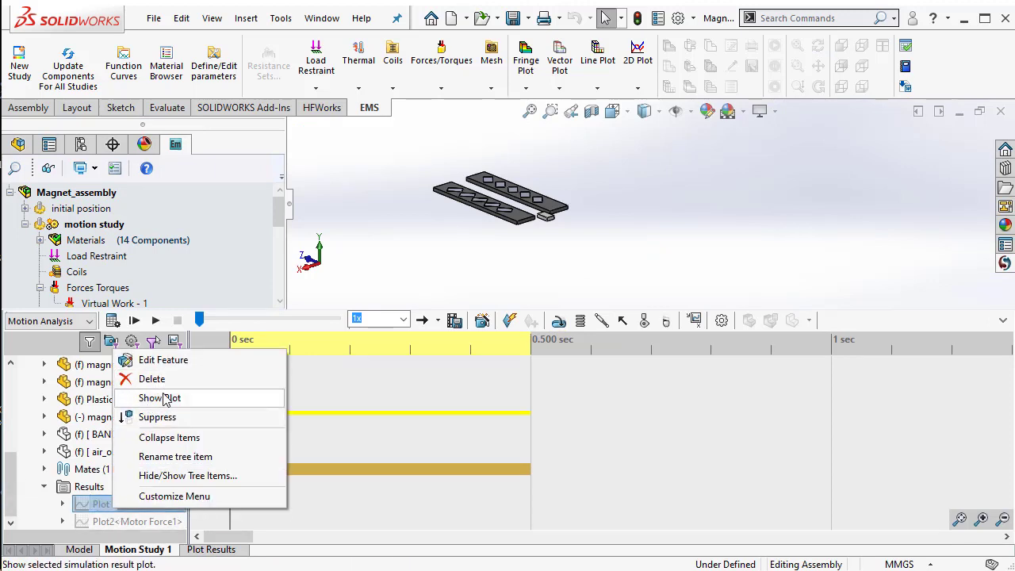
left_click(166, 399)
left_click_drag(441, 279, 202, 160)
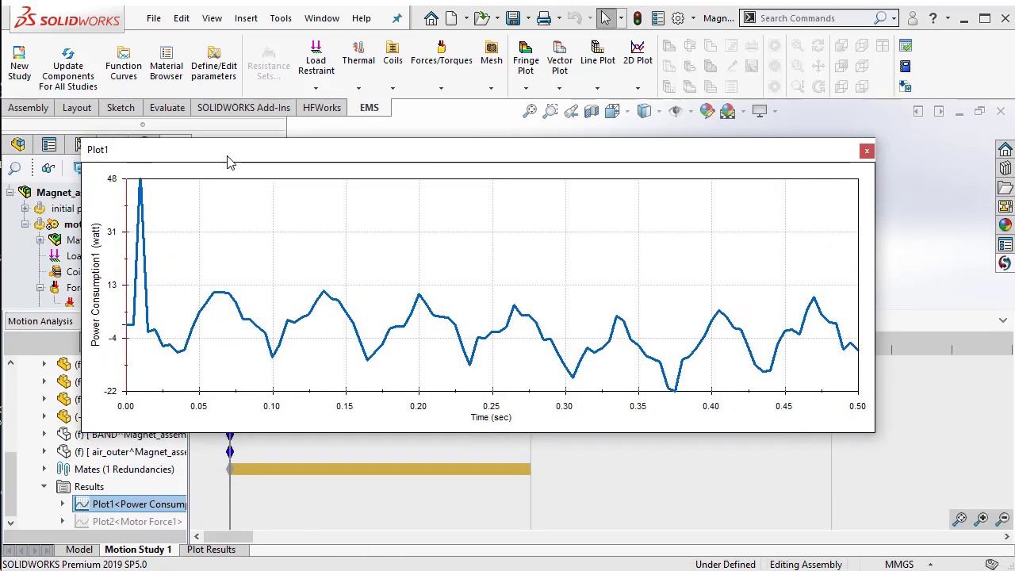
mouse_move(268, 367)
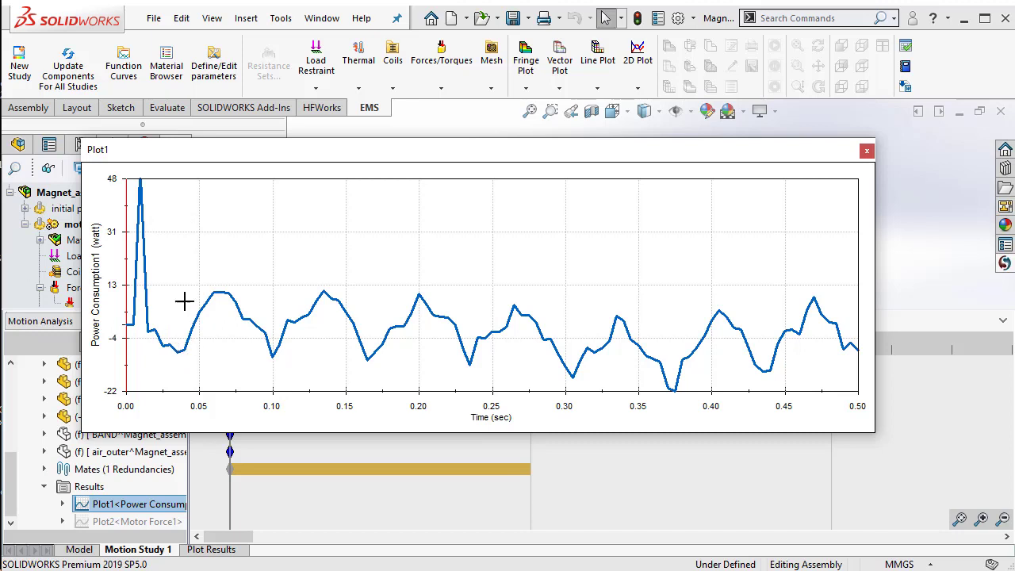
mouse_move(274, 341)
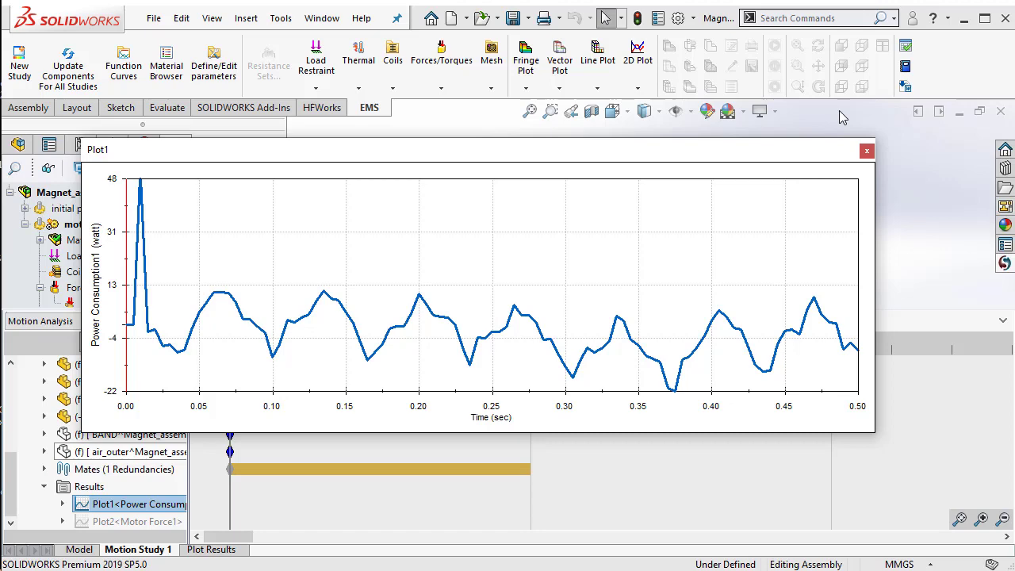
Close the power consumption graph and return to the 3D model view.
left_click(866, 152)
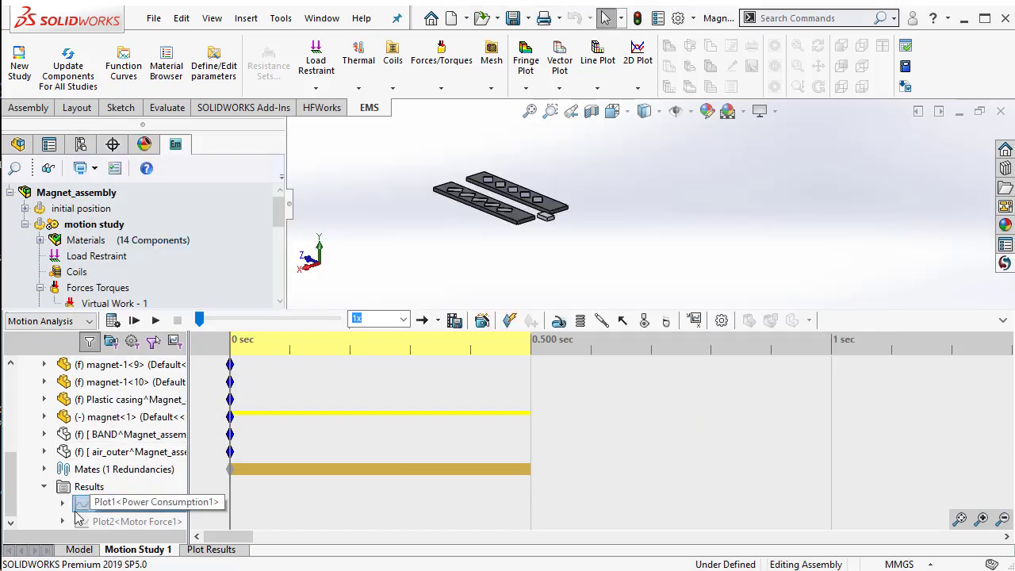
left_click(79, 549)
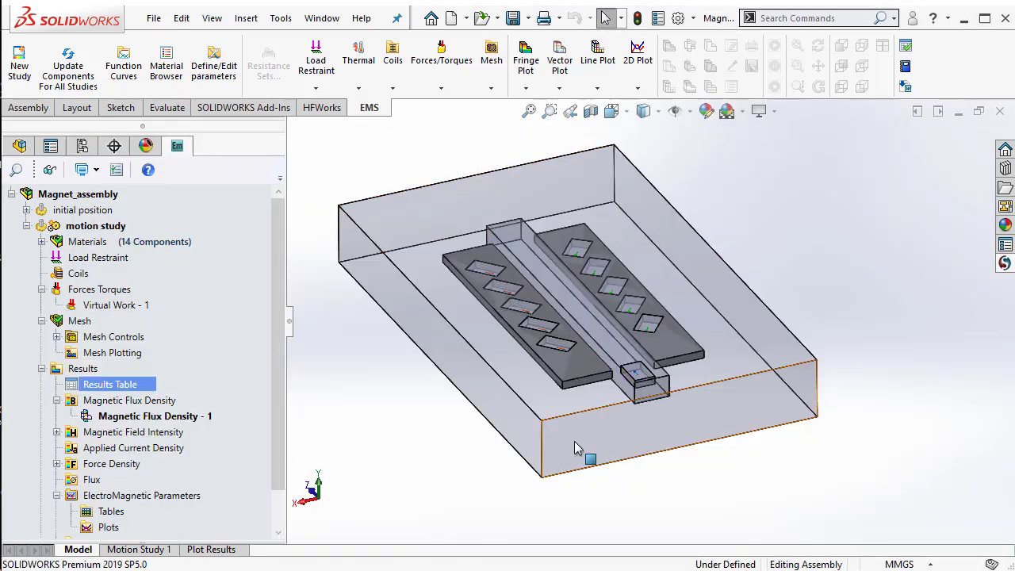
scroll(579, 454, "up", 3)
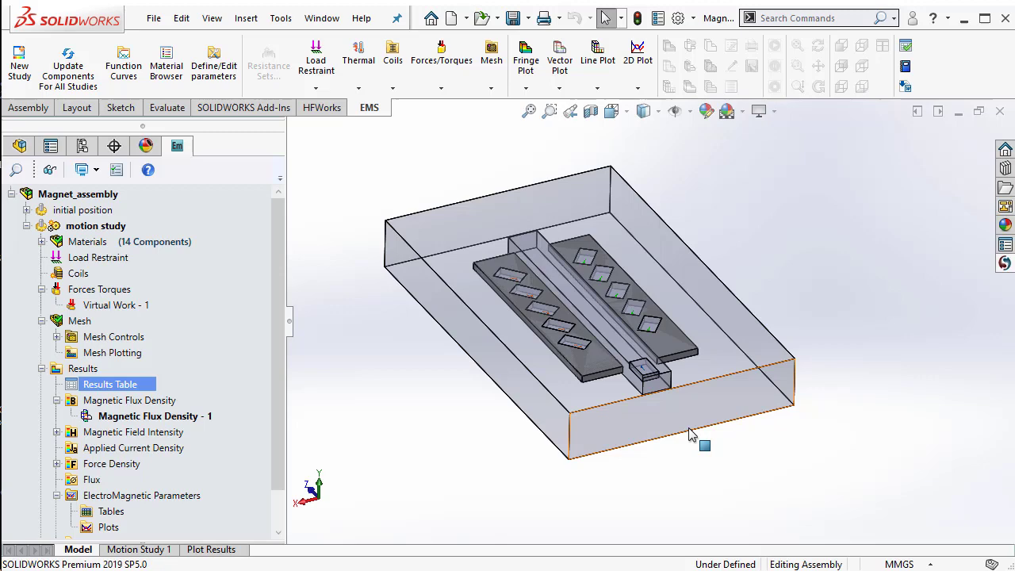
middle_click_drag(698, 438, 673, 451)
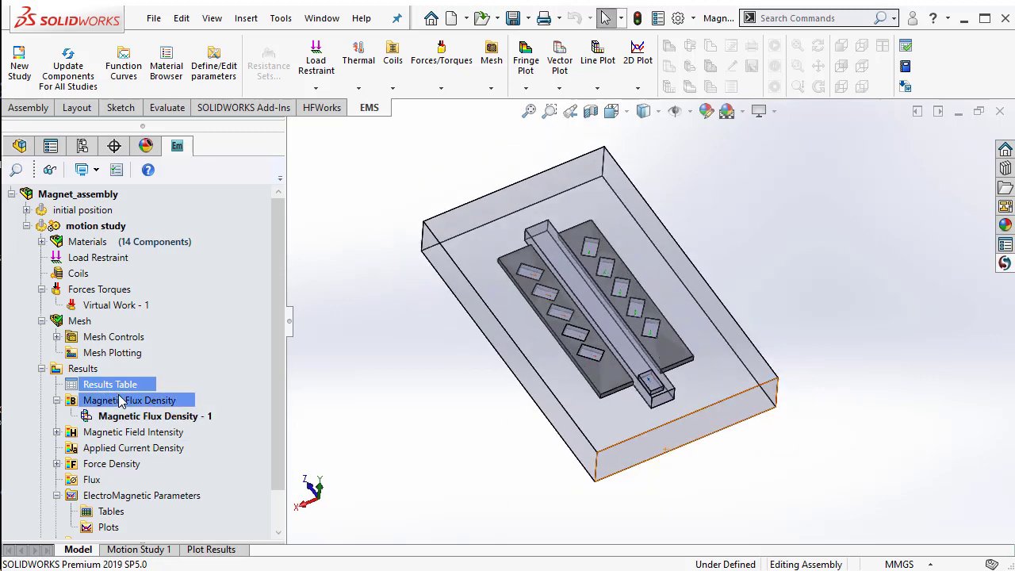
Add an unclipped Magnetic Flux Density 3D fringe plot shown at time step 33 (0.16 s).
left_click(119, 400)
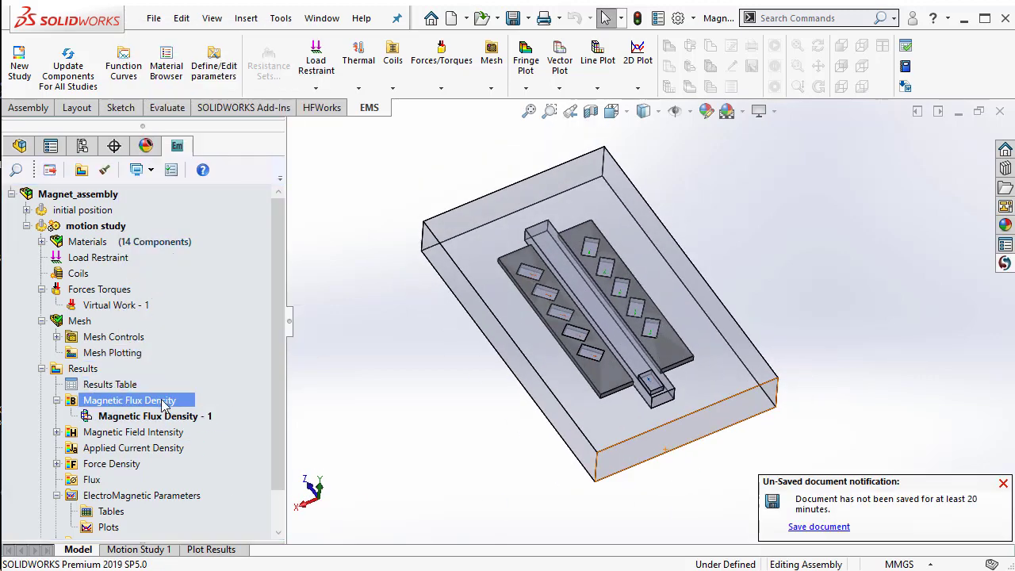
right_click(165, 403)
mouse_move(230, 74)
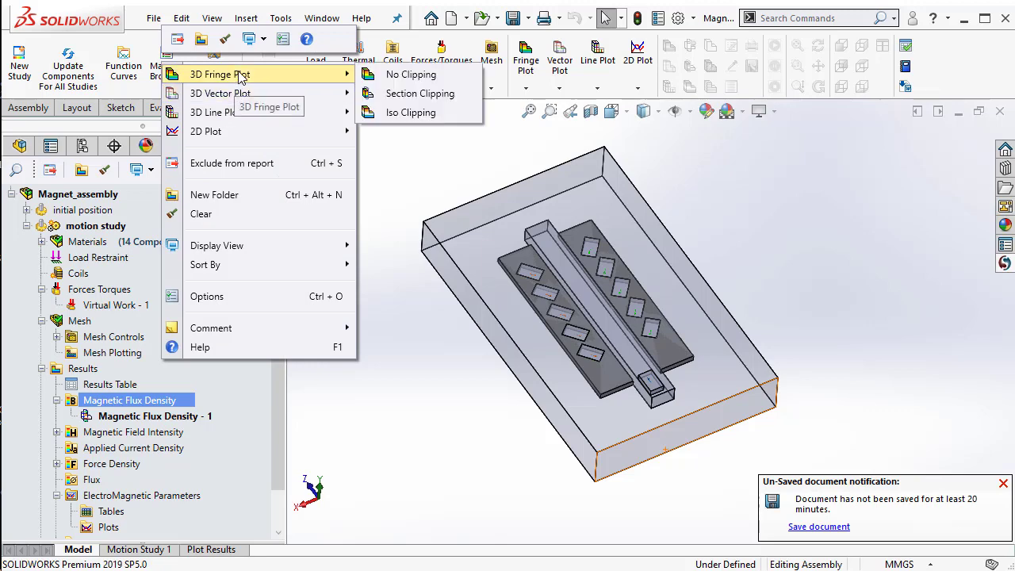
left_click(408, 77)
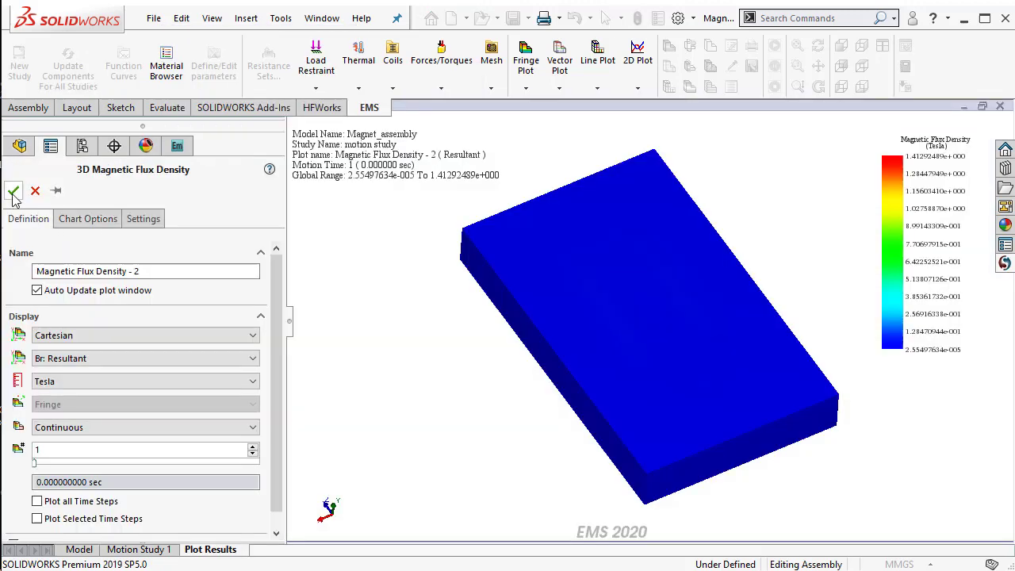
left_click(129, 464)
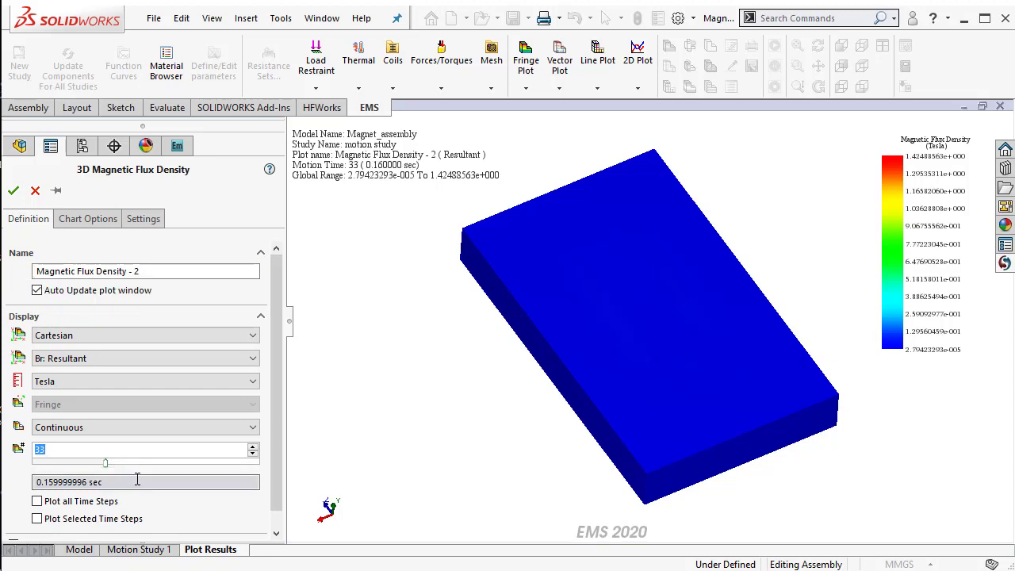
left_click(13, 191)
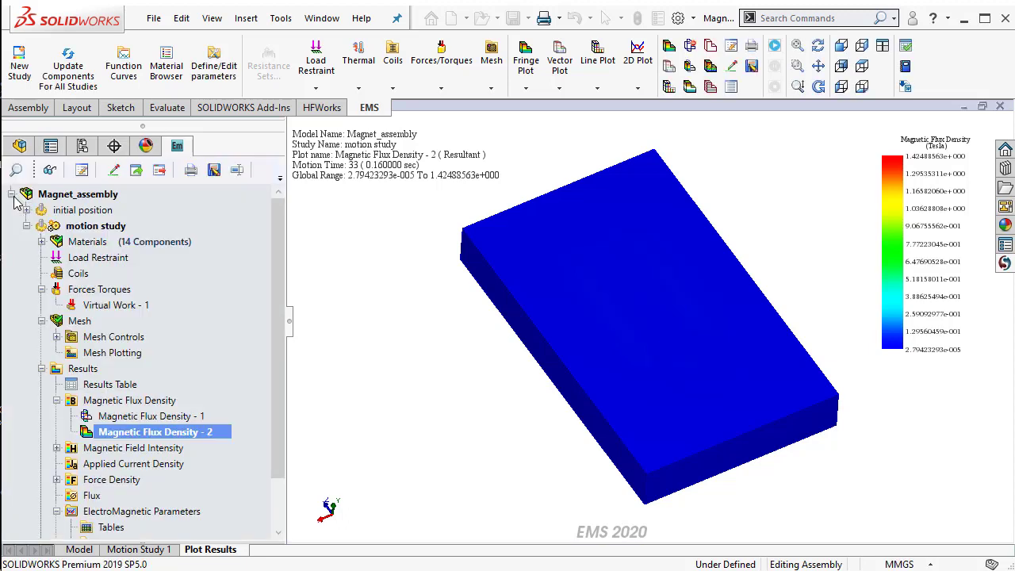
Give Magnetic Flux Density - 2 section clipping with the second plane type at 0 mm offset.
right_click(149, 438)
mouse_move(195, 94)
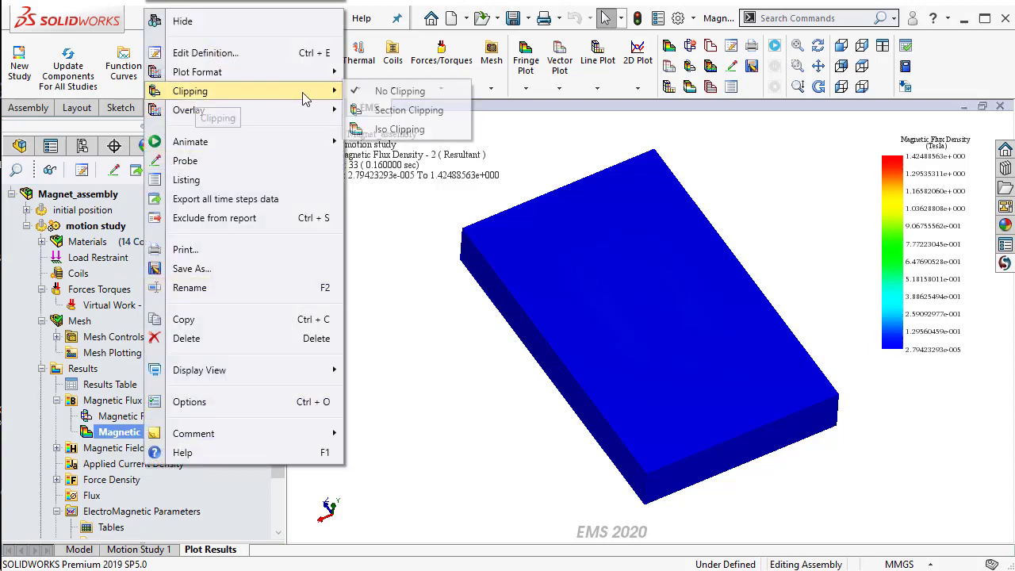
key("Escape")
key("Escape")
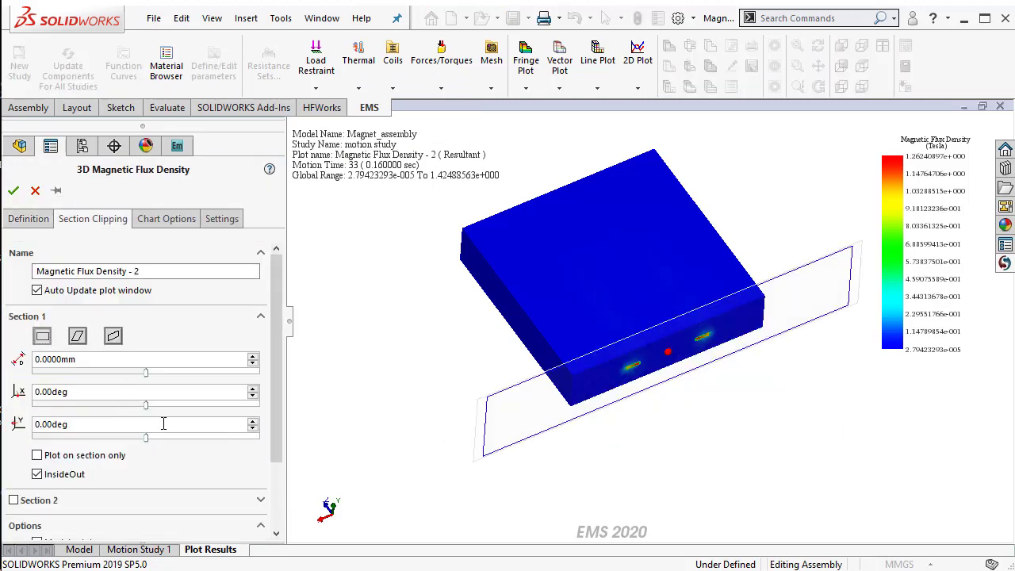
left_click(77, 337)
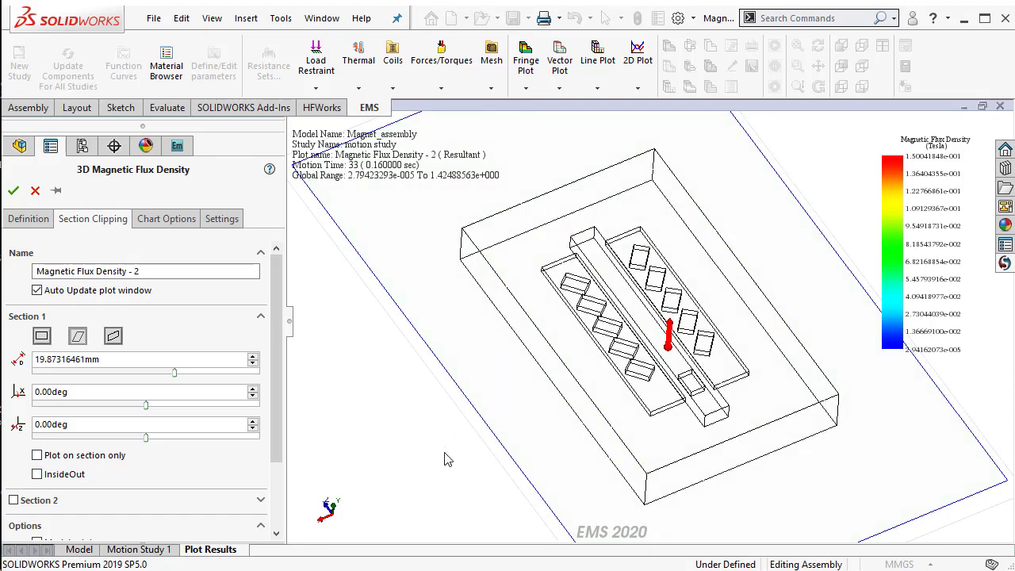
left_click_drag(111, 360, 35, 359)
type("0")
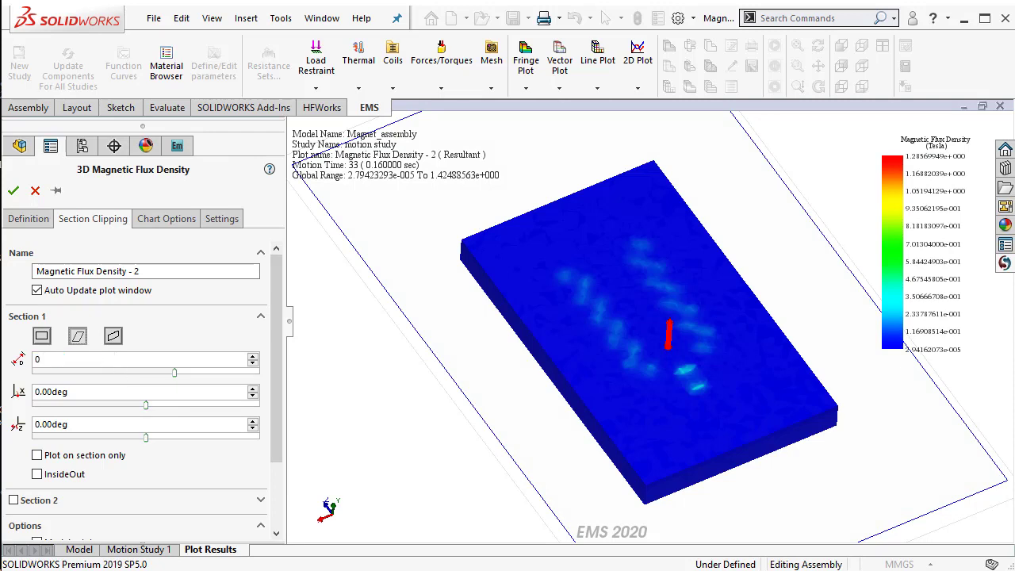
key("Return")
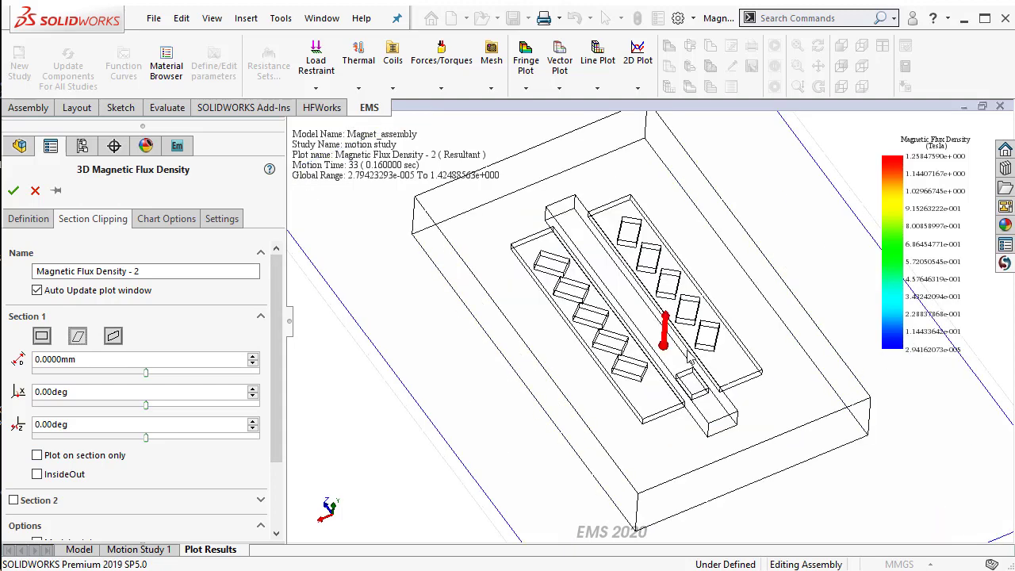
scroll(689, 359, "down", 3)
middle_click_drag(483, 462, 483, 470)
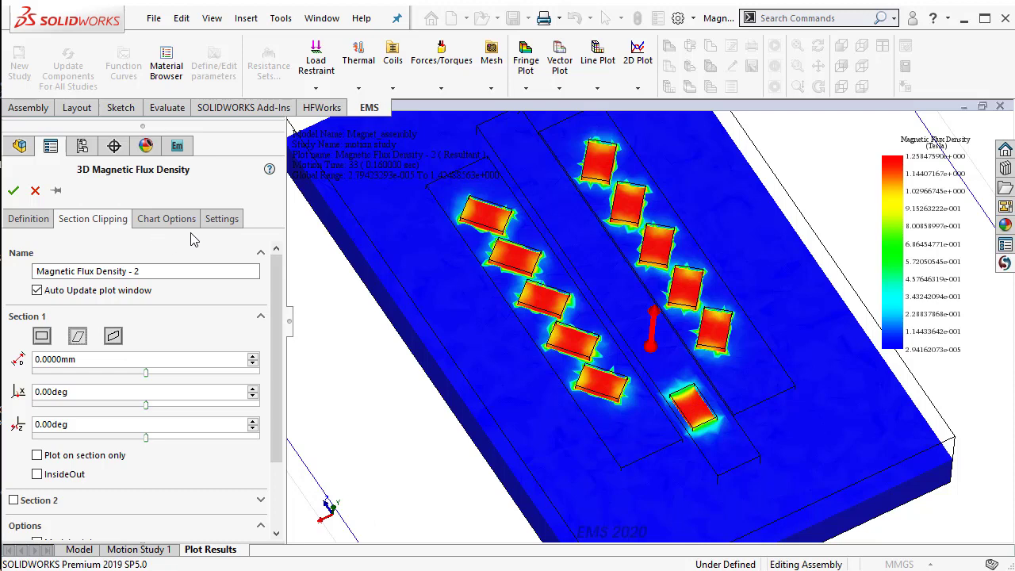
Switch Magnetic Flux Density - 2 colours to Logarithmic Scale (2.94e-05 to 1.26 T) and widen the legend.
left_click(167, 219)
scroll(147, 389, "down", 1)
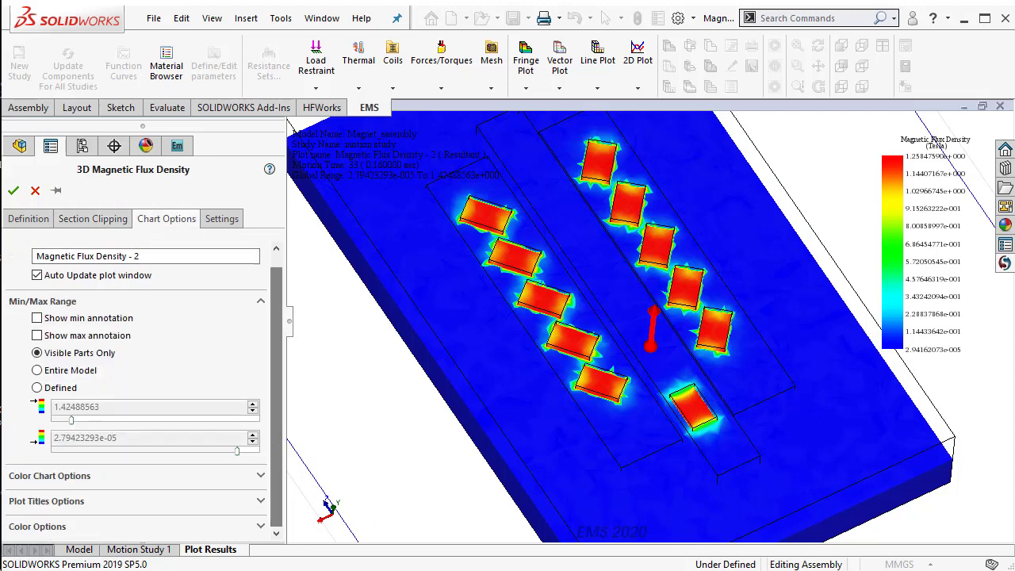
left_click(63, 526)
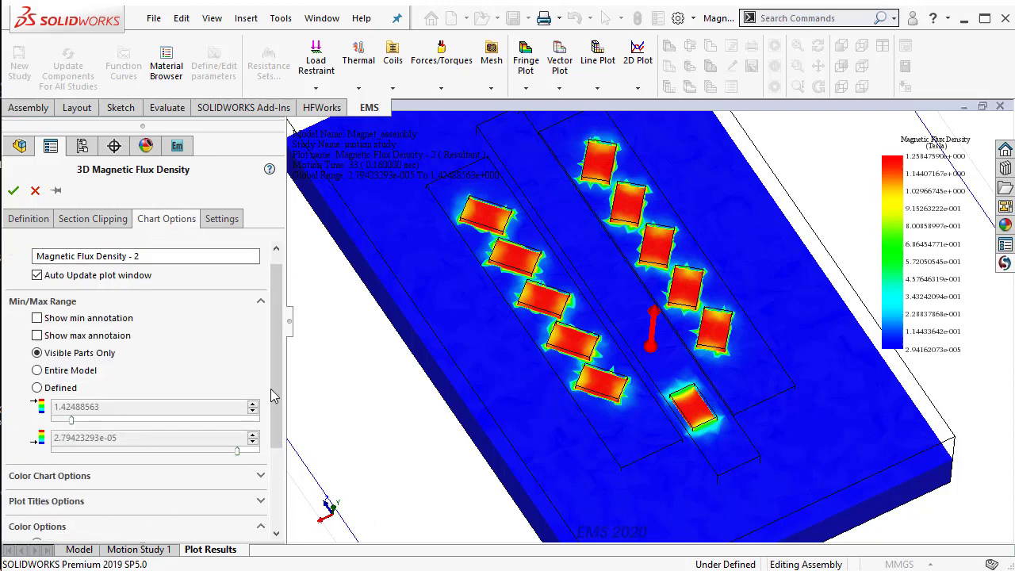
left_click_drag(278, 386, 272, 498)
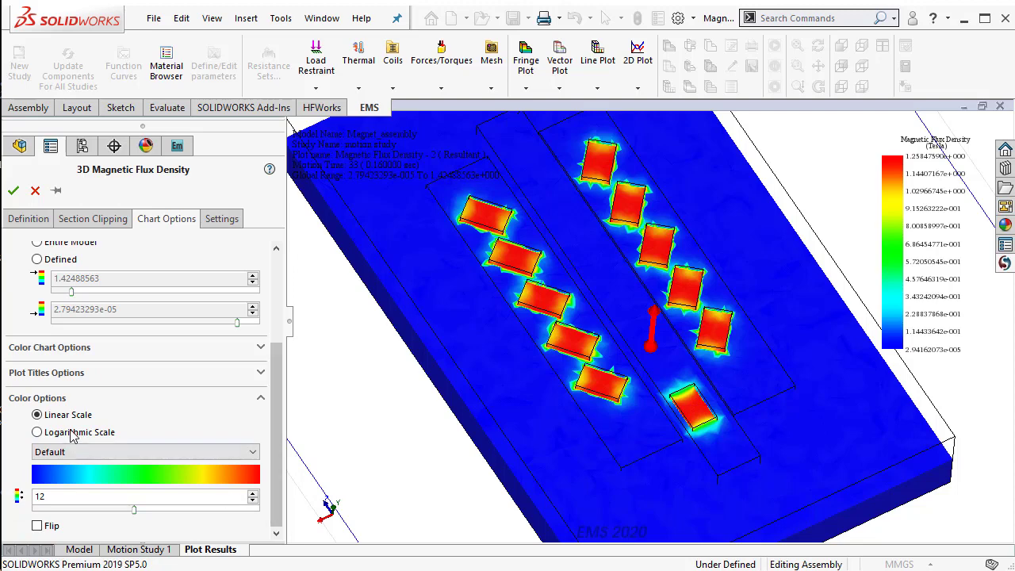
left_click(75, 433)
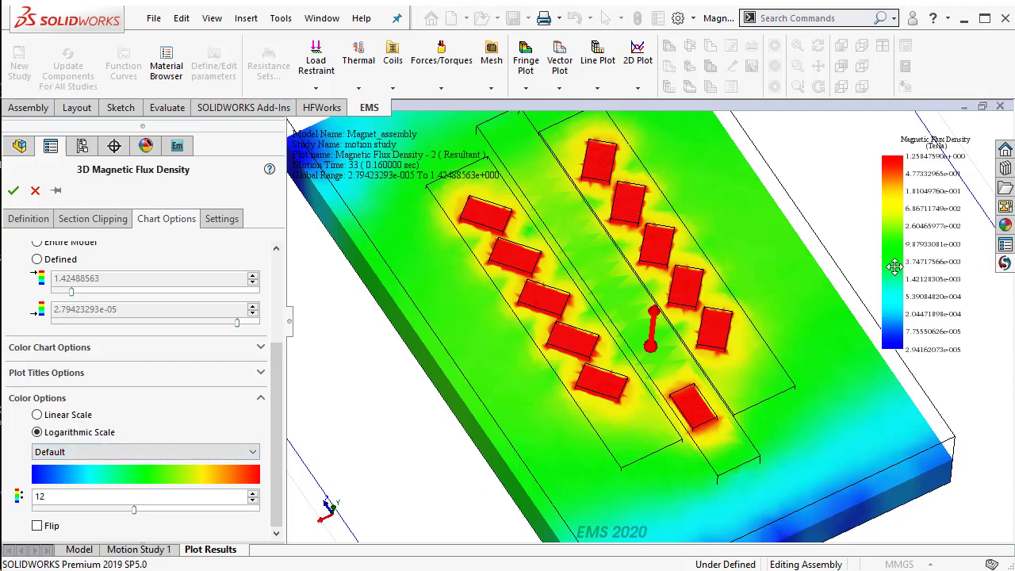
left_click_drag(882, 264, 810, 264)
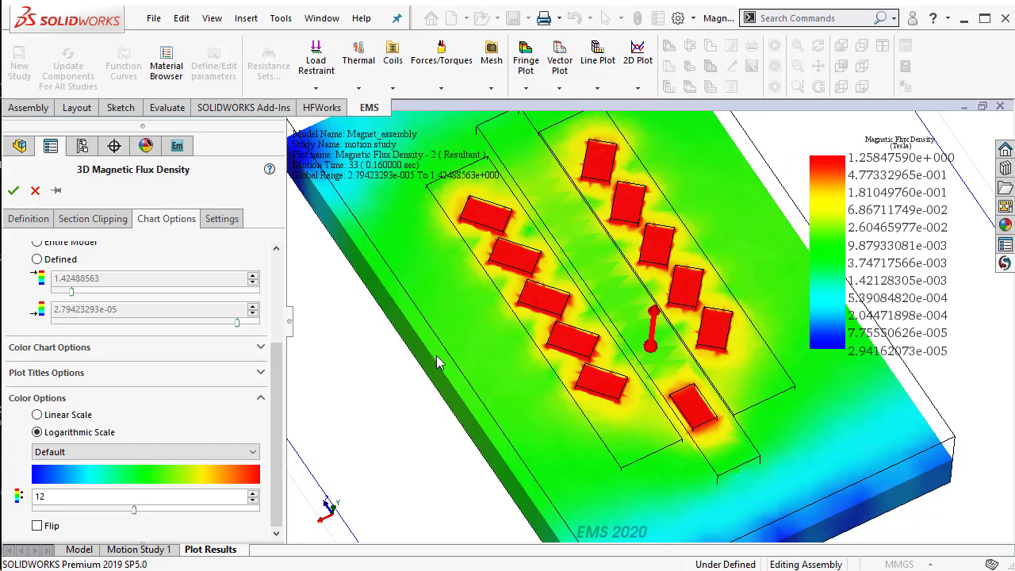
middle_click_drag(546, 505, 548, 442)
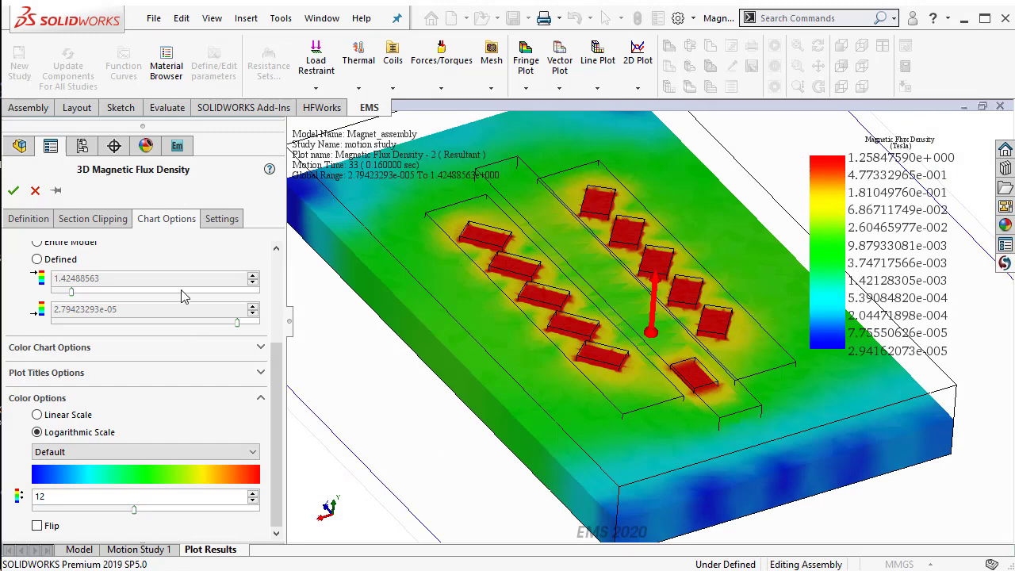
Confirm the plot settings and animate Magnetic Flux Density - 2 versus time.
left_click(14, 190)
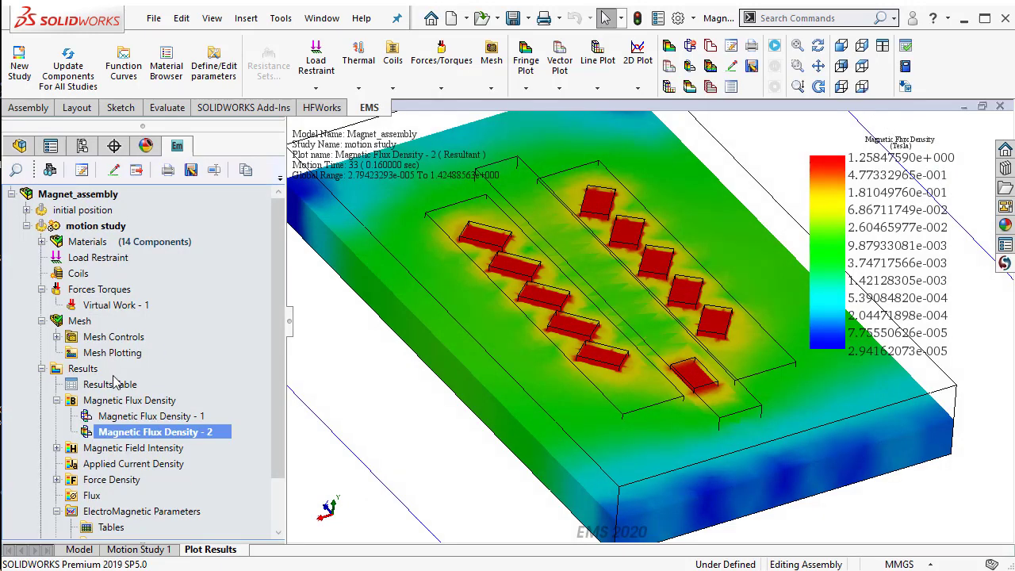
right_click(133, 438)
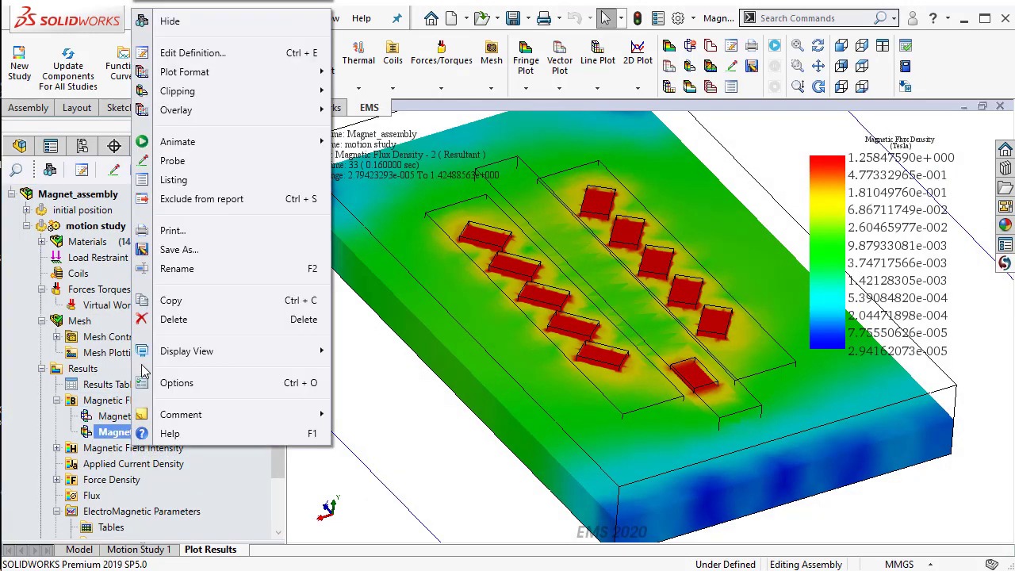
mouse_move(238, 141)
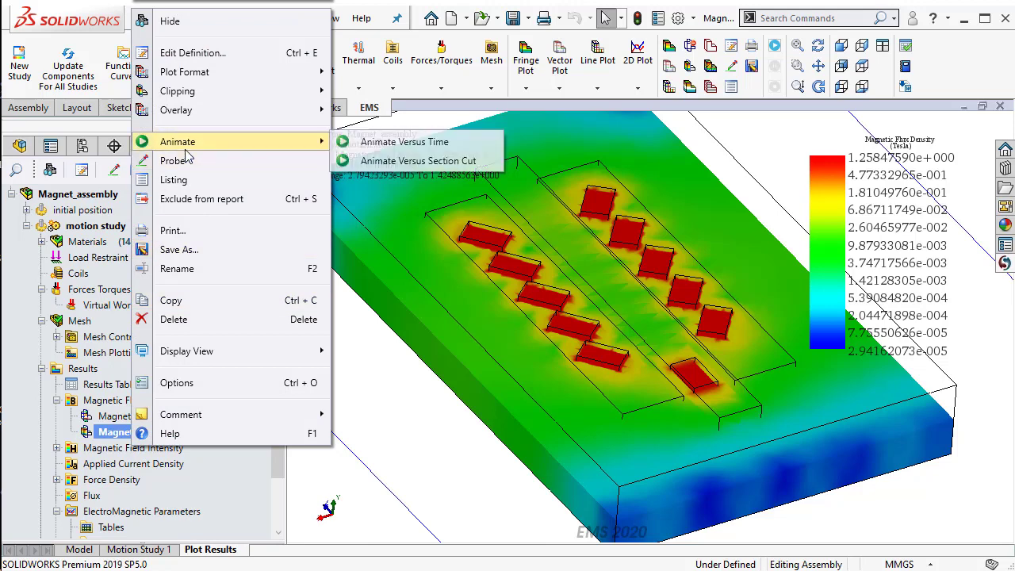
left_click(391, 145)
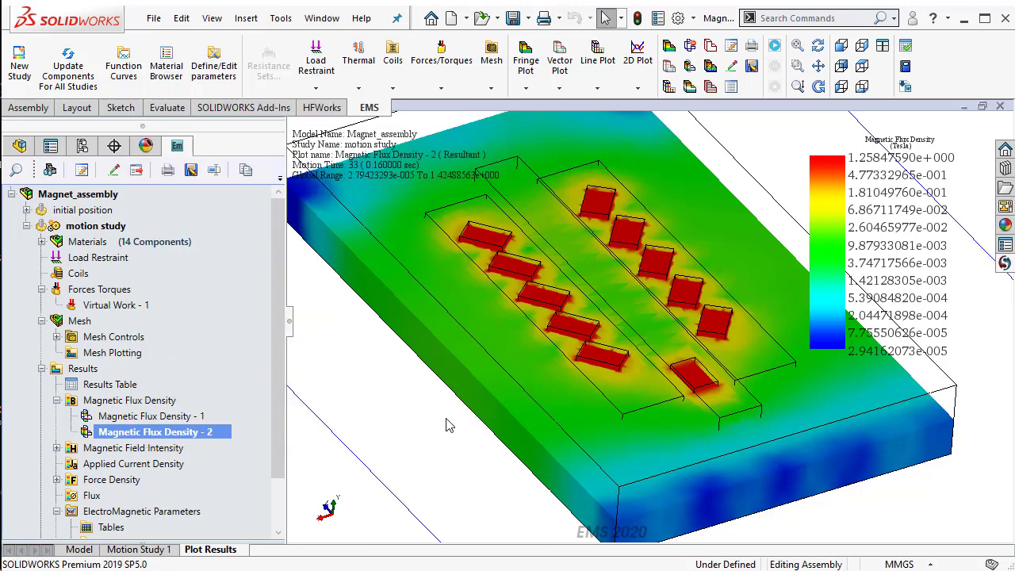